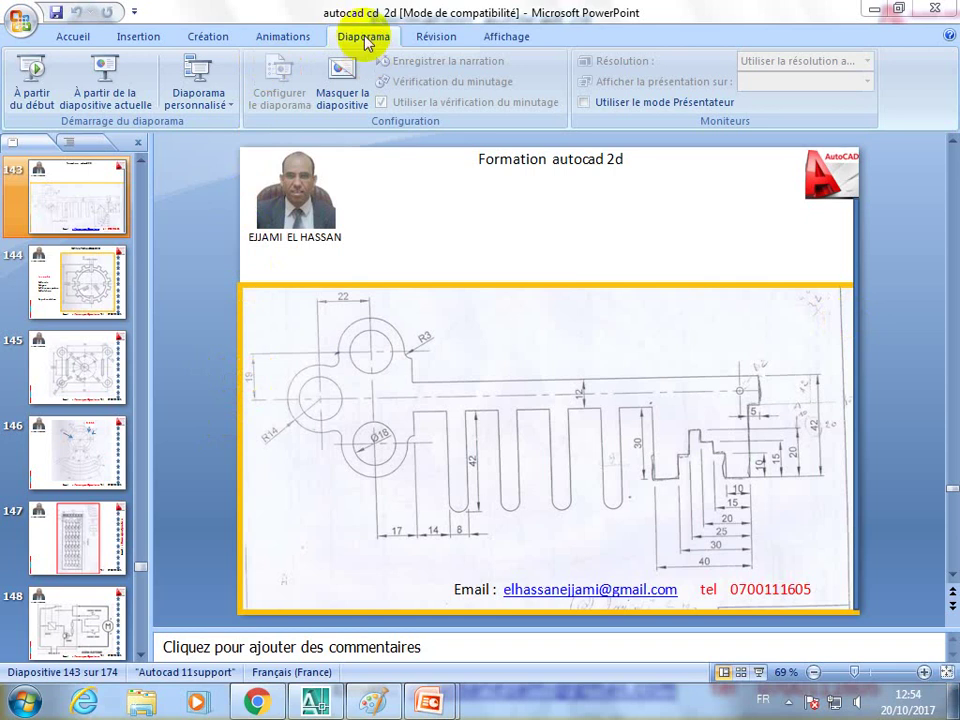
# - Run the slideshow from the current slide, then return to the normal editing view
pyautogui.click(133, 93)
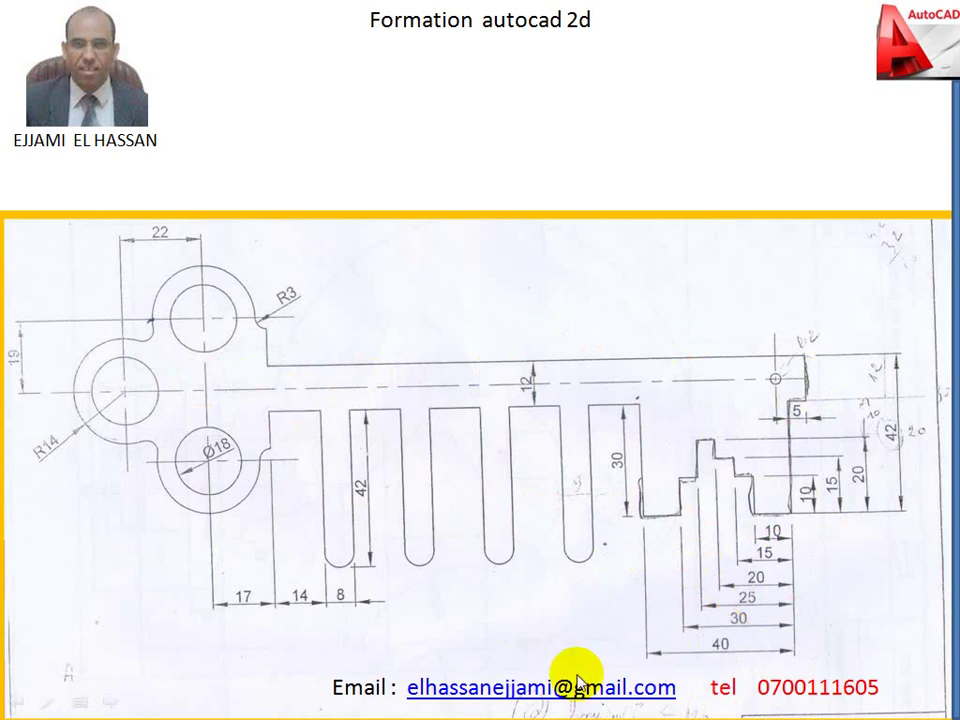
pyautogui.click(676, 712)
pyautogui.click(744, 707)
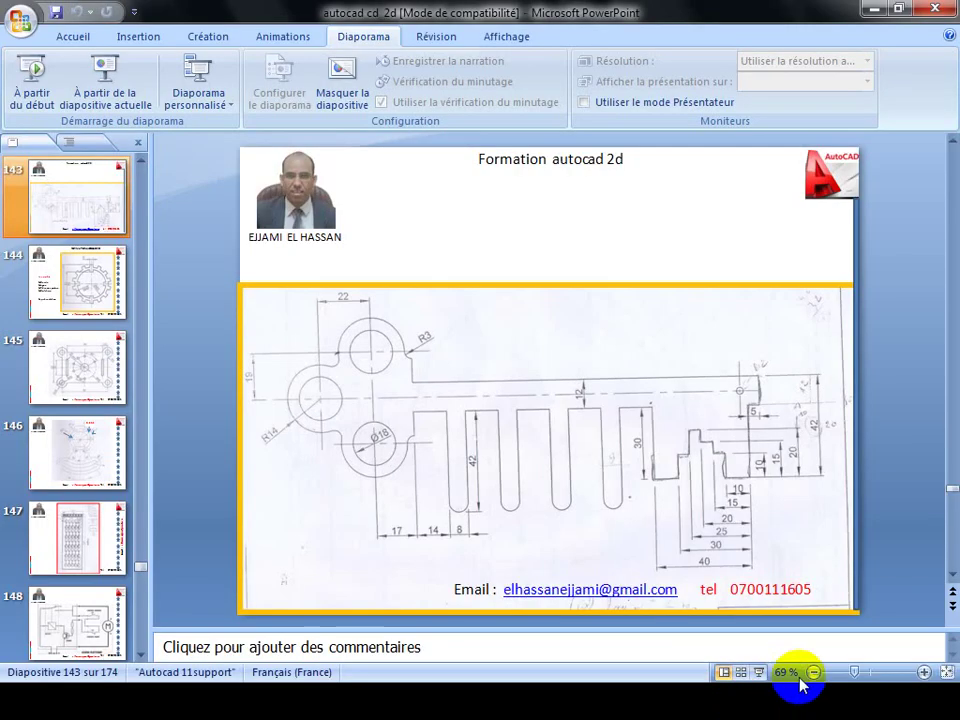
# - Check the hidden notification-area icons and restart the slideshow from the current slide
pyautogui.click(792, 705)
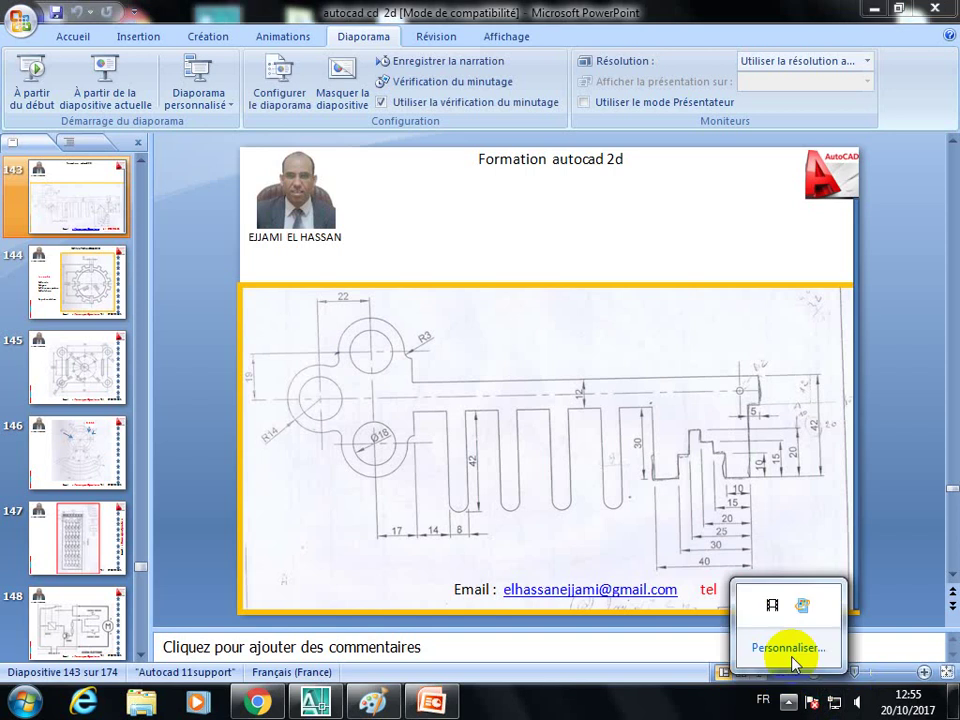
pyautogui.click(776, 608)
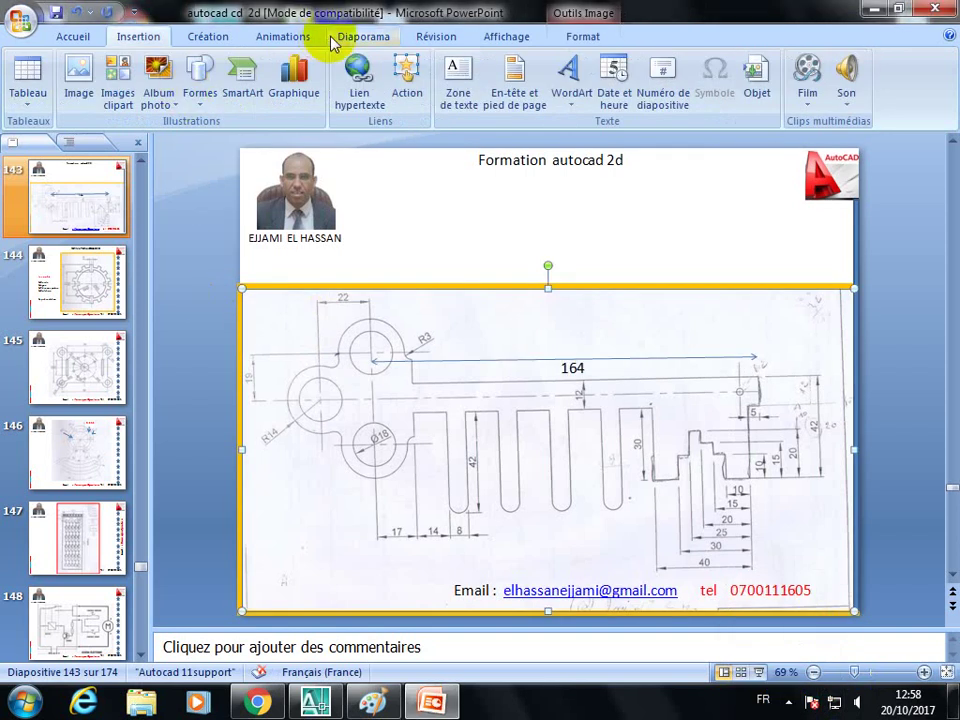
pyautogui.click(340, 36)
pyautogui.click(133, 103)
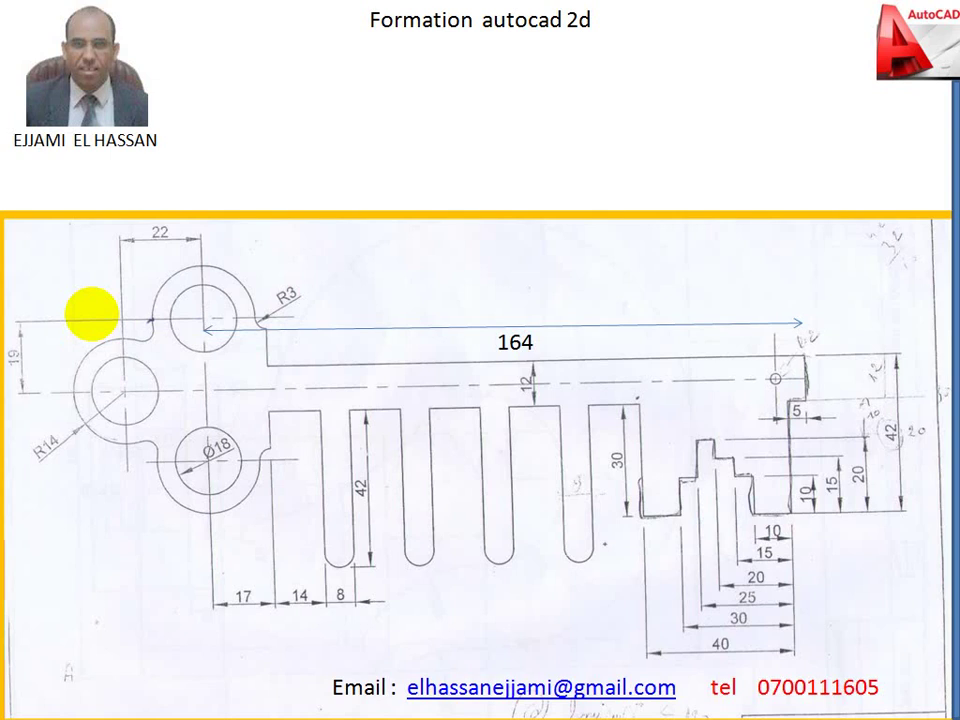
# - End the slideshow, switch to AutoCAD and draw a trial 22-unit line
pyautogui.press('Escape')
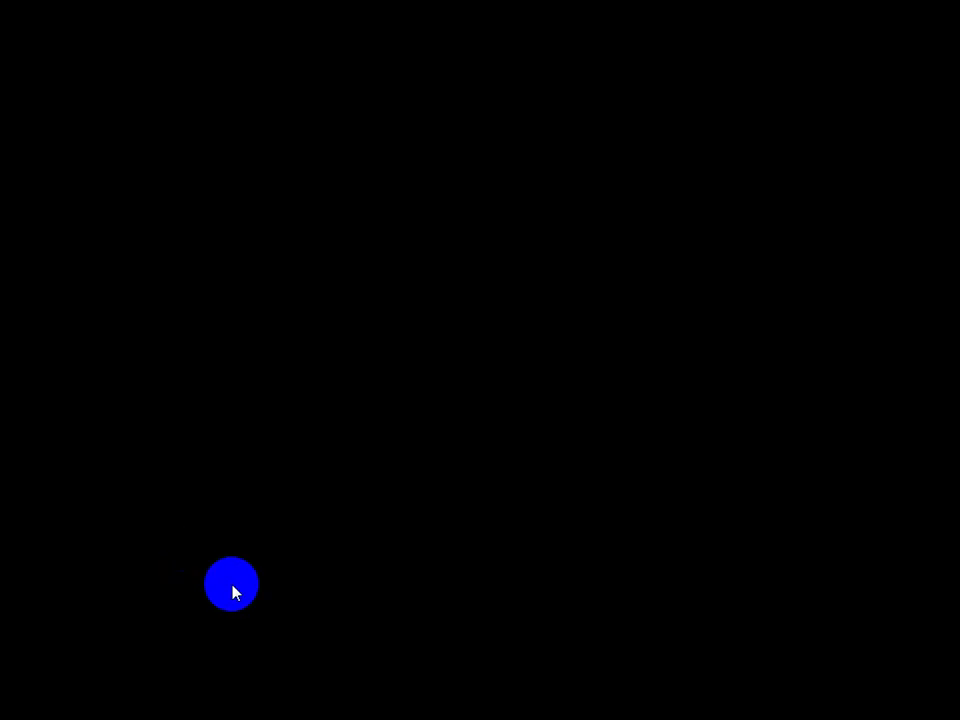
pyautogui.click(316, 703)
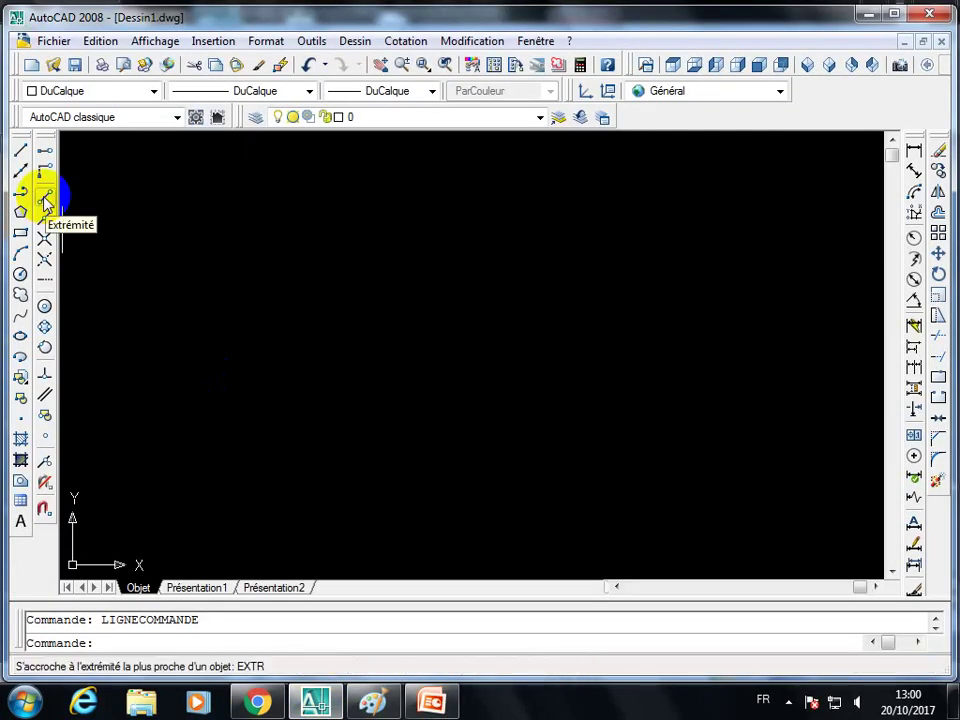
pyautogui.click(20, 150)
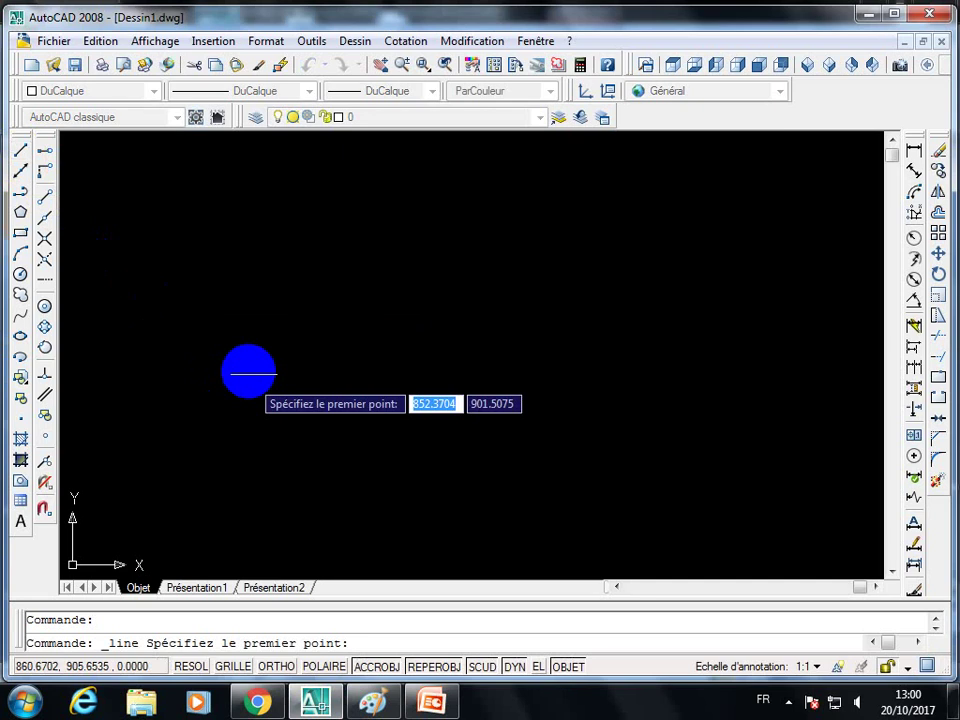
pyautogui.click(192, 328)
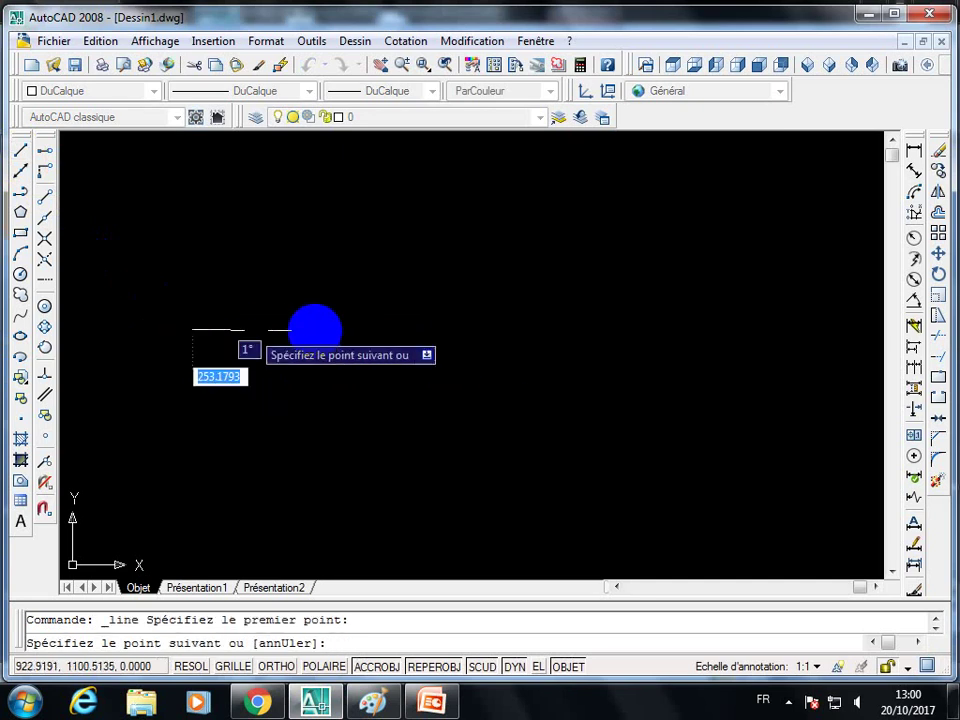
pyautogui.write('22')
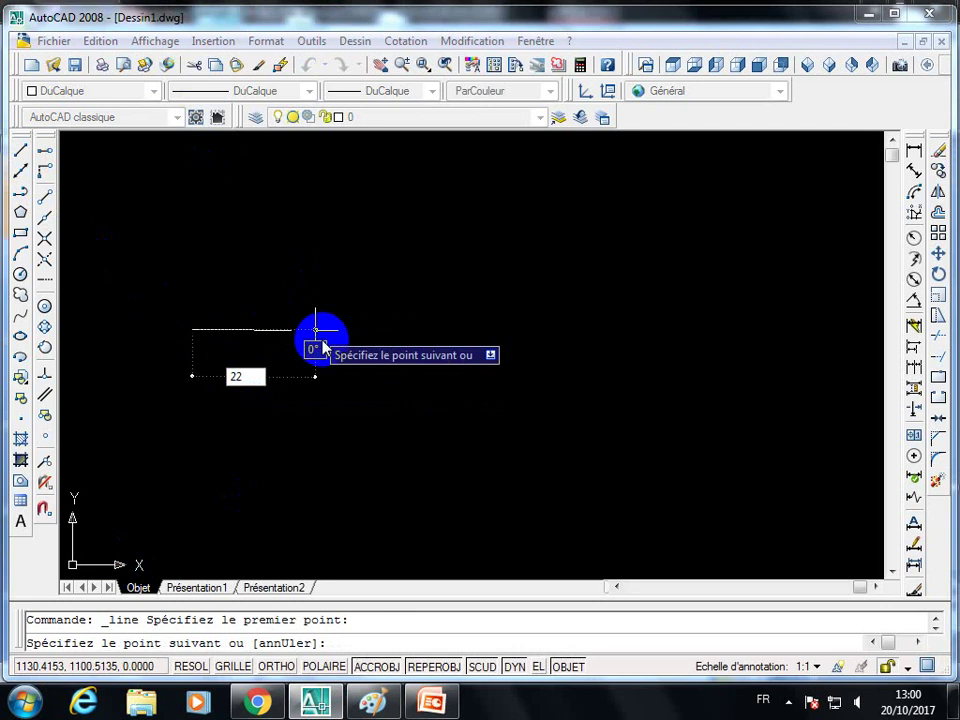
pyautogui.press('Return')
pyautogui.press('Escape')
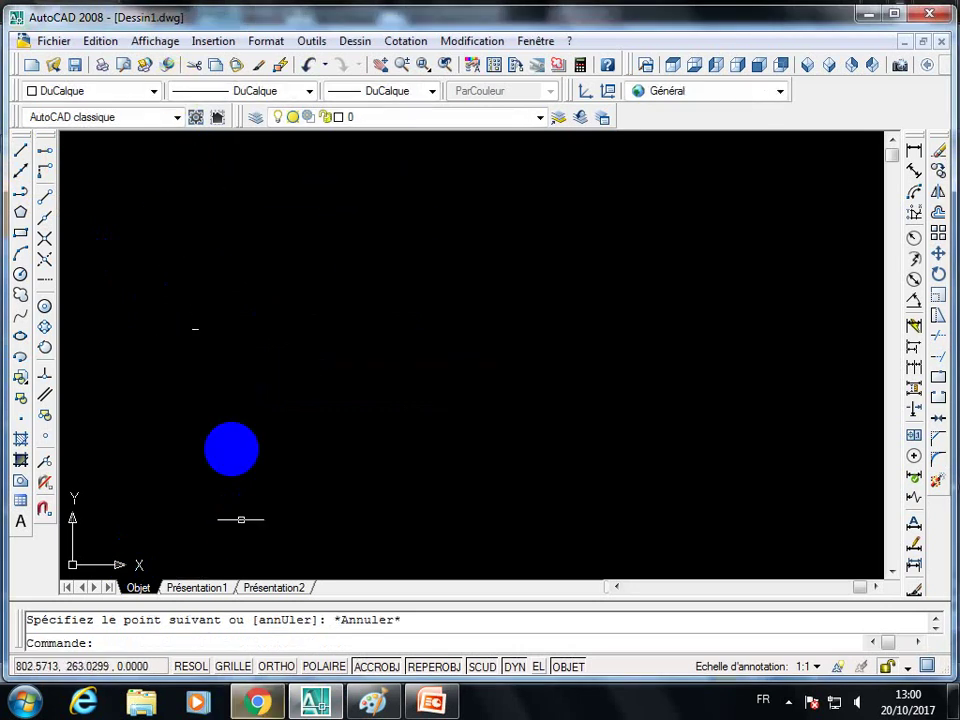
# - Window-select the trial short line and delete it
pyautogui.moveTo(240, 519); pyautogui.dragTo(249, 356, button='middle')
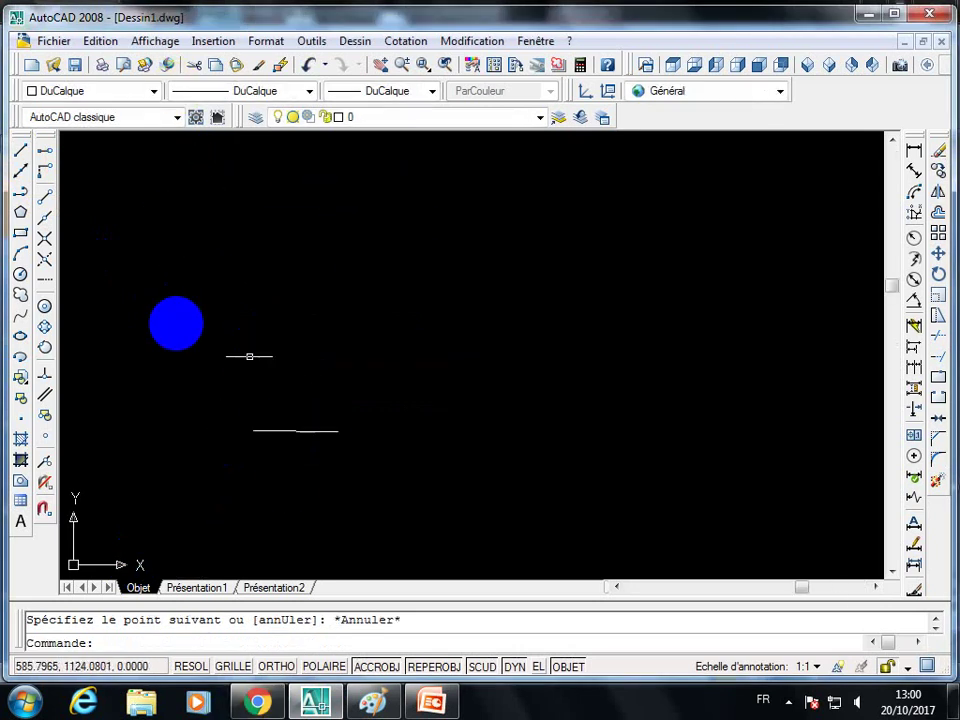
pyautogui.click(249, 356)
pyautogui.click(449, 461)
pyautogui.press('Delete')
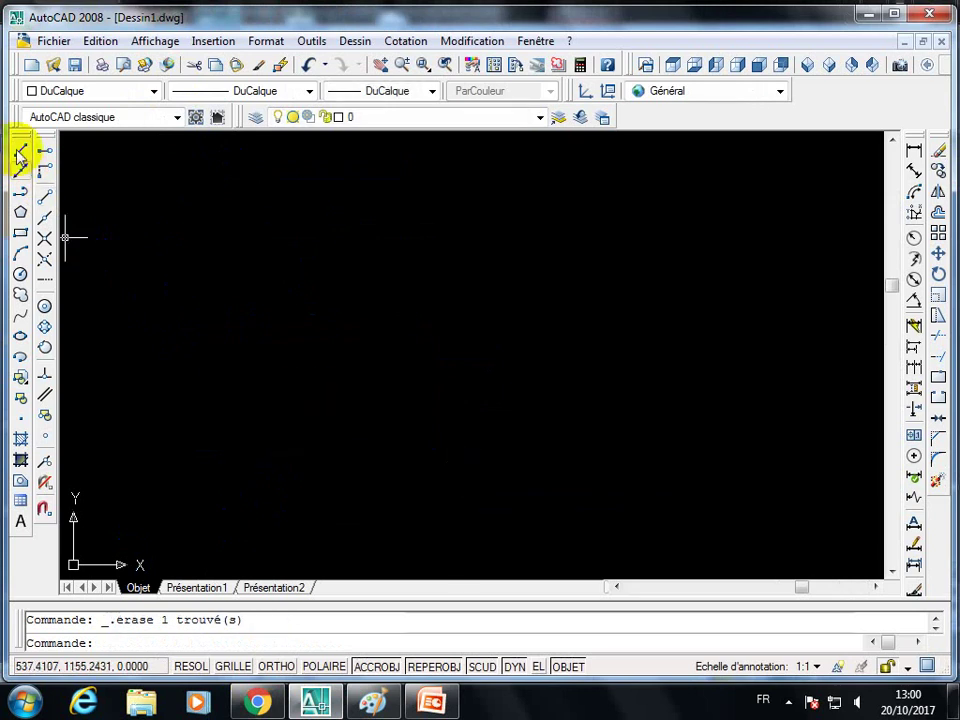
# - Draw a 22-unit horizontal segment and a 19-unit vertical line with Ortho on
pyautogui.click(20, 150)
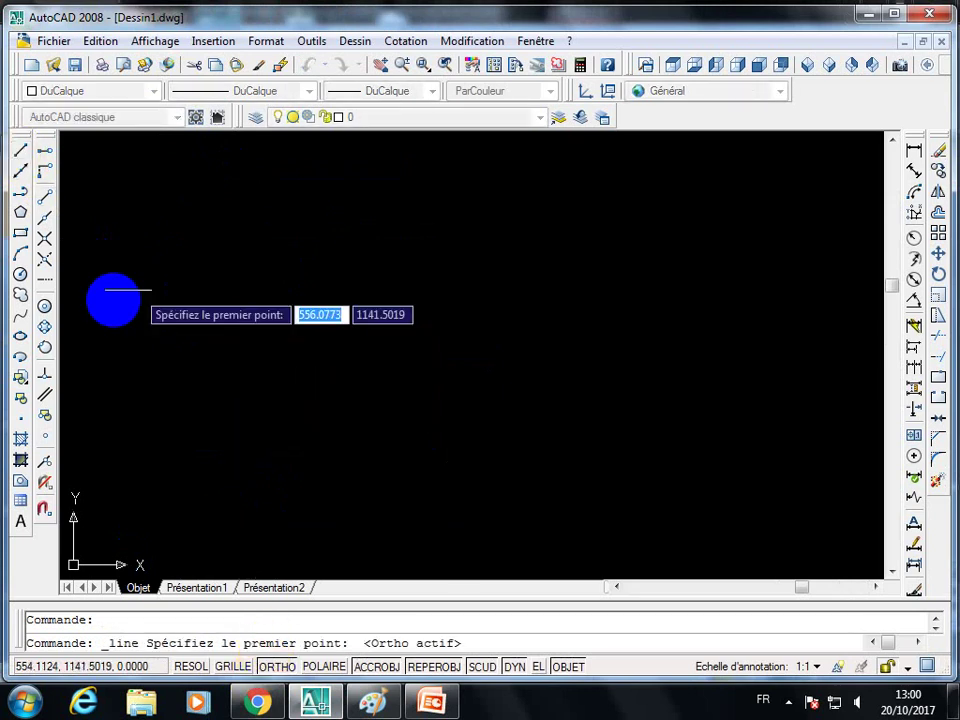
pyautogui.click(136, 364)
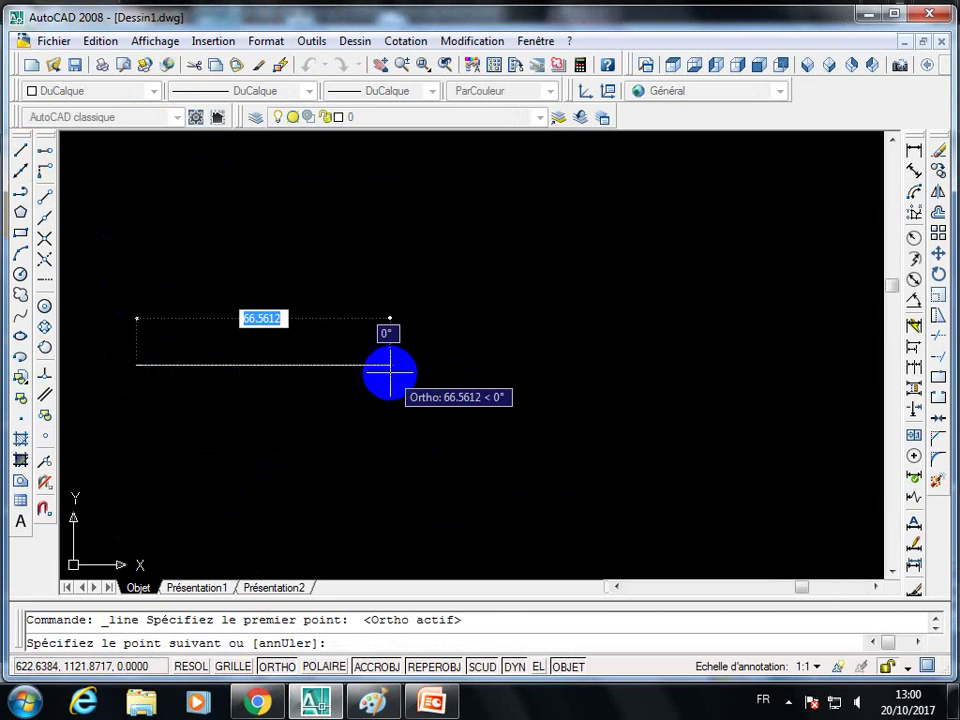
pyautogui.write('22')
pyautogui.press('Return')
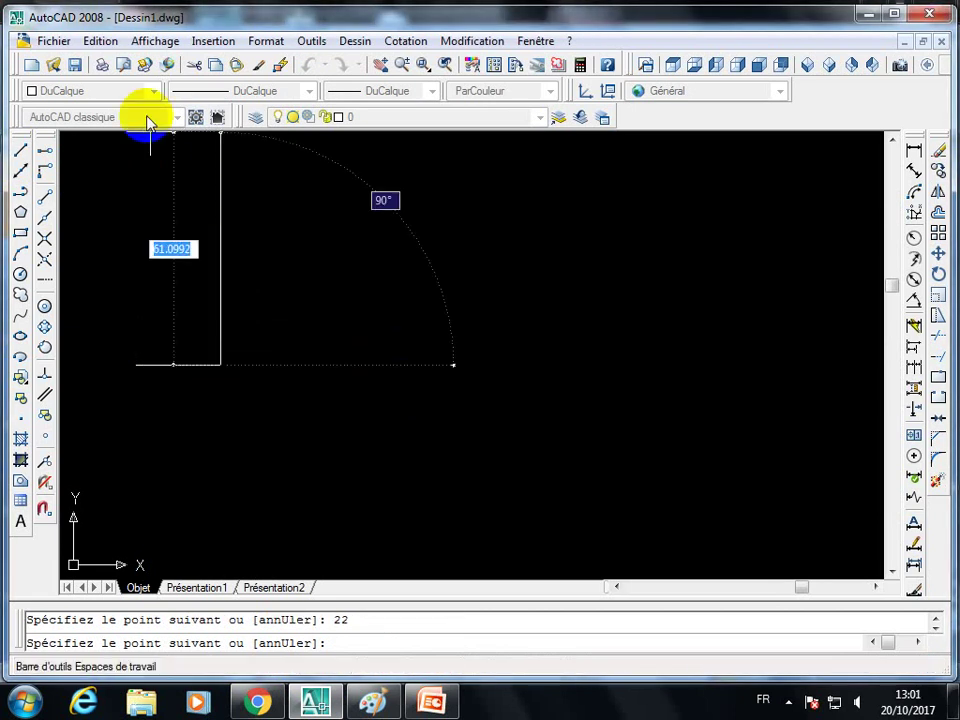
pyautogui.write('19')
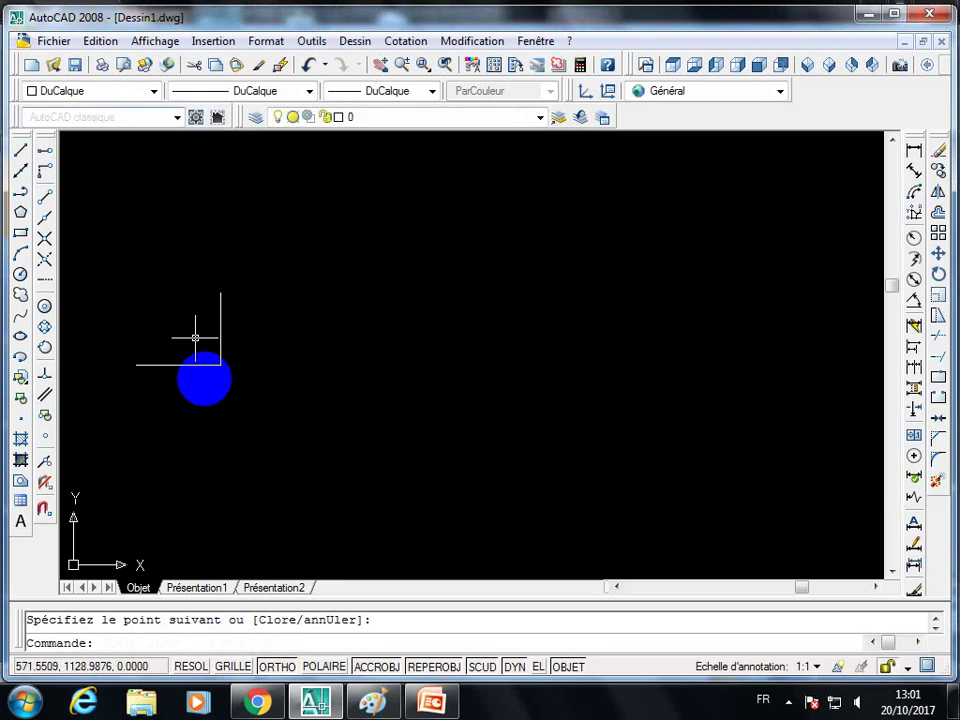
pyautogui.press('Return')
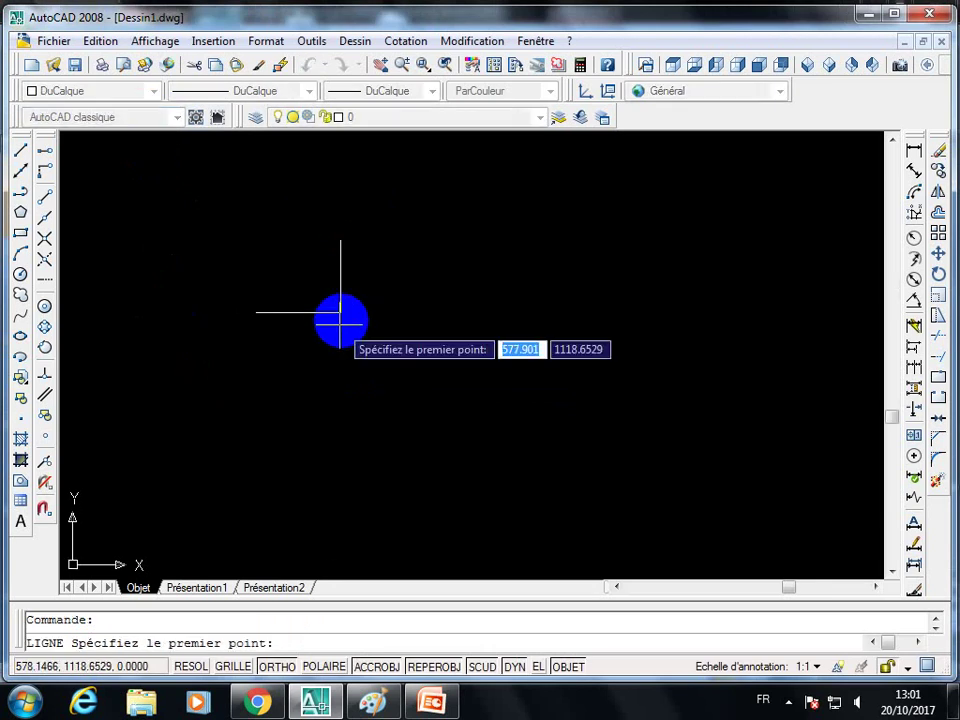
pyautogui.click(295, 313)
pyautogui.write('19')
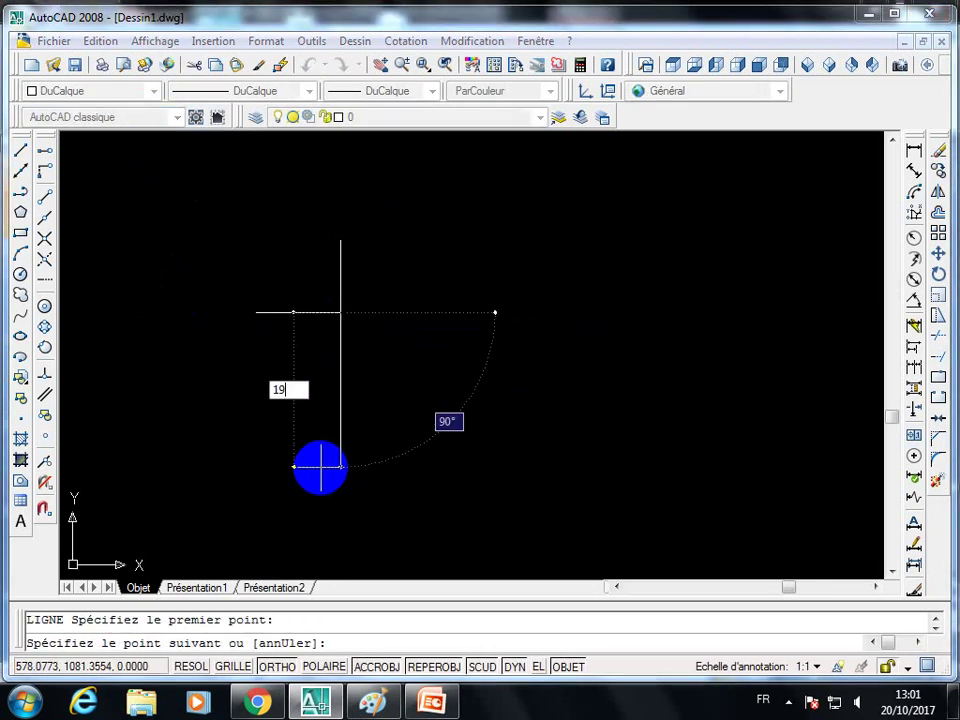
pyautogui.press('Return')
pyautogui.press('Return')
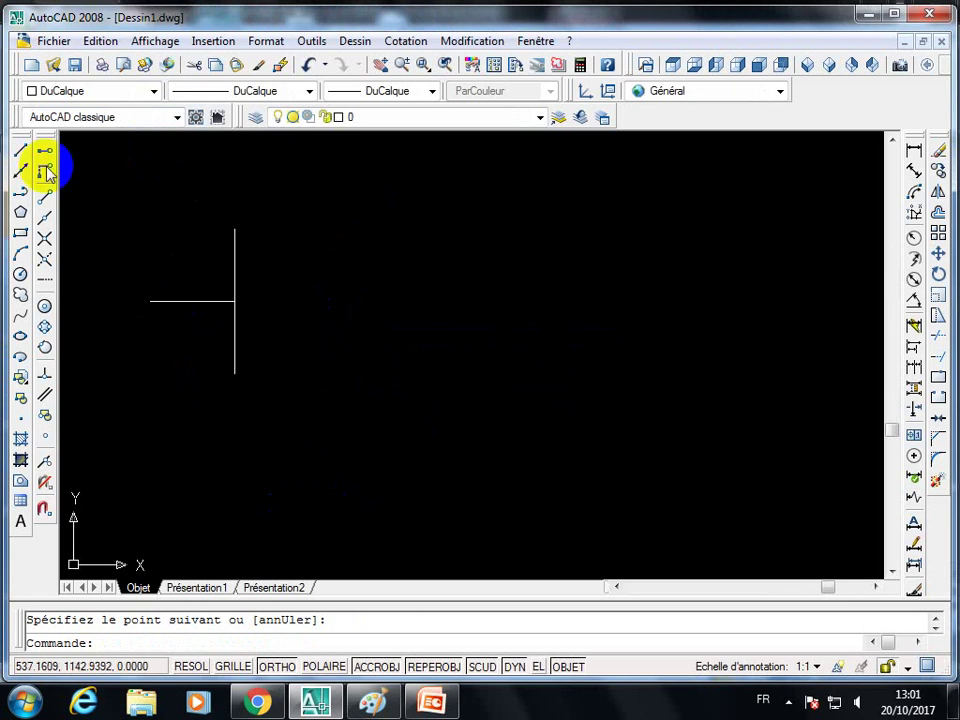
# - Draw the 164-unit horizontal axis line crossing the vertical line
pyautogui.click(24, 152)
pyautogui.click(233, 300)
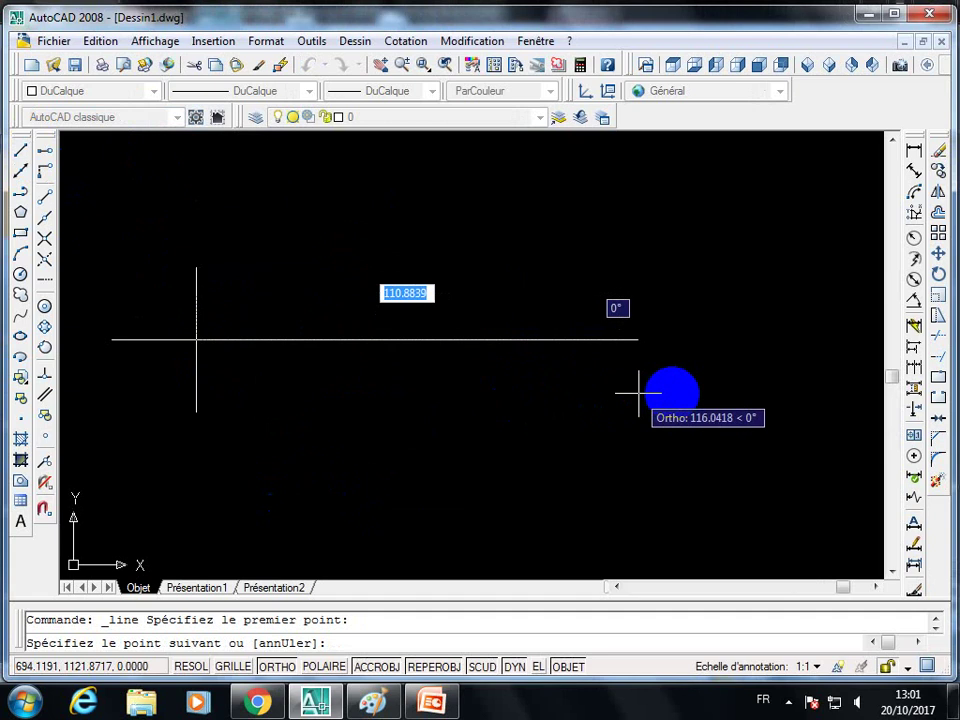
pyautogui.write('16')
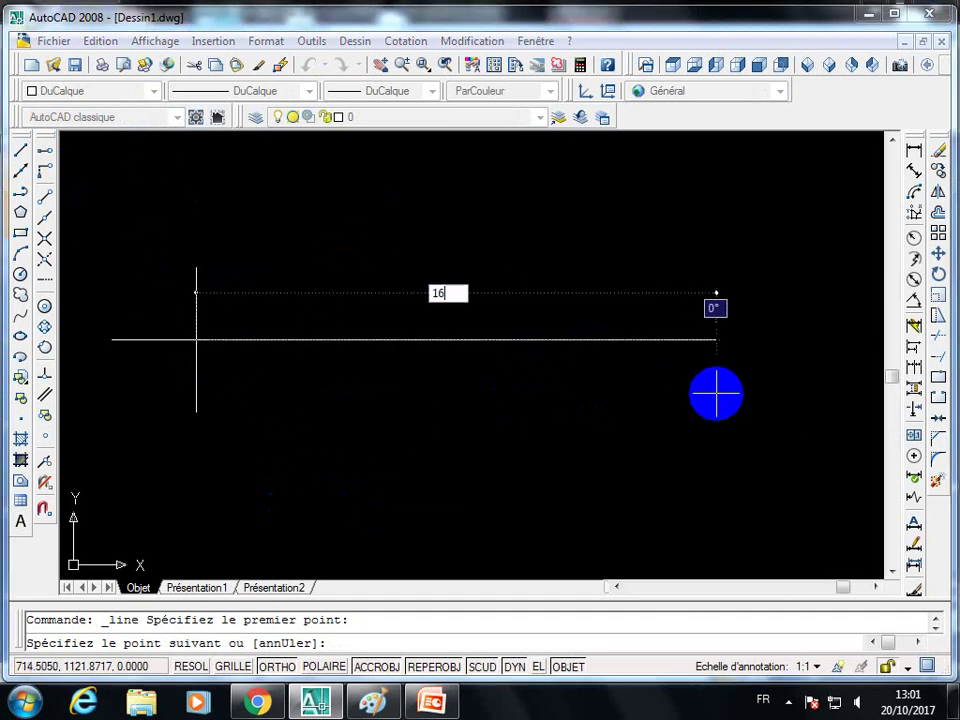
pyautogui.press('Return')
pyautogui.press('Return')
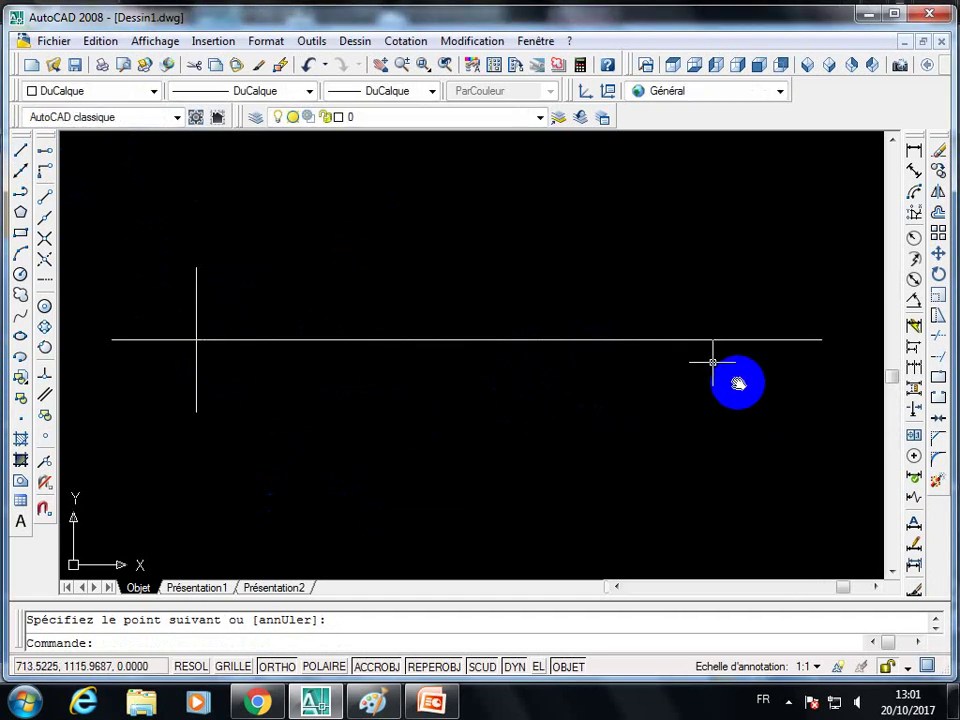
pyautogui.moveTo(716, 378); pyautogui.dragTo(786, 385, button='middle')
# - Load the ACAD_ISO03W100 dashed linetype through the linetype manager
pyautogui.click(311, 95)
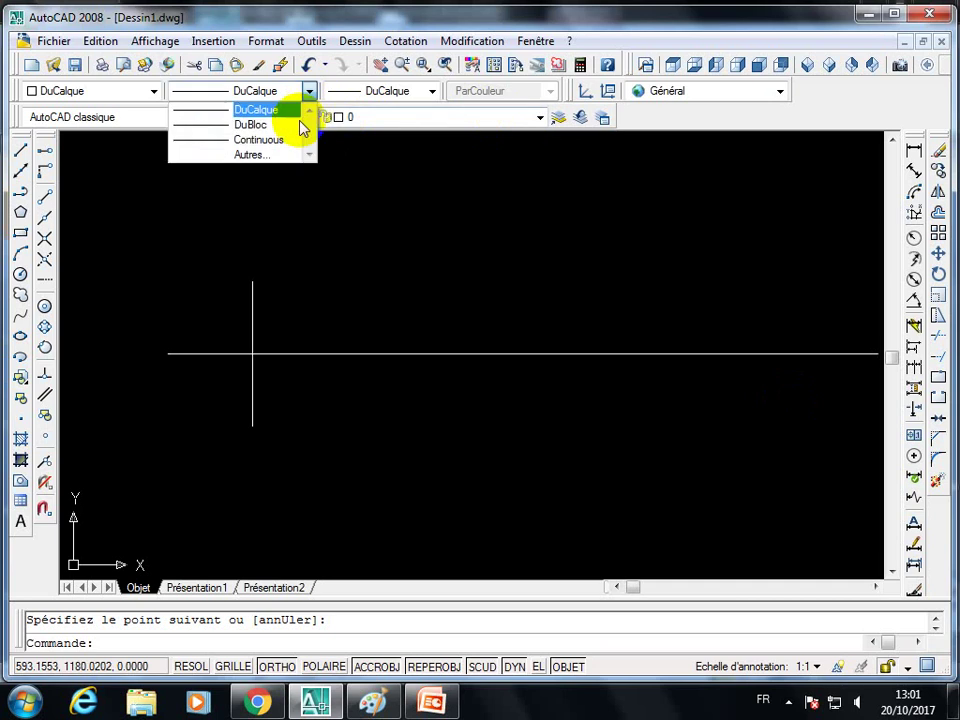
pyautogui.click(287, 156)
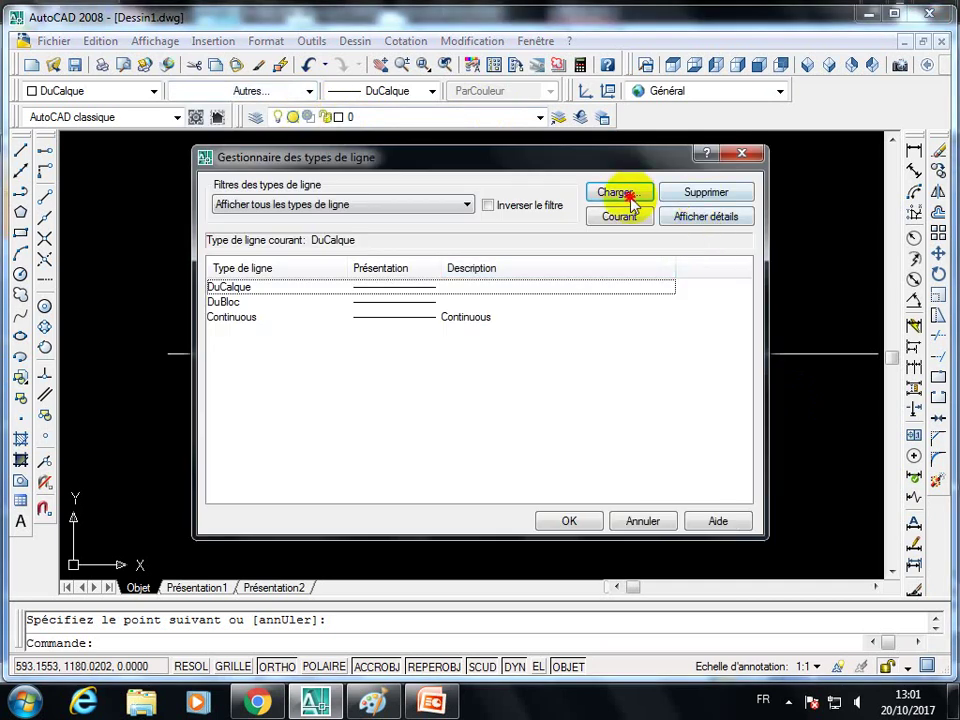
pyautogui.click(632, 203)
pyautogui.click(440, 333)
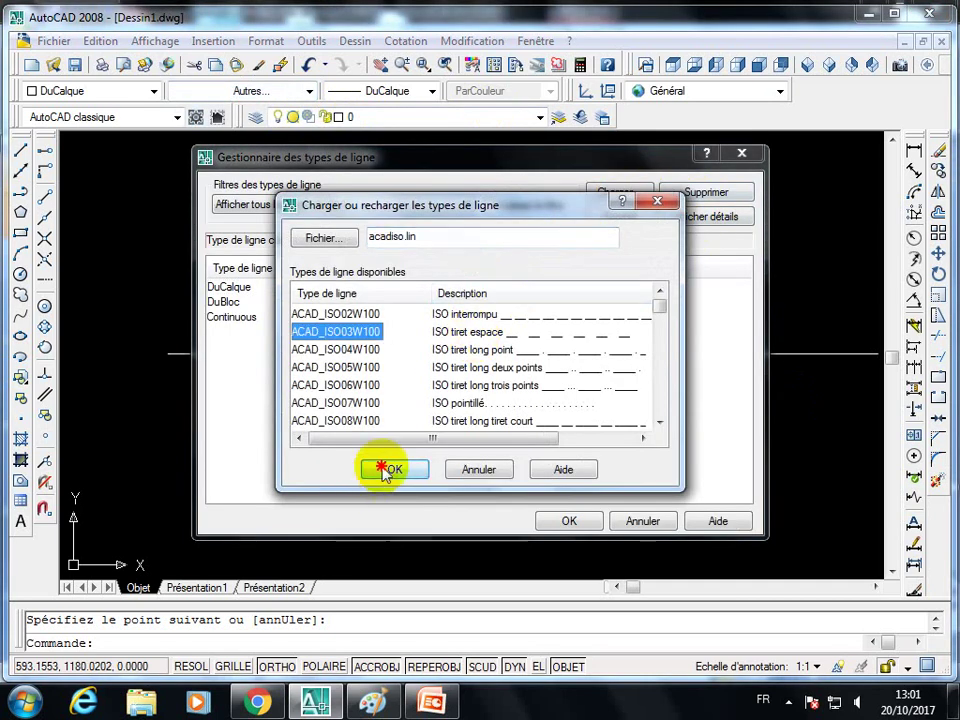
pyautogui.click(388, 470)
pyautogui.click(450, 316)
pyautogui.click(568, 521)
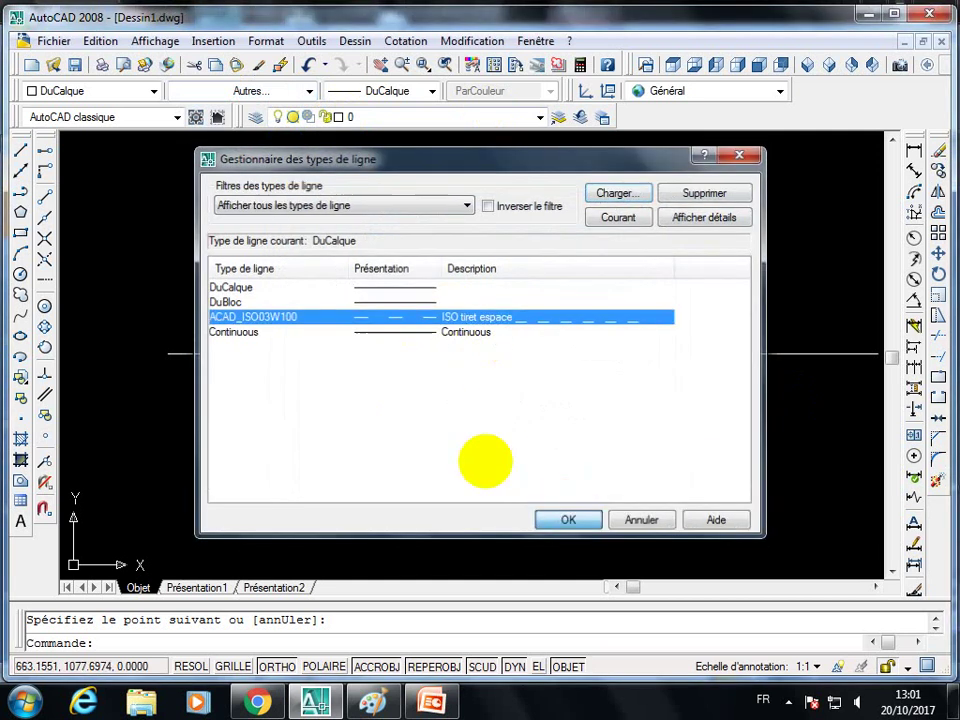
# - Make the left horizontal segment dashed, with linetype scale 0.2 and cyan colour
pyautogui.click(243, 354)
pyautogui.press('Return')
pyautogui.click(243, 354)
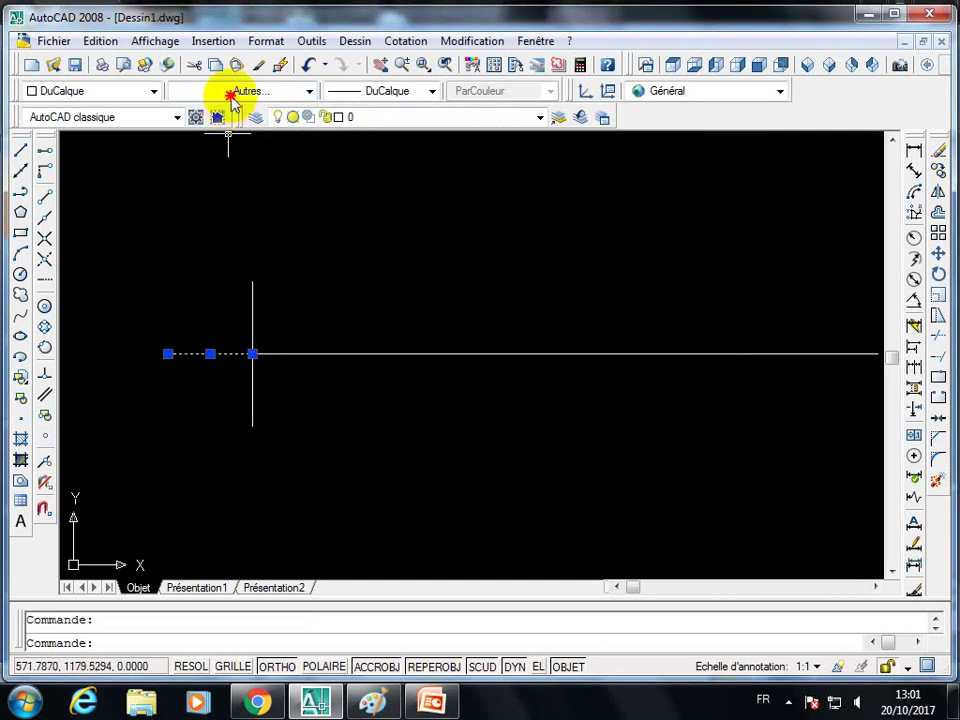
pyautogui.click(232, 96)
pyautogui.click(220, 140)
pyautogui.rightClick(200, 255)
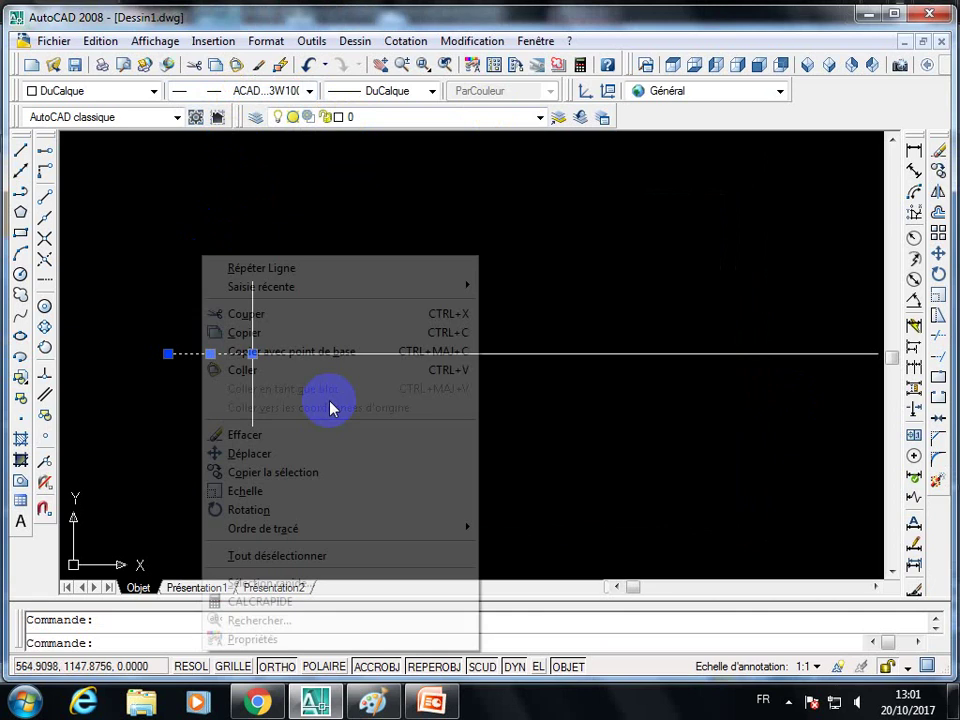
pyautogui.click(328, 640)
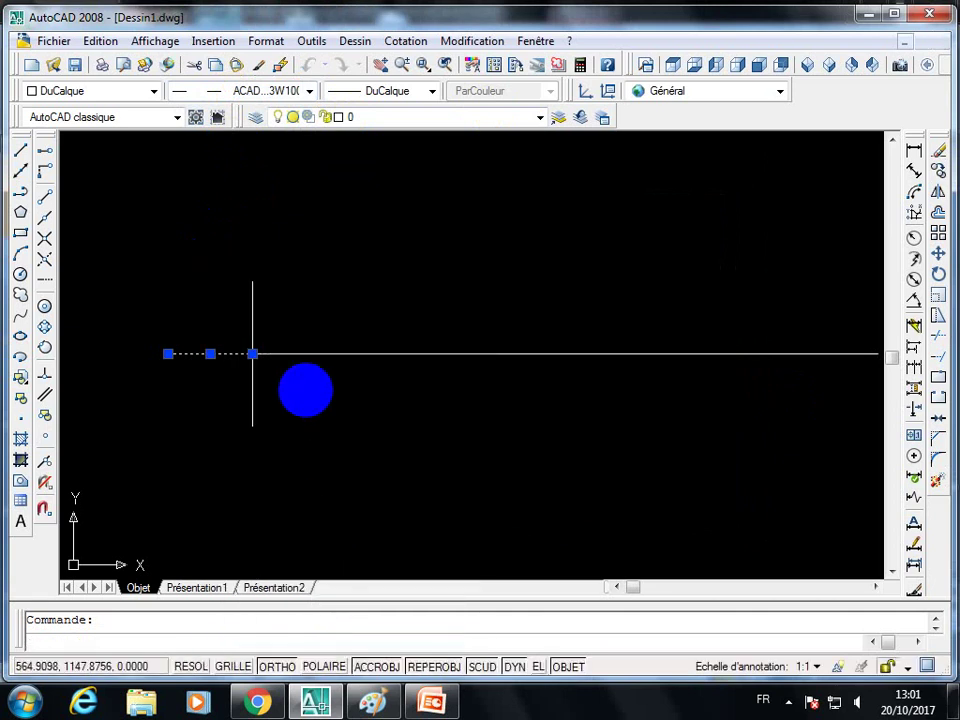
pyautogui.click(137, 190)
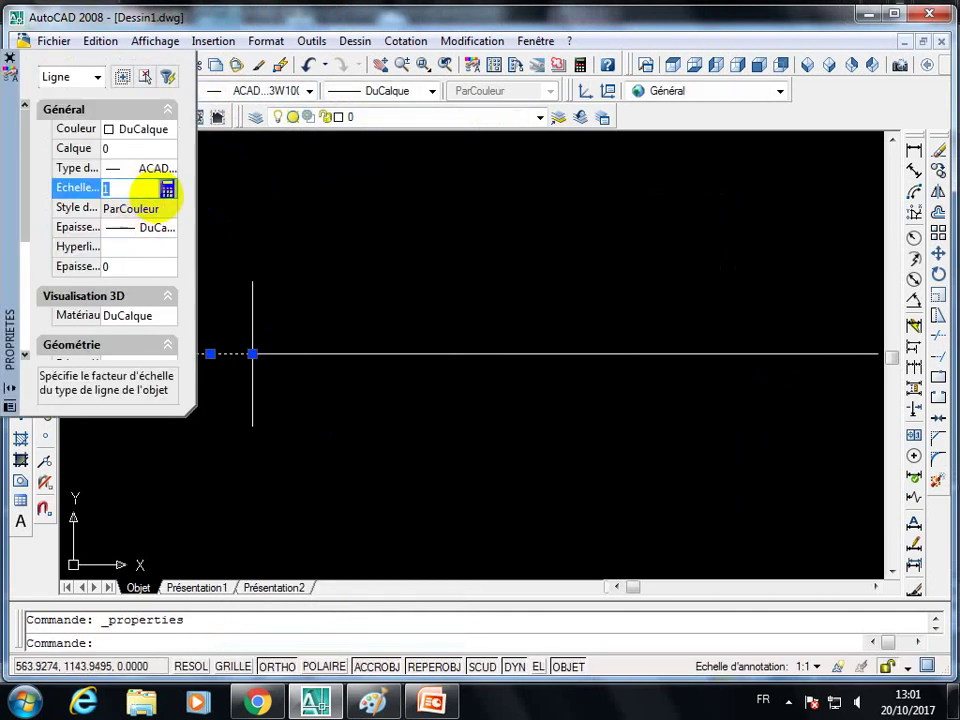
pyautogui.click(137, 135)
pyautogui.click(146, 250)
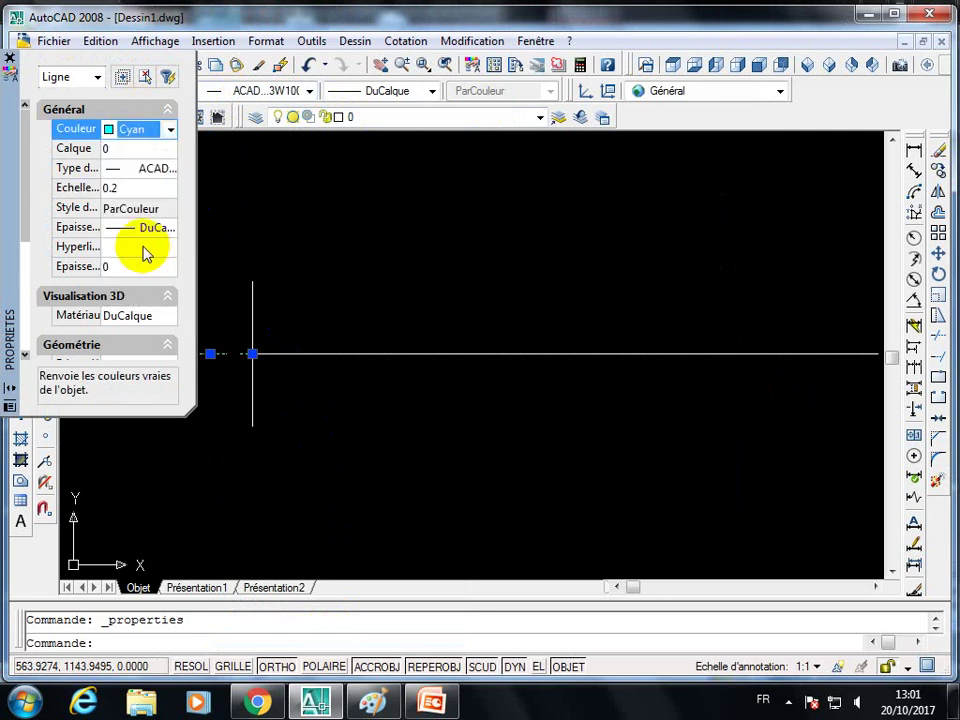
pyautogui.click(12, 57)
pyautogui.press('Escape')
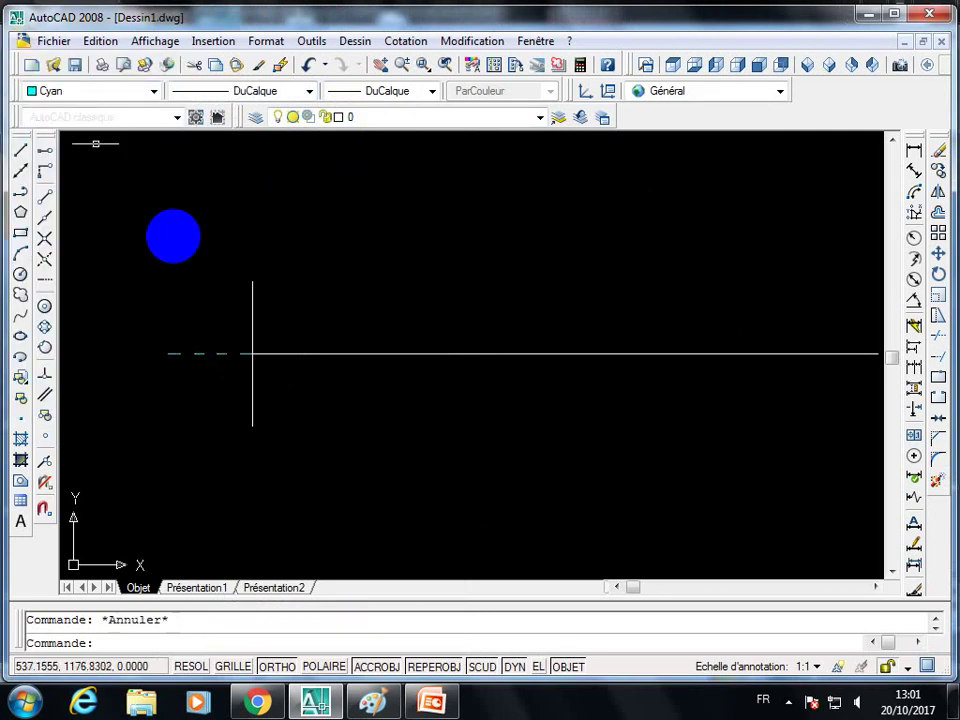
# - Copy the cyan dashed style onto the long horizontal line with Match Properties
pyautogui.click(462, 42)
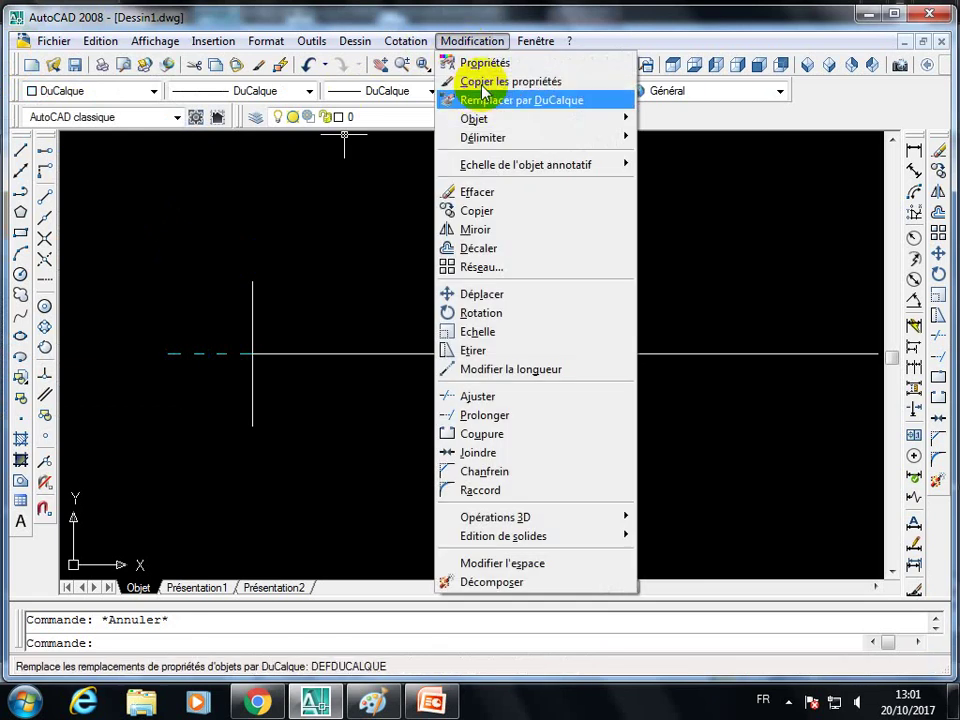
pyautogui.click(480, 79)
pyautogui.click(252, 353)
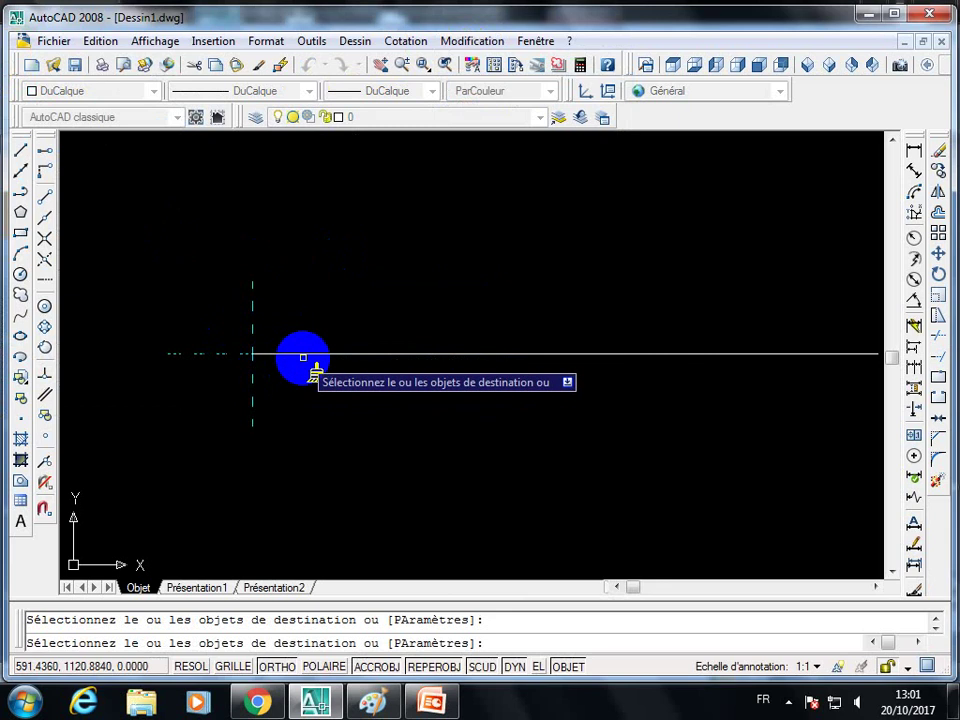
pyautogui.click(316, 354)
pyautogui.press('Escape')
pyautogui.moveTo(321, 356); pyautogui.dragTo(367, 360, button='middle')
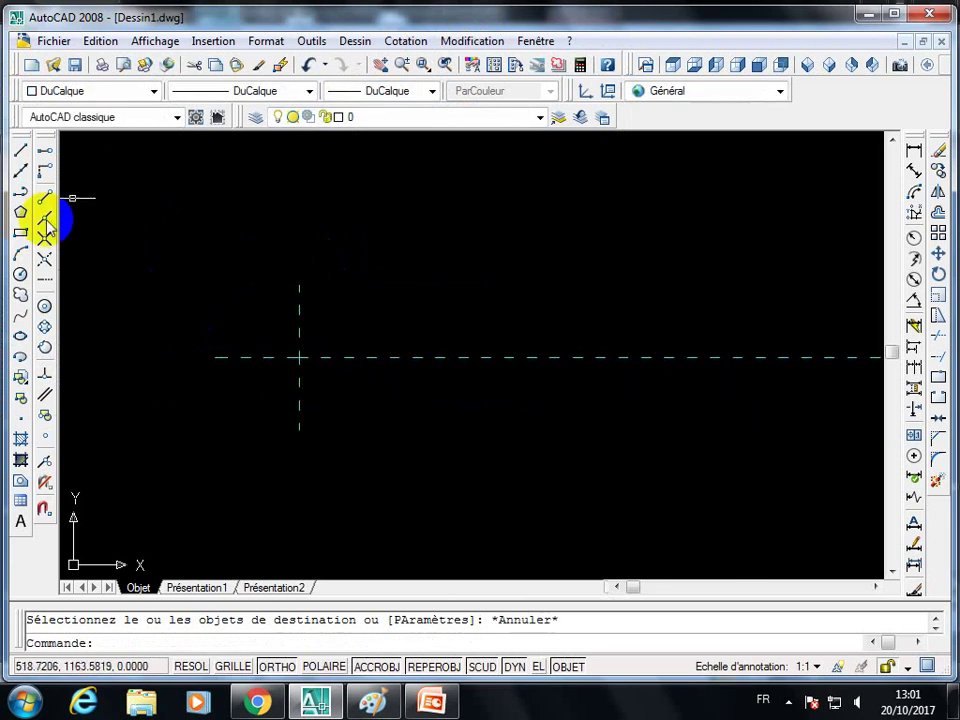
pyautogui.click(20, 273)
# - Draw concentric circles of radius 14 and 9 at the centre line's left end
pyautogui.click(215, 357)
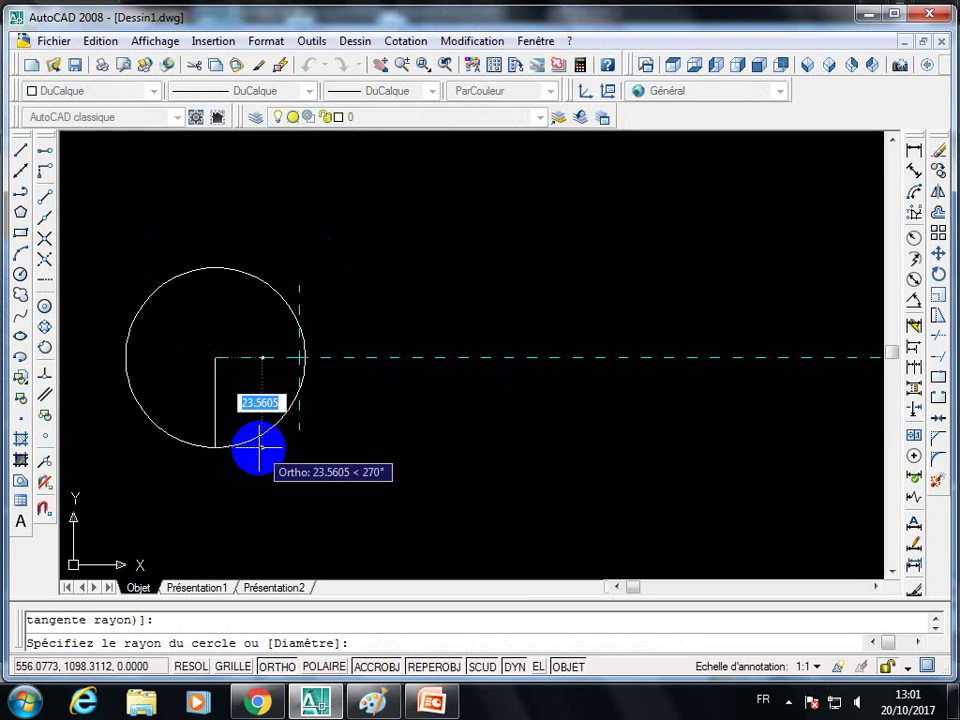
pyautogui.write('14')
pyautogui.press('Return')
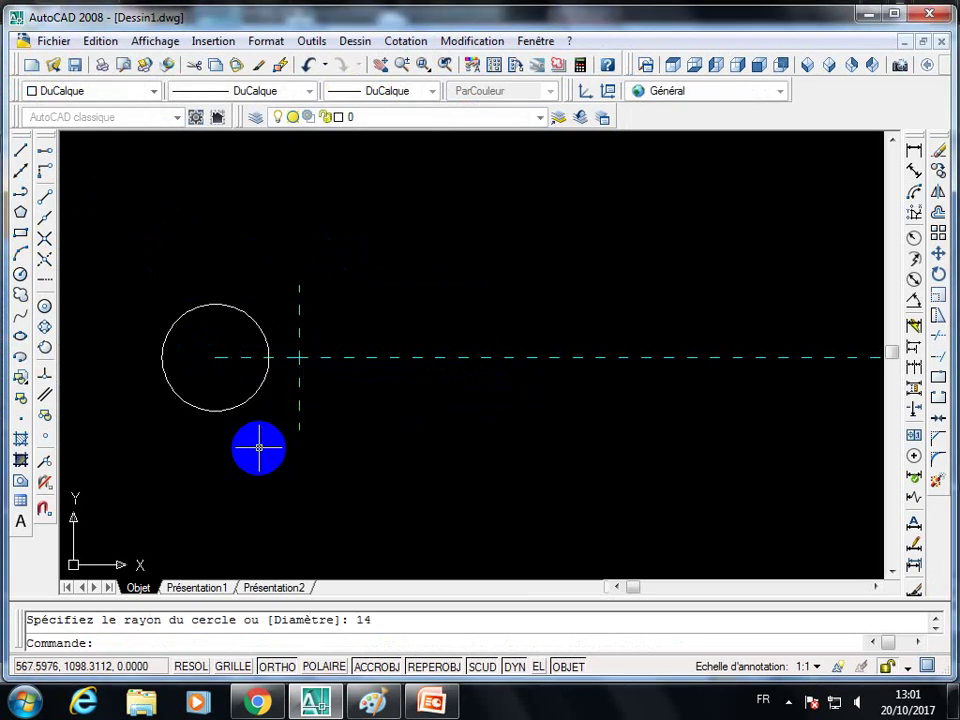
pyautogui.press('Return')
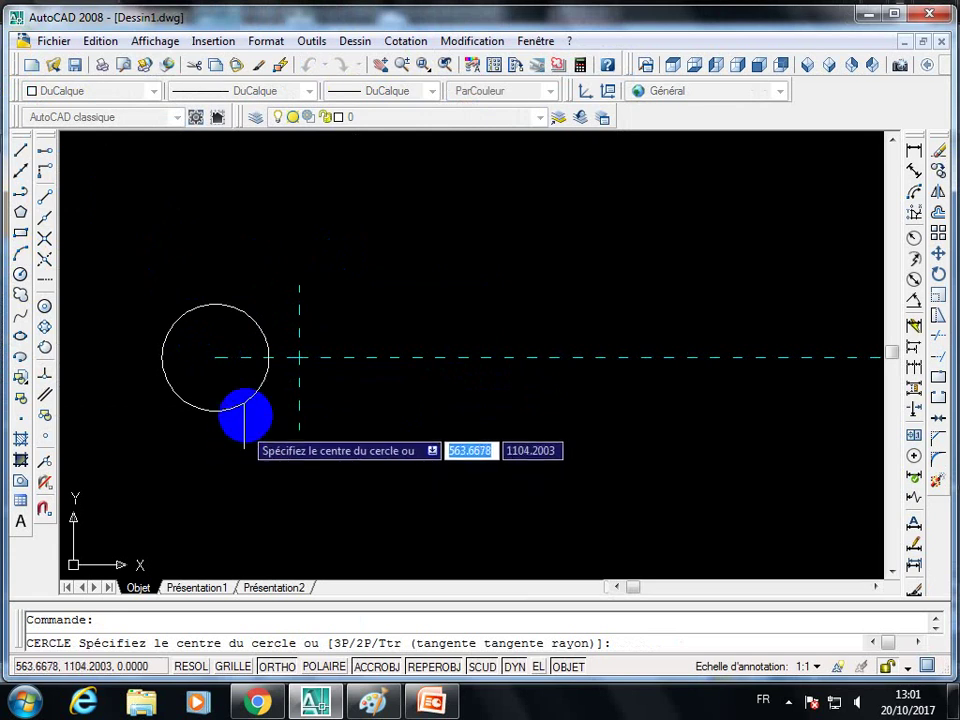
pyautogui.click(215, 357)
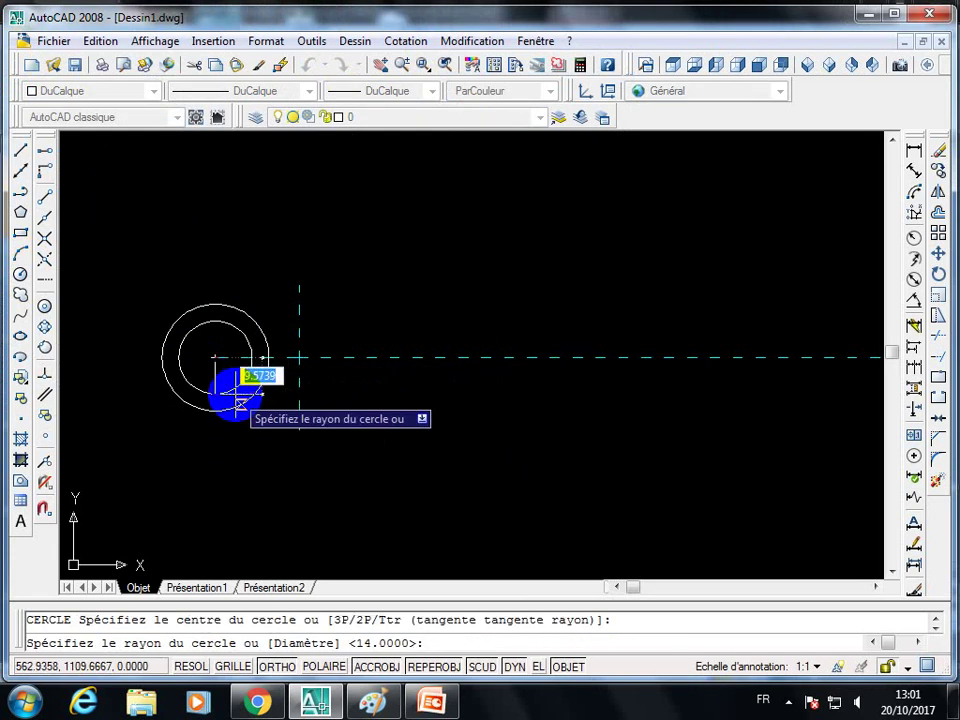
pyautogui.write('9')
pyautogui.press('Return')
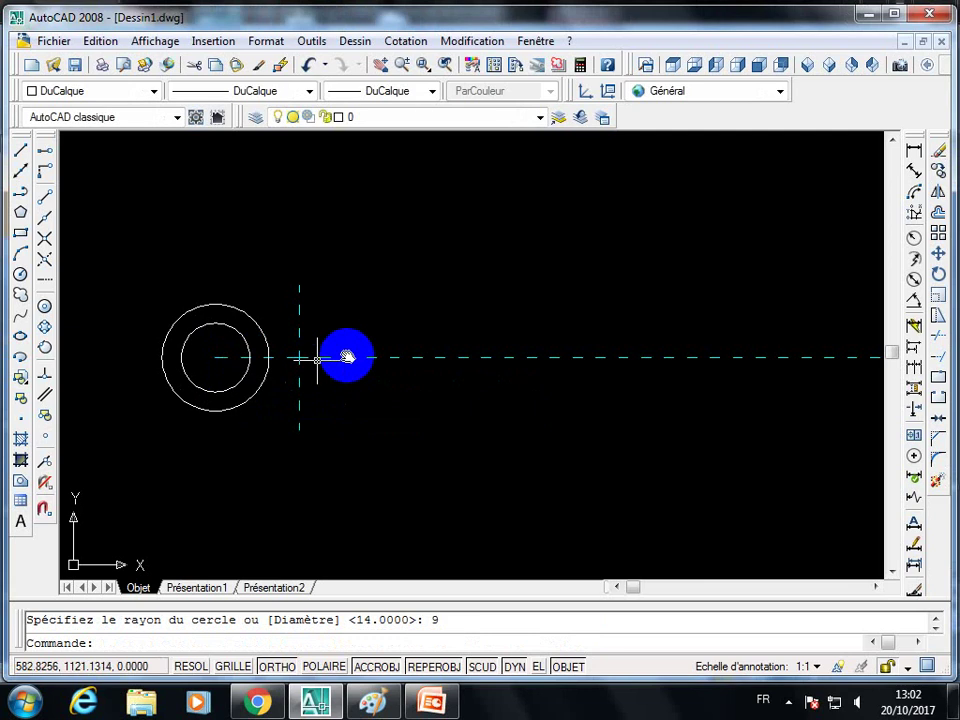
# - Copy both circles to the top and bottom ends of the vertical line
pyautogui.click(938, 170)
pyautogui.click(133, 223)
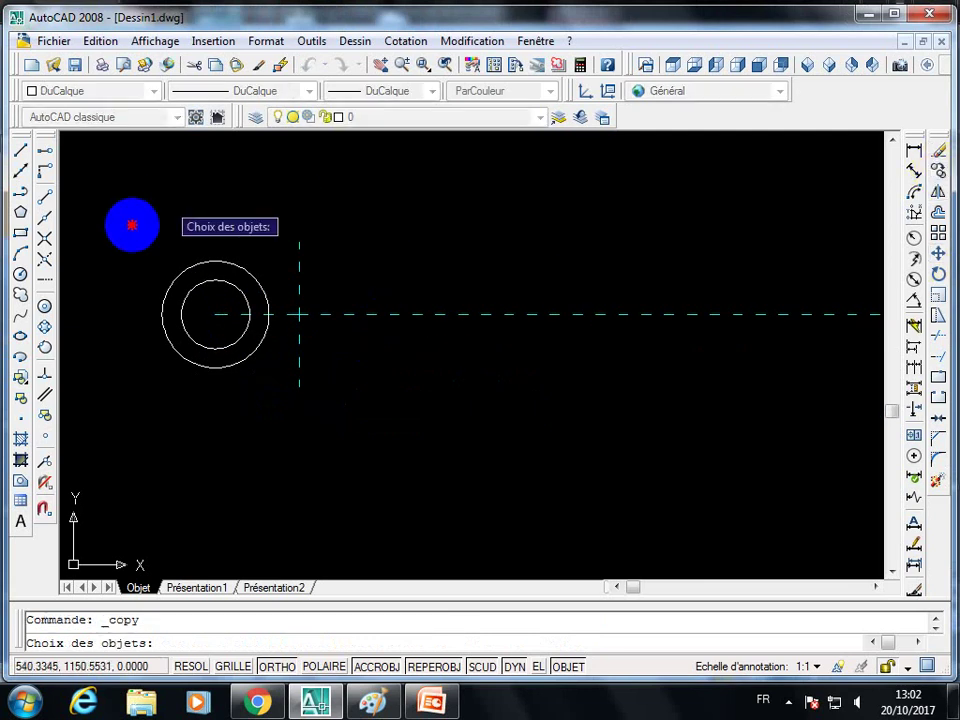
pyautogui.click(280, 407)
pyautogui.press('Return')
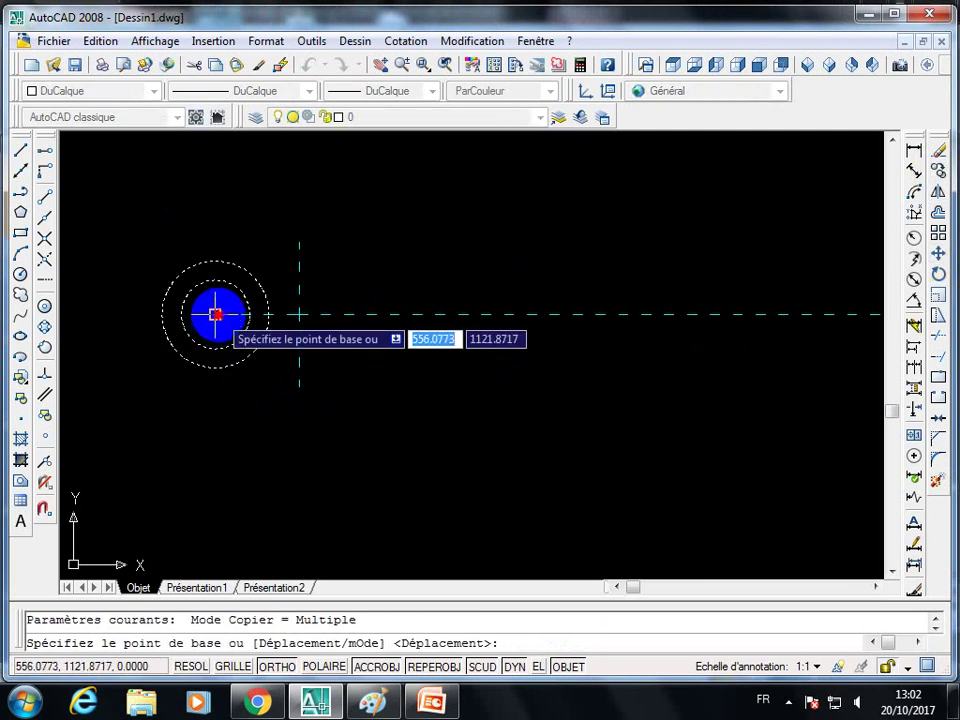
pyautogui.click(214, 313)
pyautogui.click(299, 240)
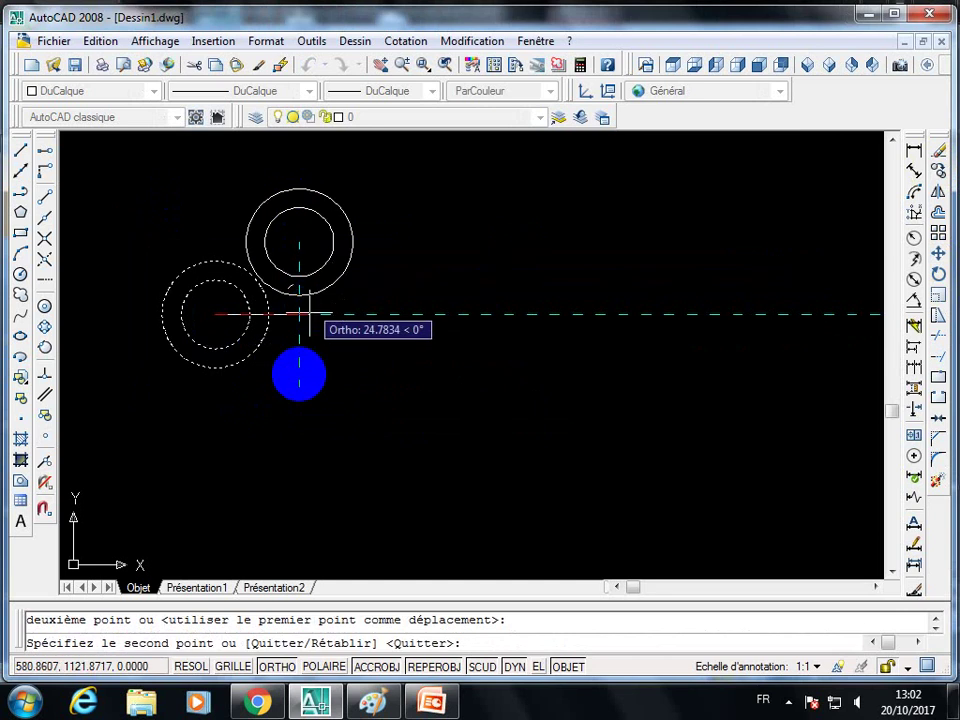
pyautogui.click(299, 386)
pyautogui.press('Escape')
pyautogui.moveTo(331, 440); pyautogui.dragTo(348, 477, button='middle')
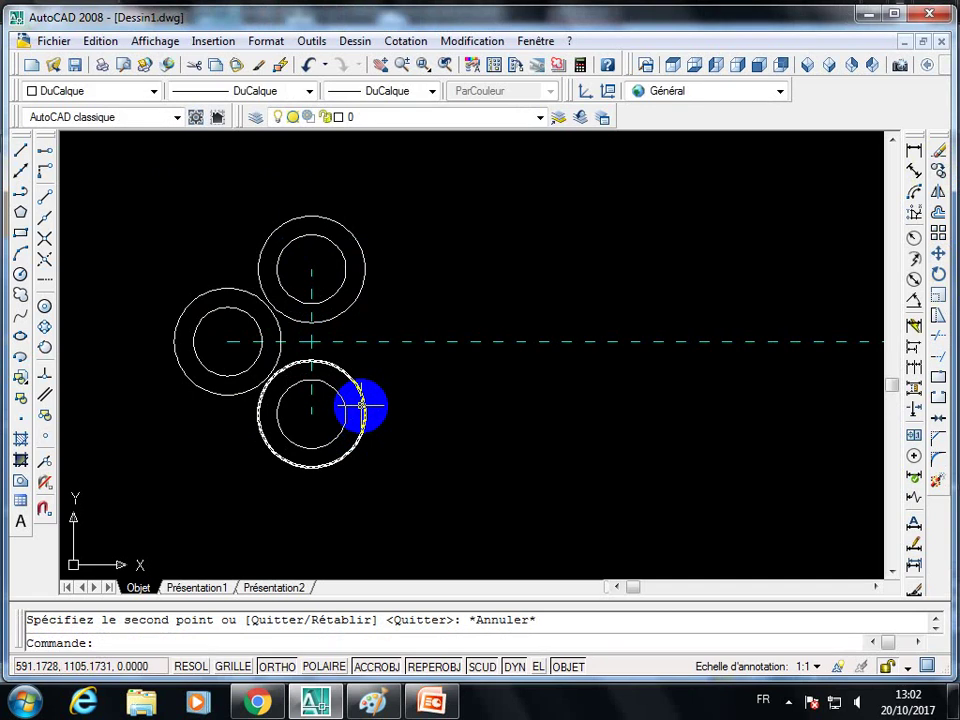
pyautogui.moveTo(361, 405); pyautogui.dragTo(880, 342)
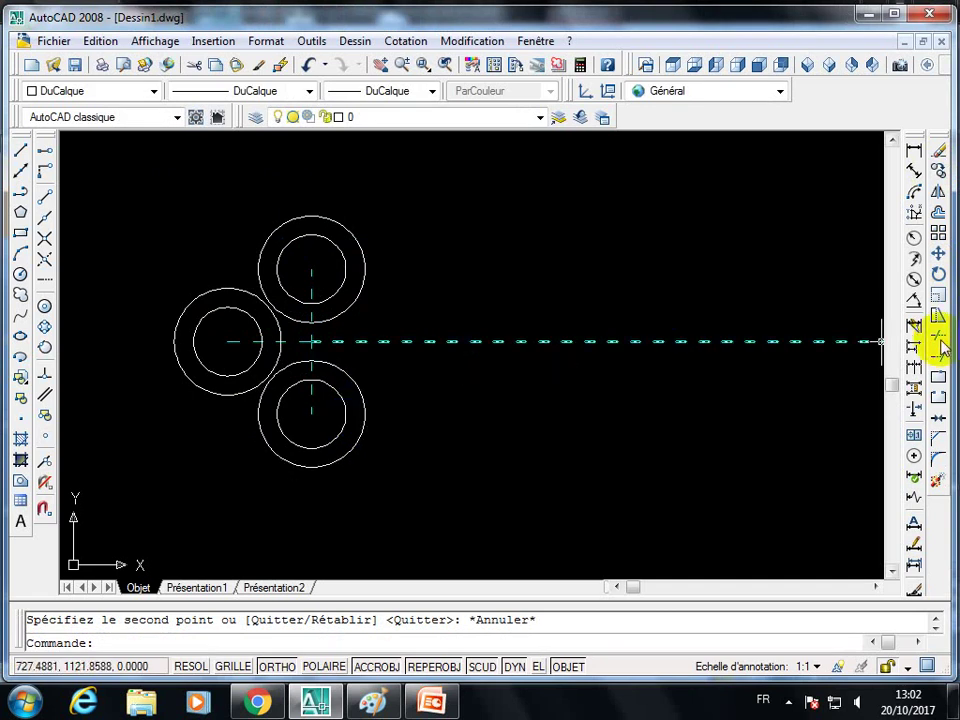
# - Try a radius-5 fillet between the left and top outer circles, then undo it
pyautogui.click(943, 467)
pyautogui.rightClick(698, 242)
pyautogui.click(754, 336)
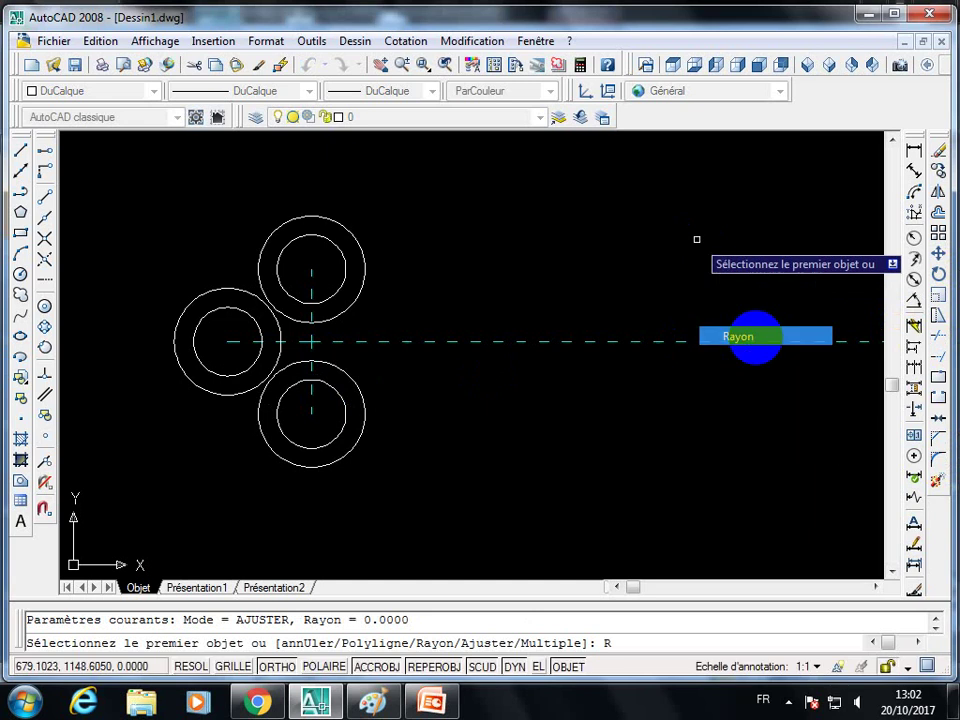
pyautogui.write('5')
pyautogui.press('Return')
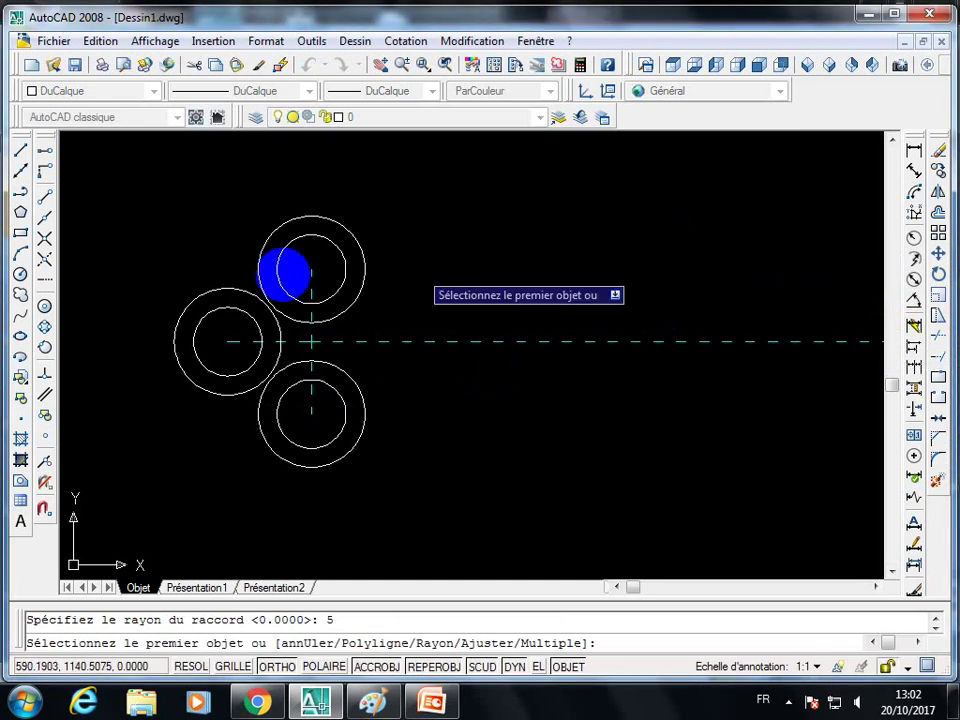
pyautogui.click(238, 288)
pyautogui.click(258, 283)
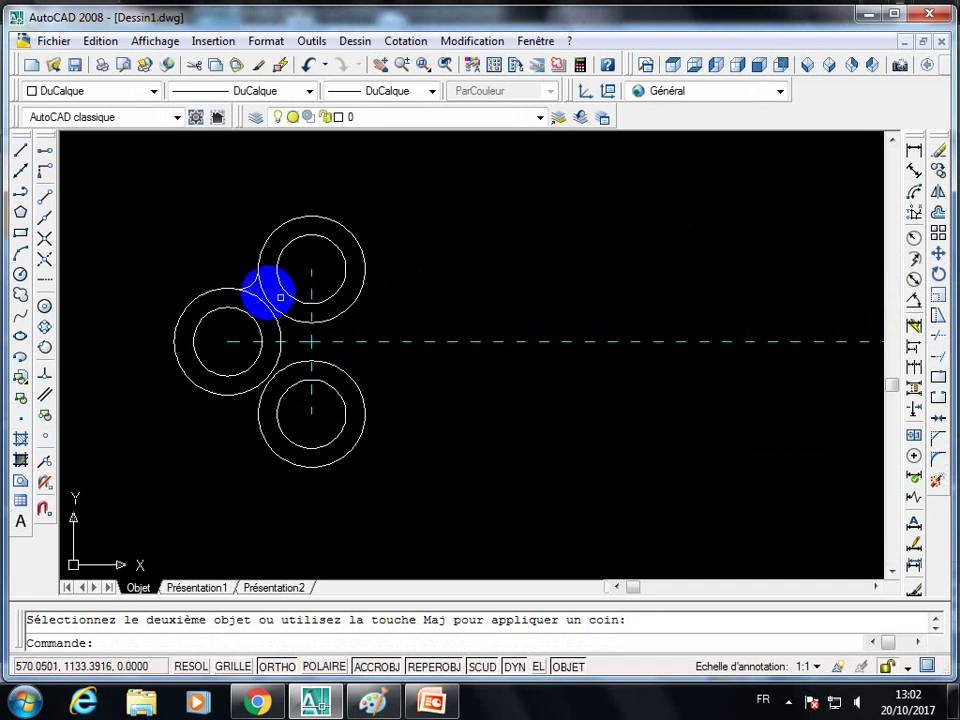
pyautogui.click(310, 64)
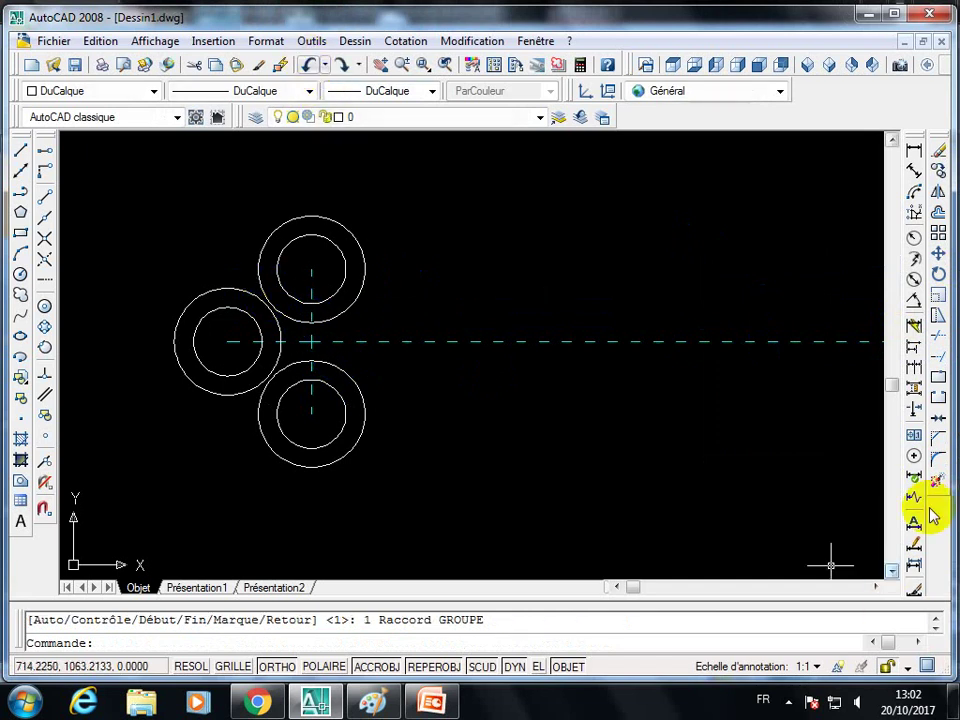
# - Try a radius-3 fillet between the left and top circles, then undo it
pyautogui.click(940, 465)
pyautogui.rightClick(658, 242)
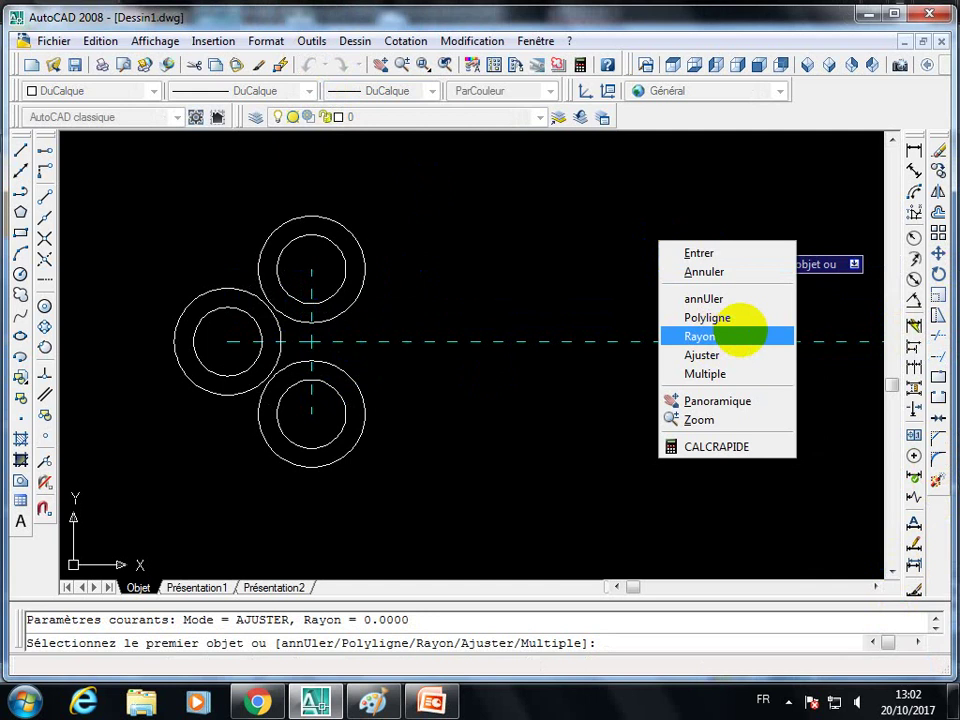
pyautogui.click(738, 336)
pyautogui.write('3')
pyautogui.press('Return')
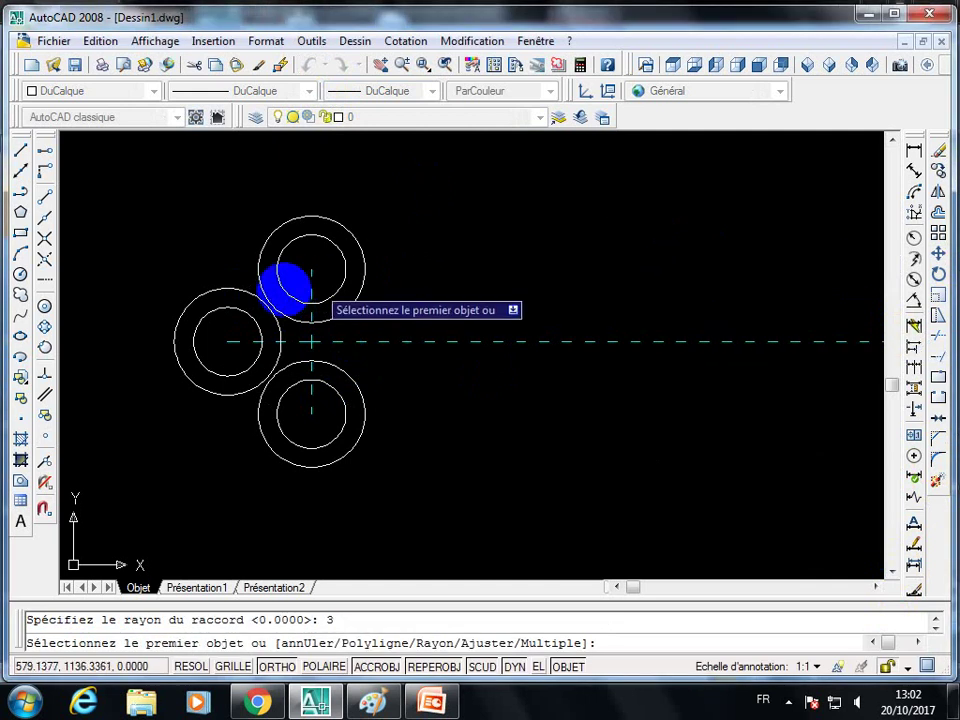
pyautogui.click(249, 292)
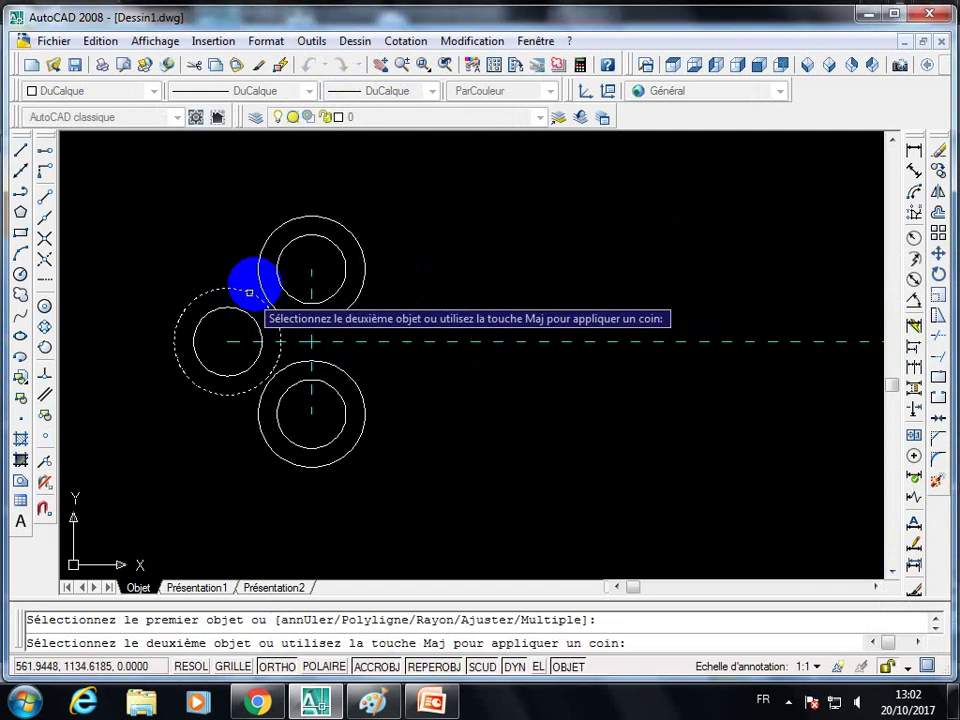
pyautogui.click(258, 283)
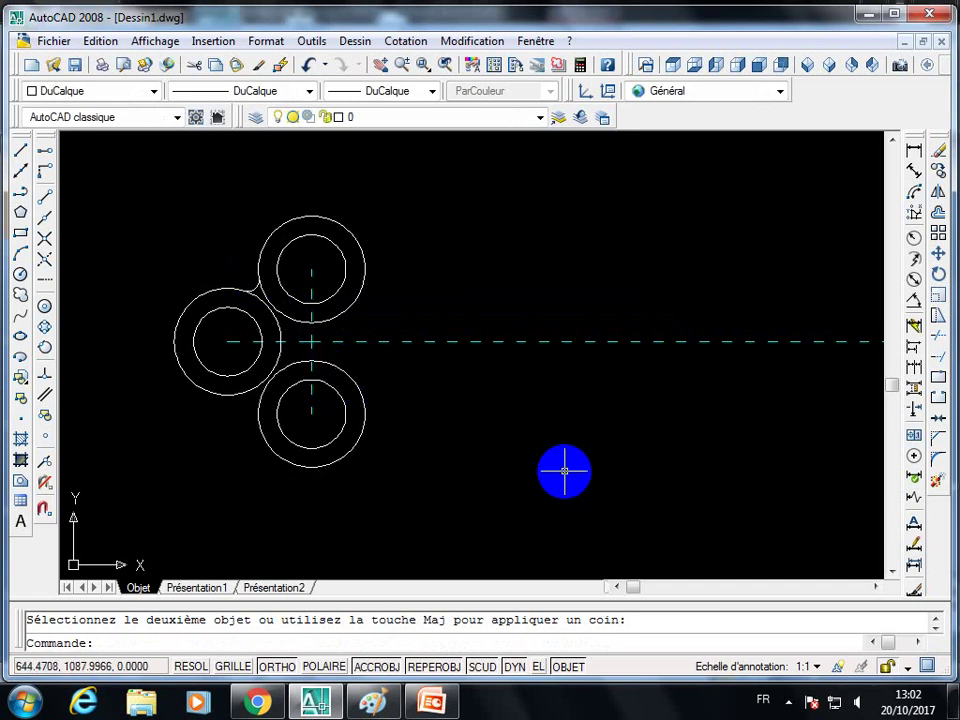
pyautogui.click(309, 66)
# - Fillet the left ring to both the top and bottom rings with radius 2
pyautogui.click(938, 463)
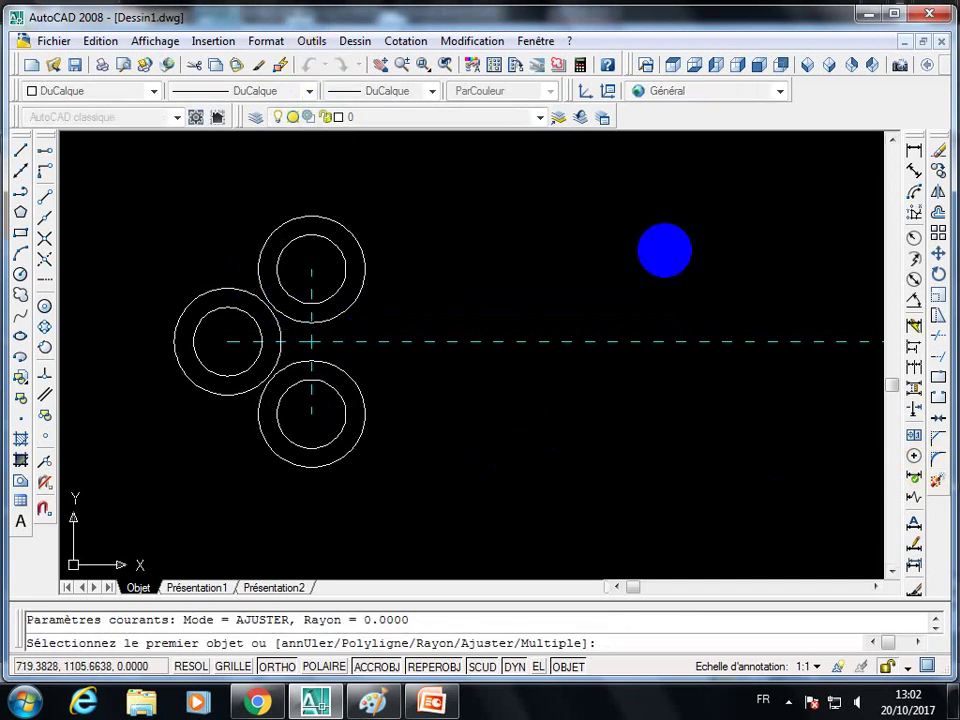
pyautogui.rightClick(664, 250)
pyautogui.click(719, 341)
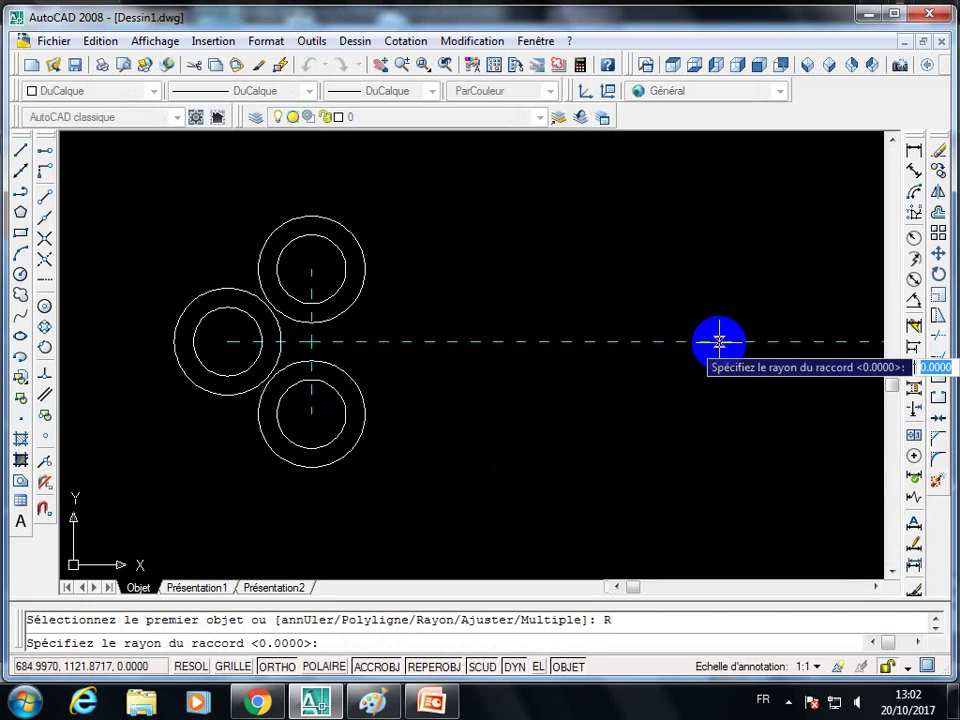
pyautogui.write('2')
pyautogui.press('Return')
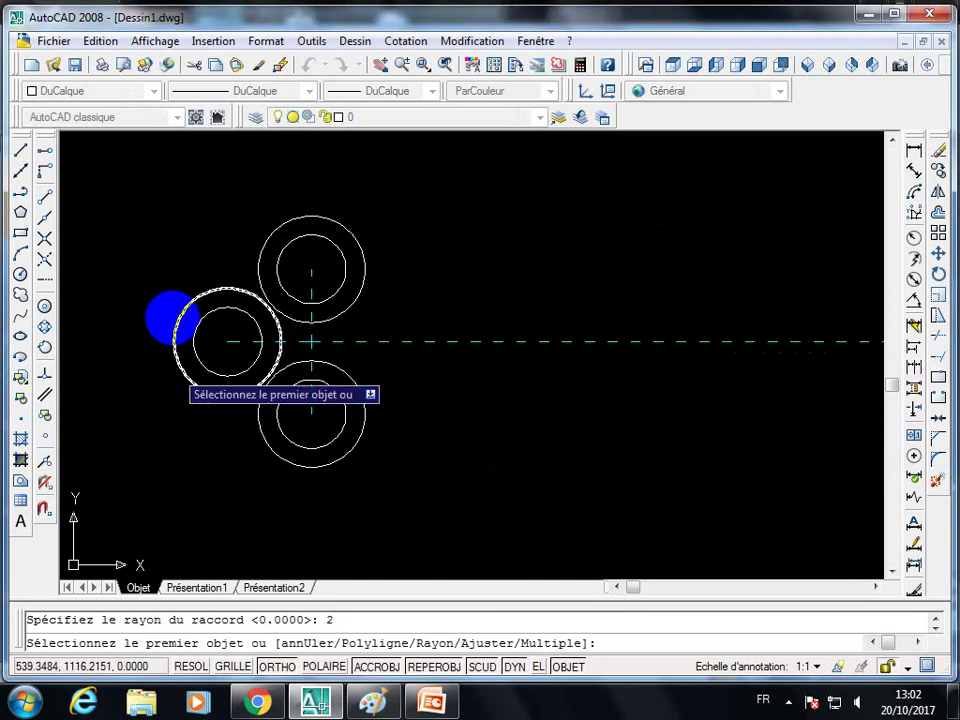
pyautogui.click(258, 294)
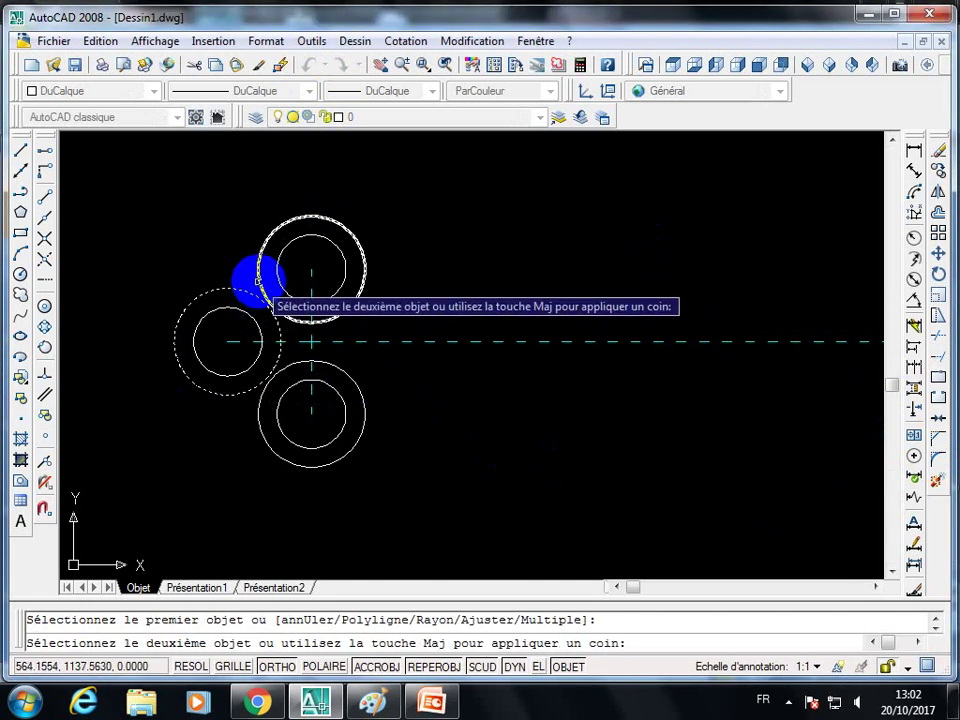
pyautogui.click(257, 279)
pyautogui.press('Return')
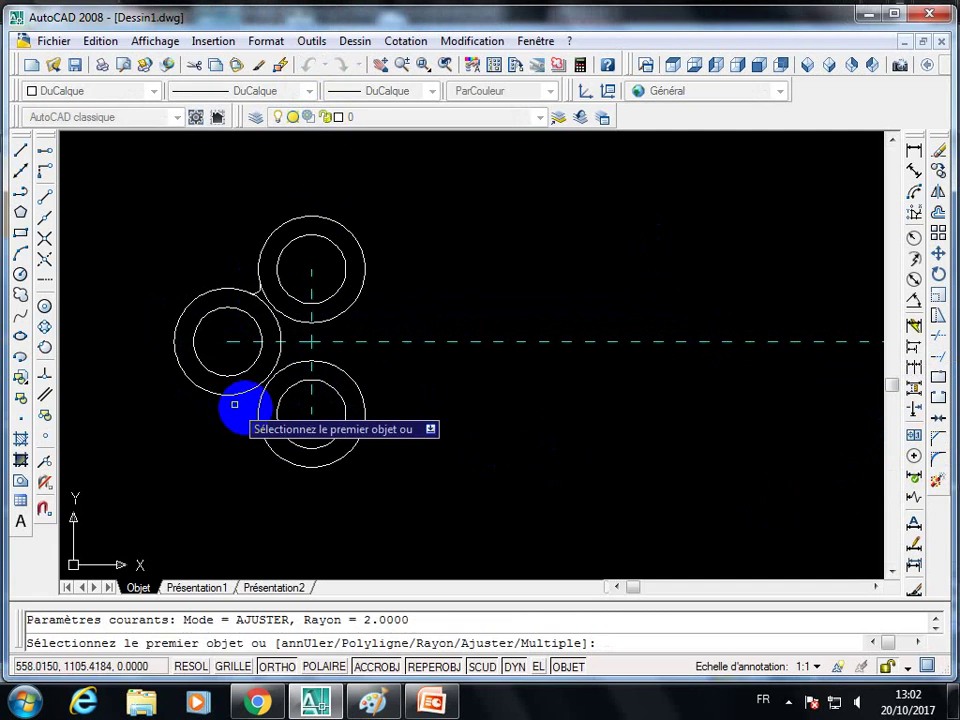
pyautogui.click(250, 395)
pyautogui.click(250, 393)
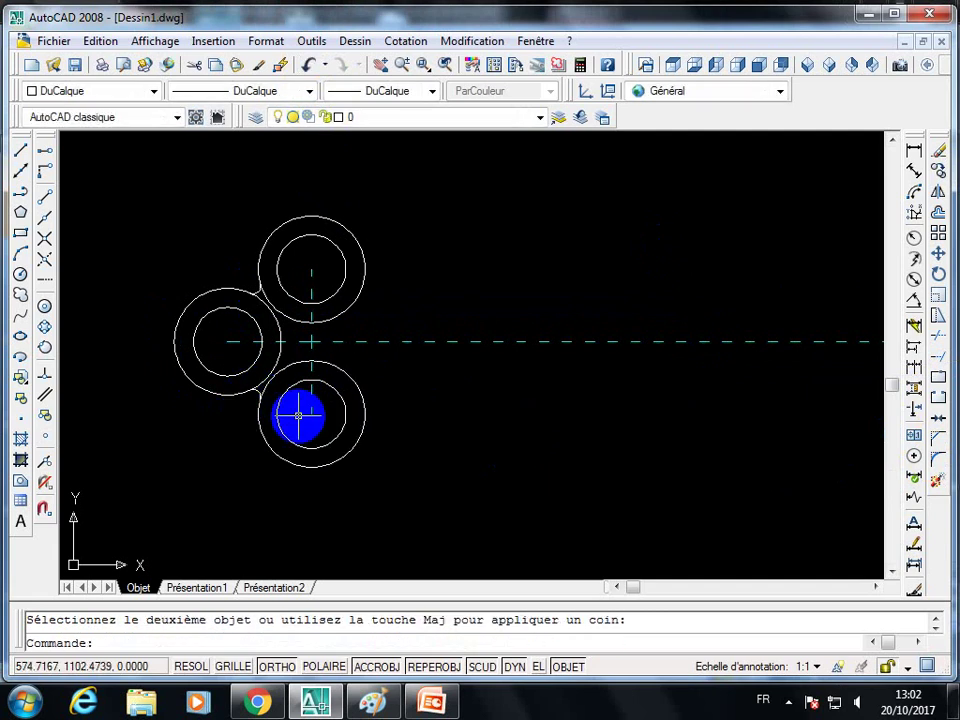
pyautogui.moveTo(331, 405)
pyautogui.mouseDown(button='middle')
pyautogui.moveTo(277, 475)
pyautogui.moveTo(103, 274)
pyautogui.mouseUp(button='middle')
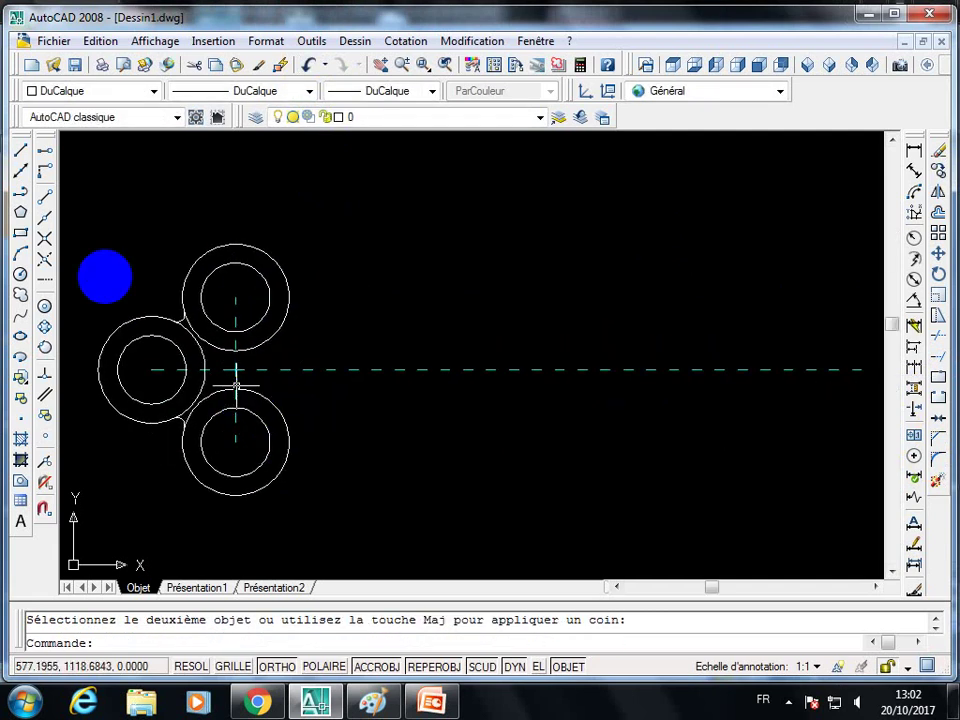
# - Draw a line from the rings' centre along the centreline to the right
pyautogui.click(236, 369)
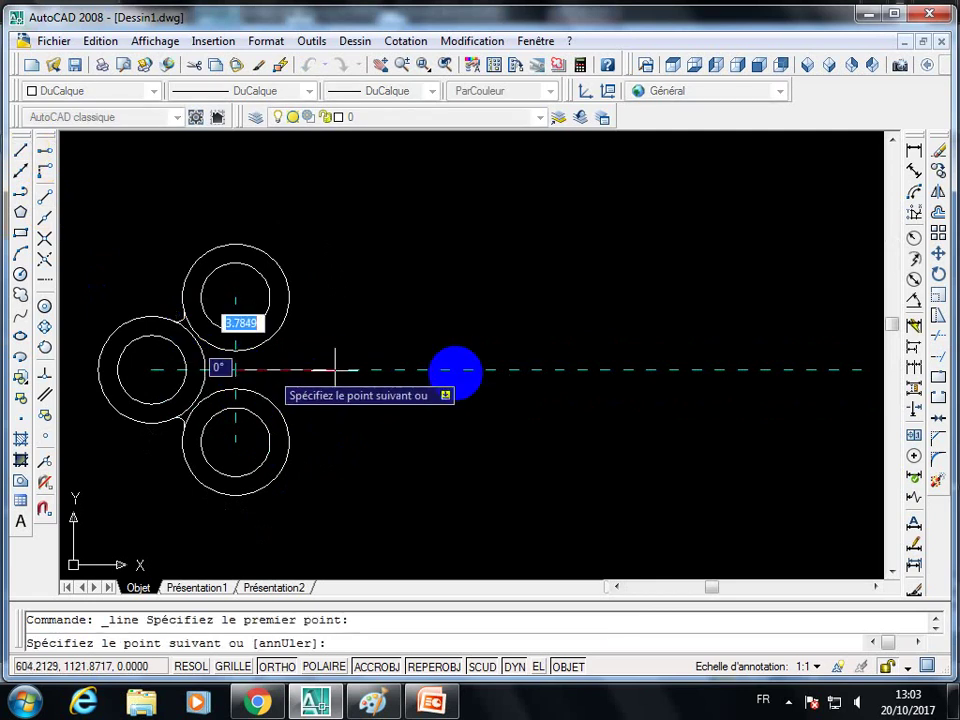
pyautogui.moveTo(800, 385); pyautogui.dragTo(368, 352, button='middle')
pyautogui.click(424, 337)
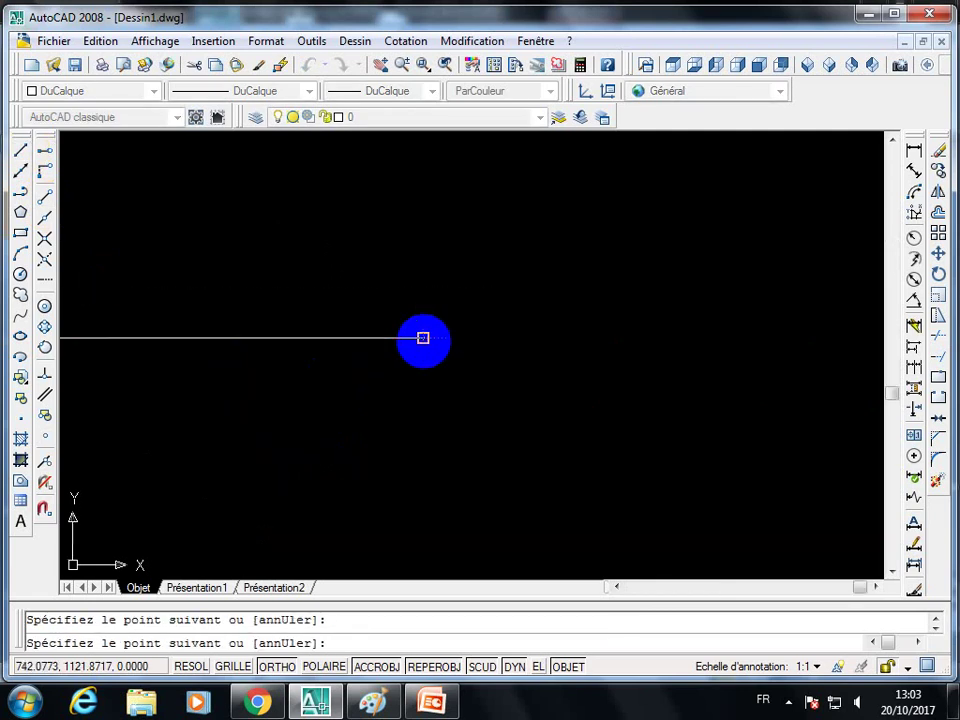
pyautogui.press('Escape')
# - Offset the line 6 above and below, then delete the middle line
pyautogui.click(938, 213)
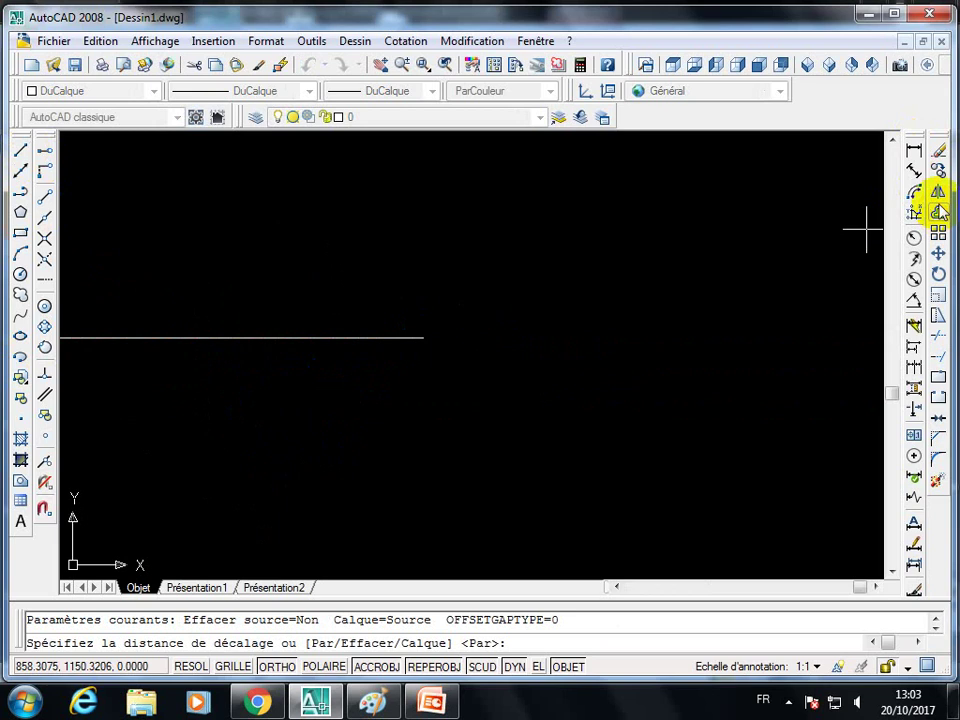
pyautogui.write('6')
pyautogui.press('Return')
pyautogui.click(412, 337)
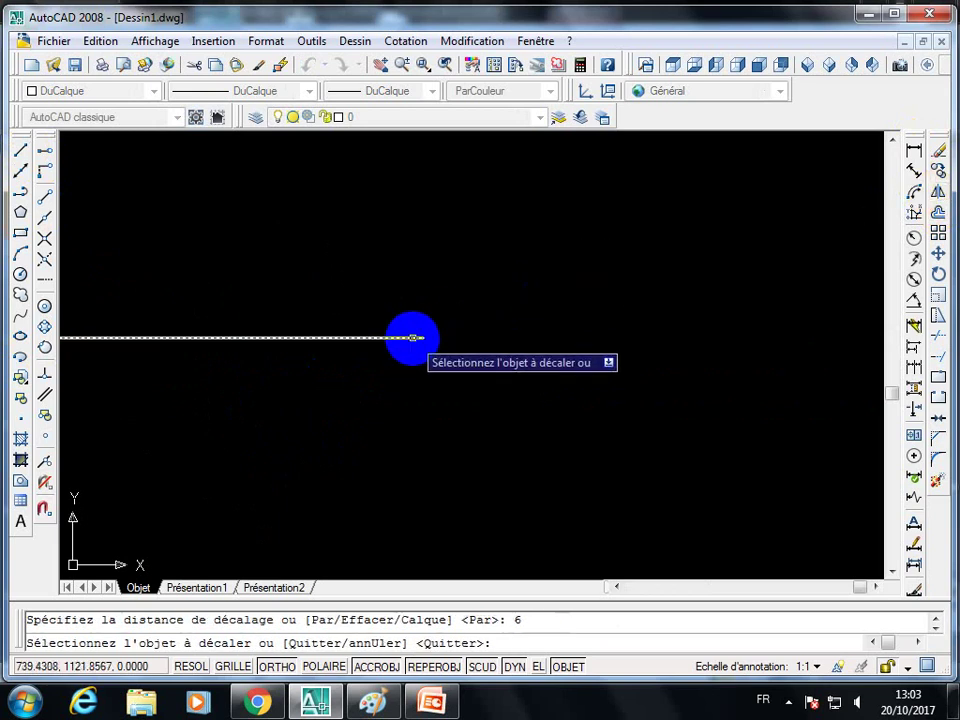
pyautogui.click(429, 283)
pyautogui.scroll(-3, 429, 283)
pyautogui.click(422, 306)
pyautogui.click(428, 343)
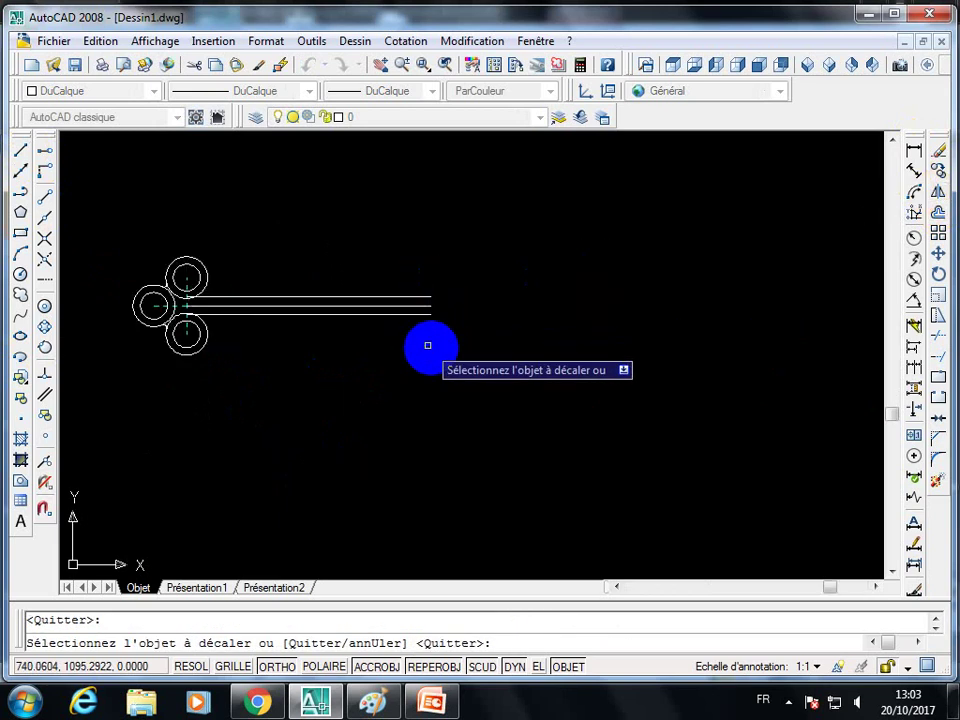
pyautogui.press('Escape')
pyautogui.click(386, 303)
pyautogui.press('Delete')
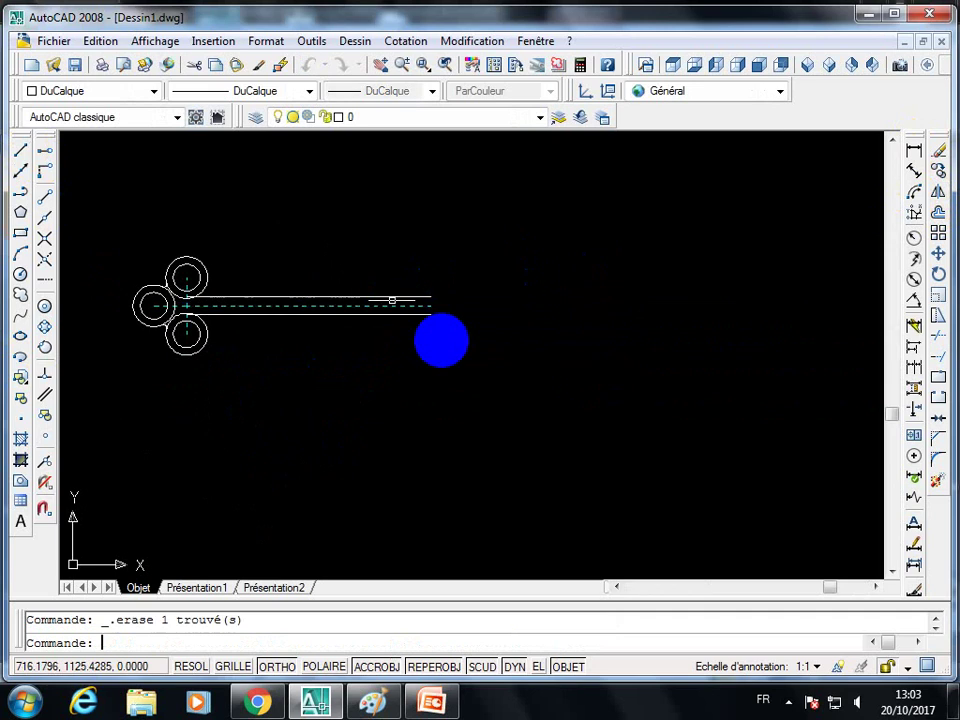
# - Draw a short vertical closing line at the upper edge's right end and delete the lower line
pyautogui.moveTo(142, 220); pyautogui.dragTo(159, 228, button='middle')
pyautogui.click(20, 149)
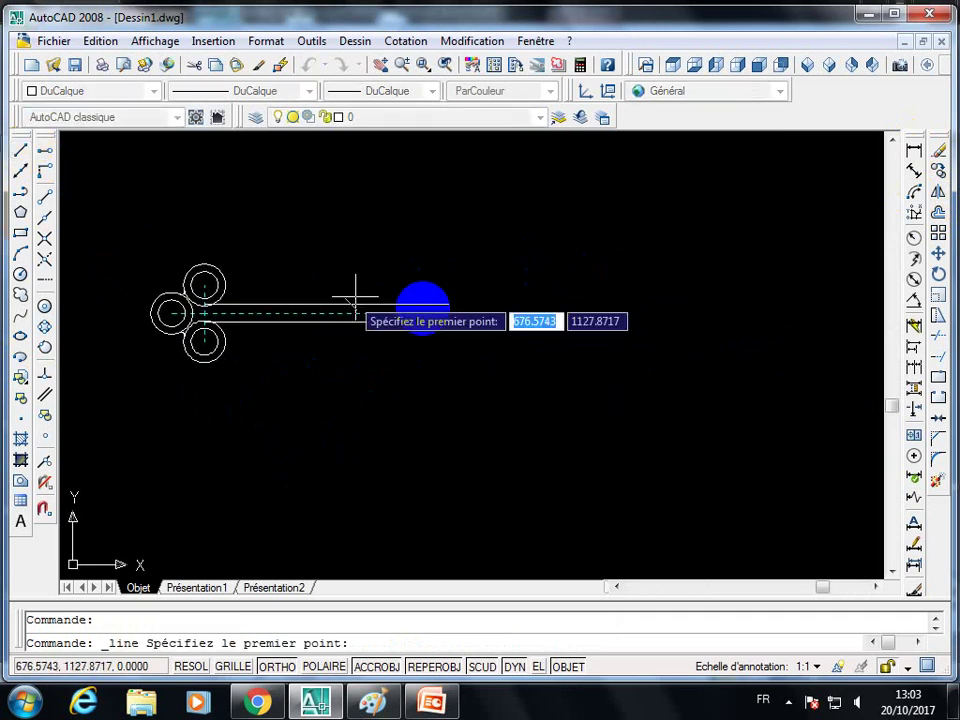
pyautogui.click(448, 314)
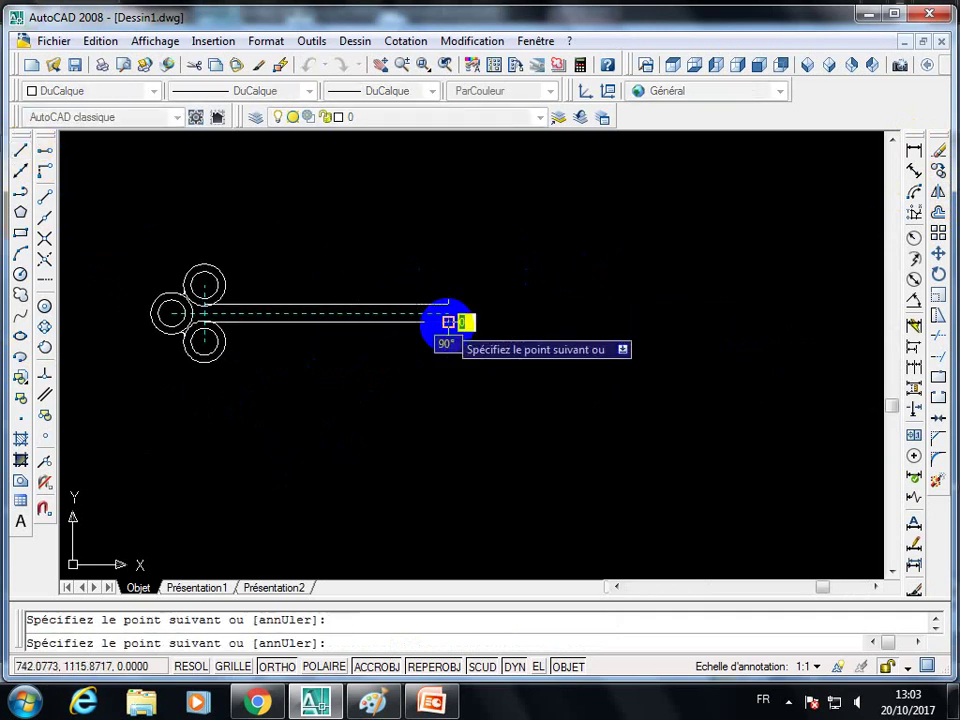
pyautogui.press('Escape')
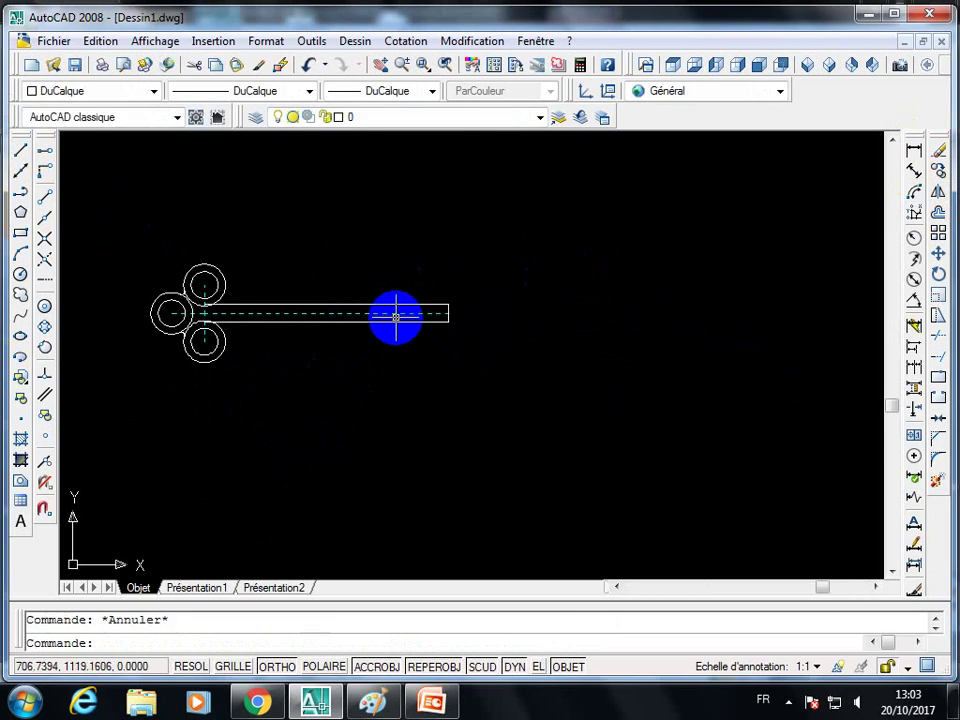
pyautogui.press('Delete')
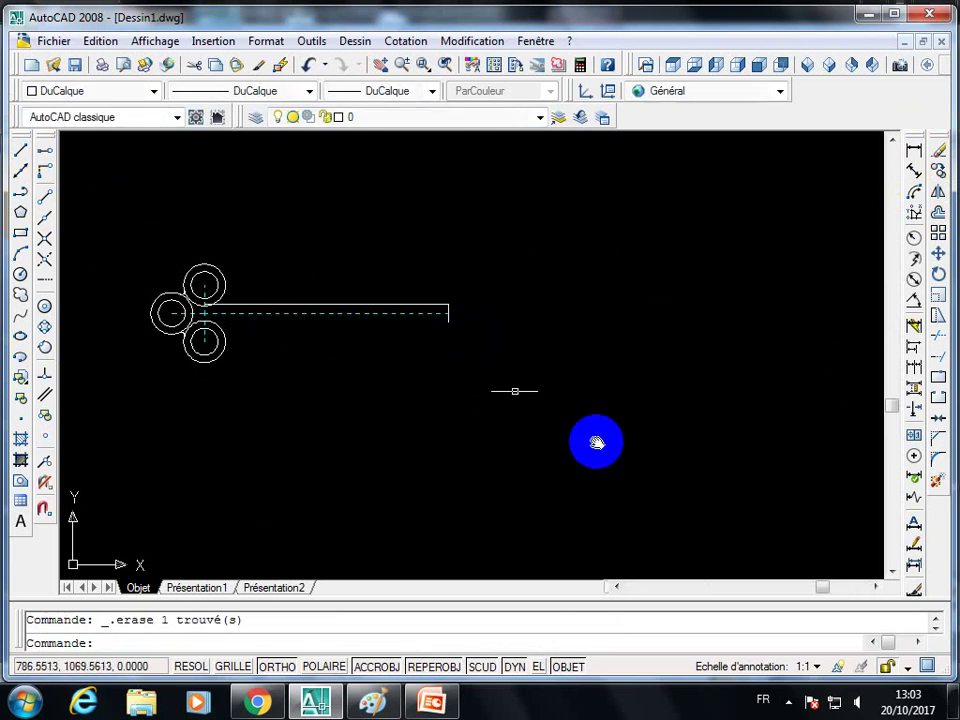
pyautogui.moveTo(300, 332); pyautogui.dragTo(364, 364, button='middle')
pyautogui.scroll(3, 364, 360)
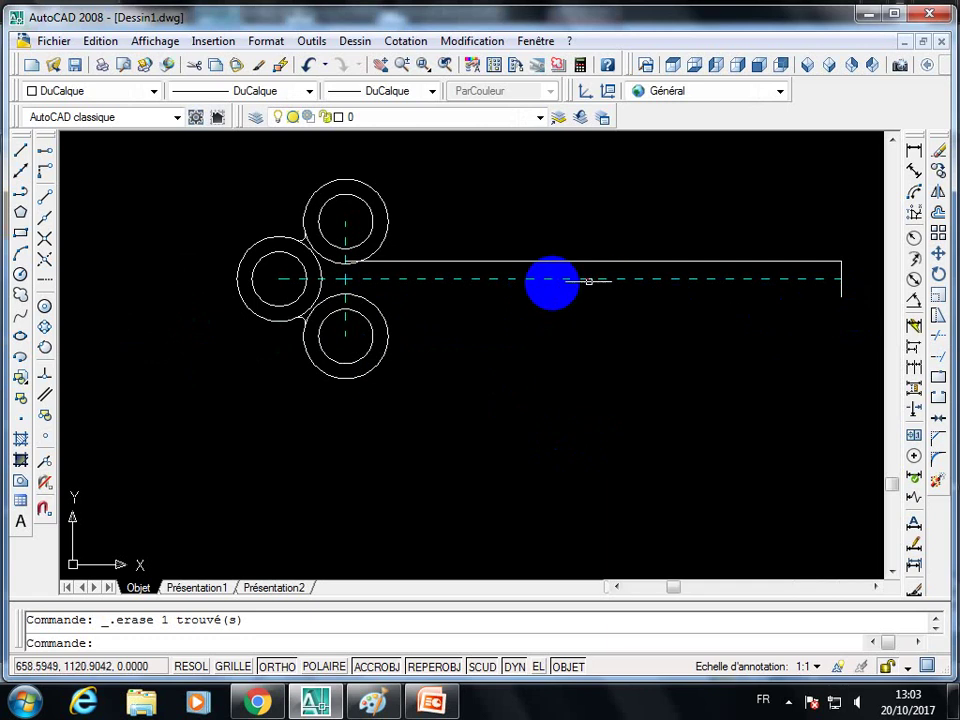
# - Offset the vertical line 17 units to the right
pyautogui.click(22, 160)
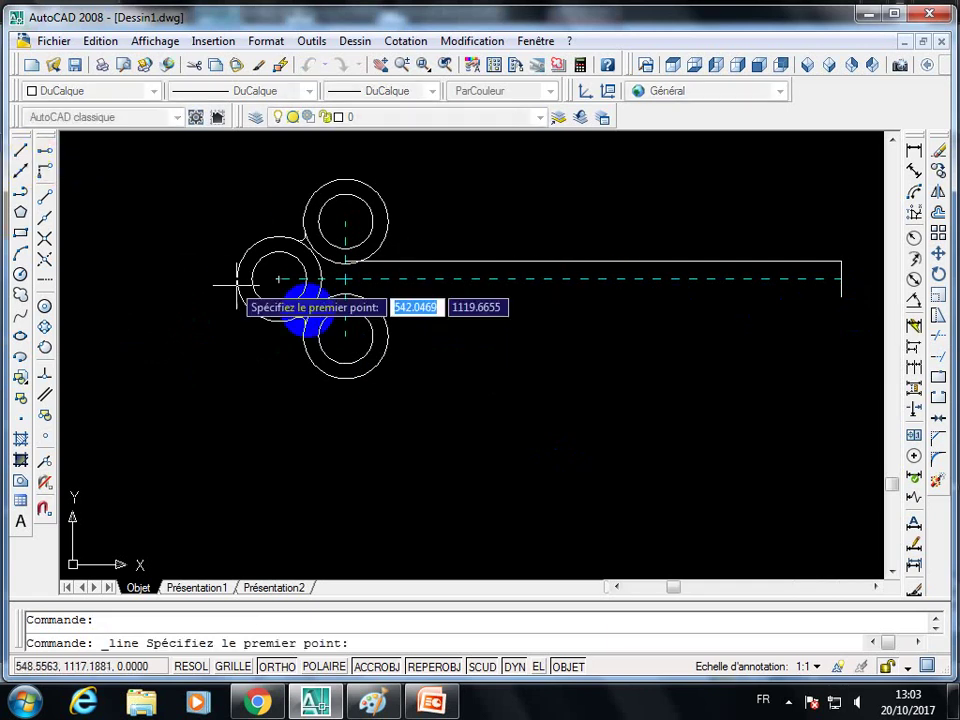
pyautogui.click(360, 261)
pyautogui.scroll(2, 362, 250)
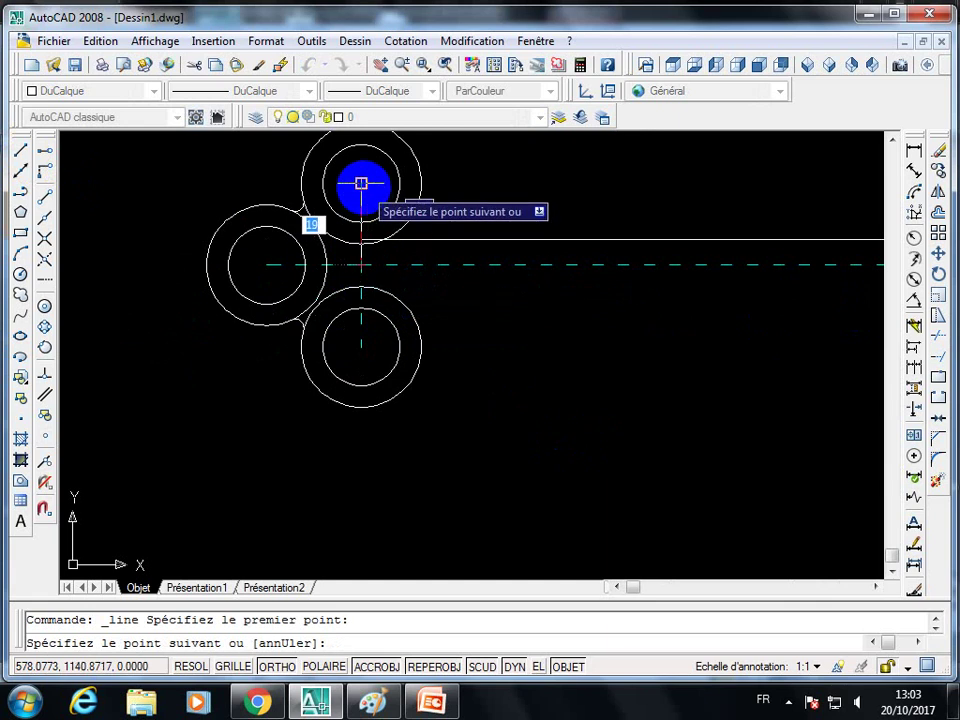
pyautogui.press('Escape')
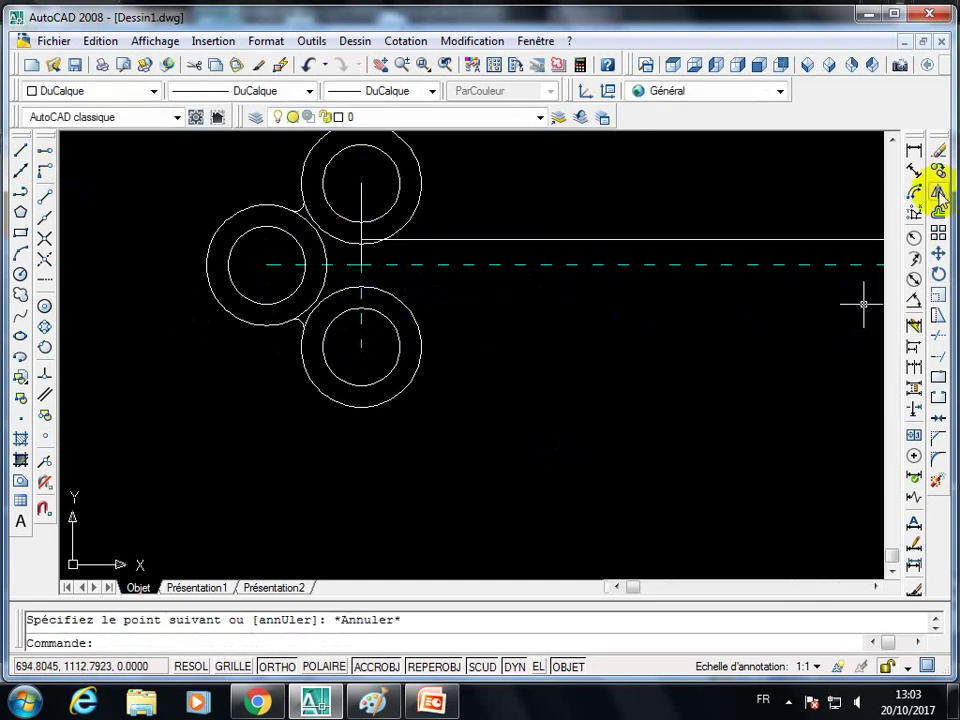
pyautogui.click(938, 214)
pyautogui.write('1')
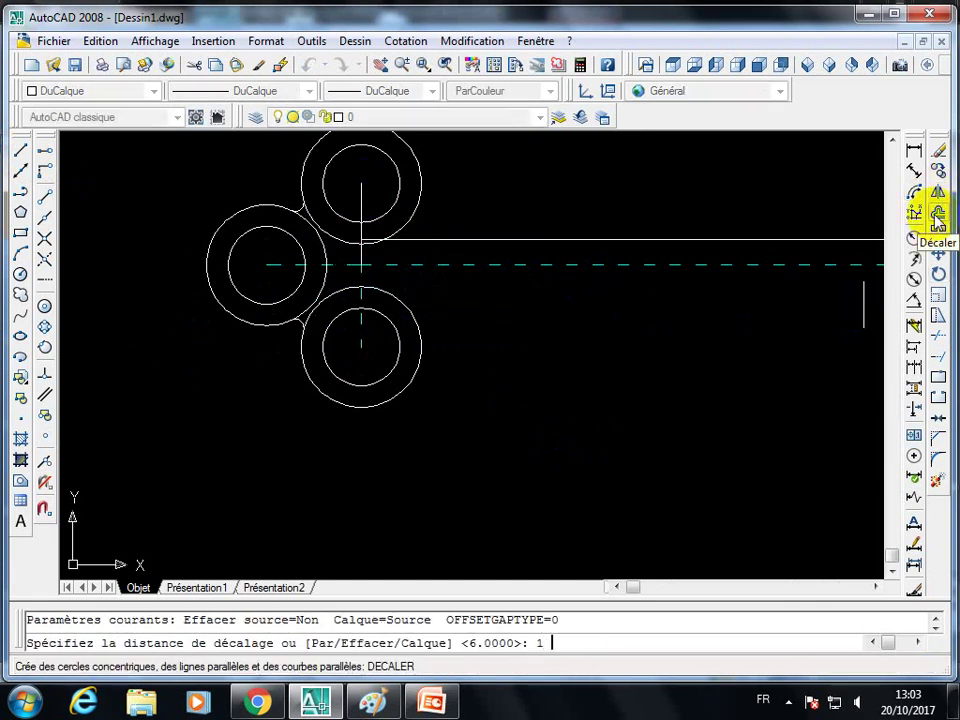
pyautogui.write('7')
pyautogui.press('Return')
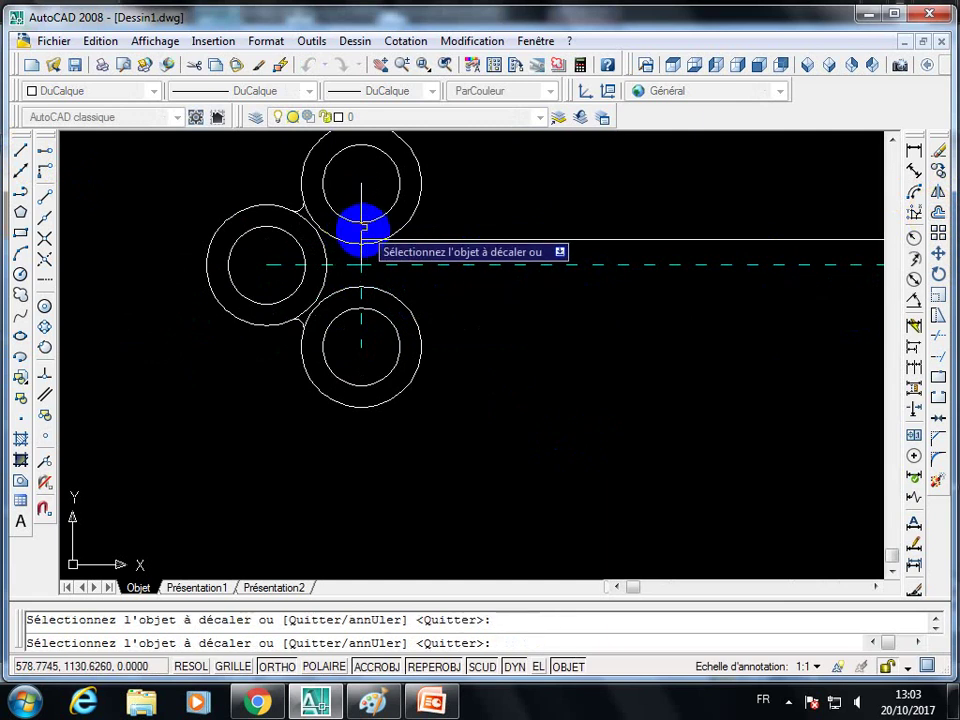
pyautogui.click(362, 228)
pyautogui.click(458, 240)
pyautogui.press('Escape')
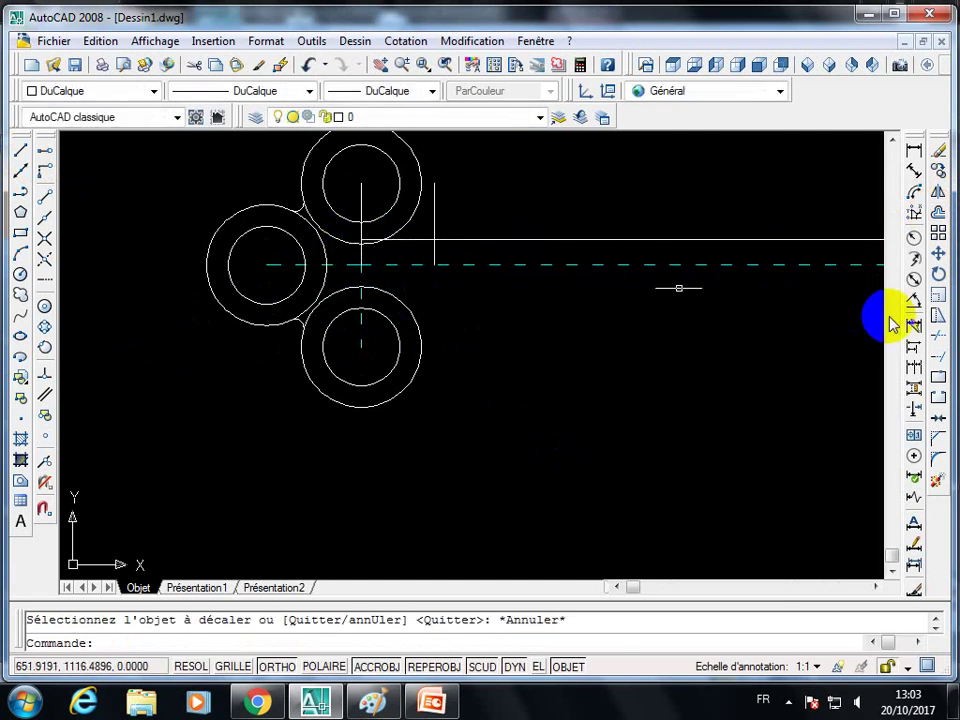
# - Trim the offset line below the shank edge and delete the leftover short segments
pyautogui.click(940, 342)
pyautogui.rightClick(744, 169)
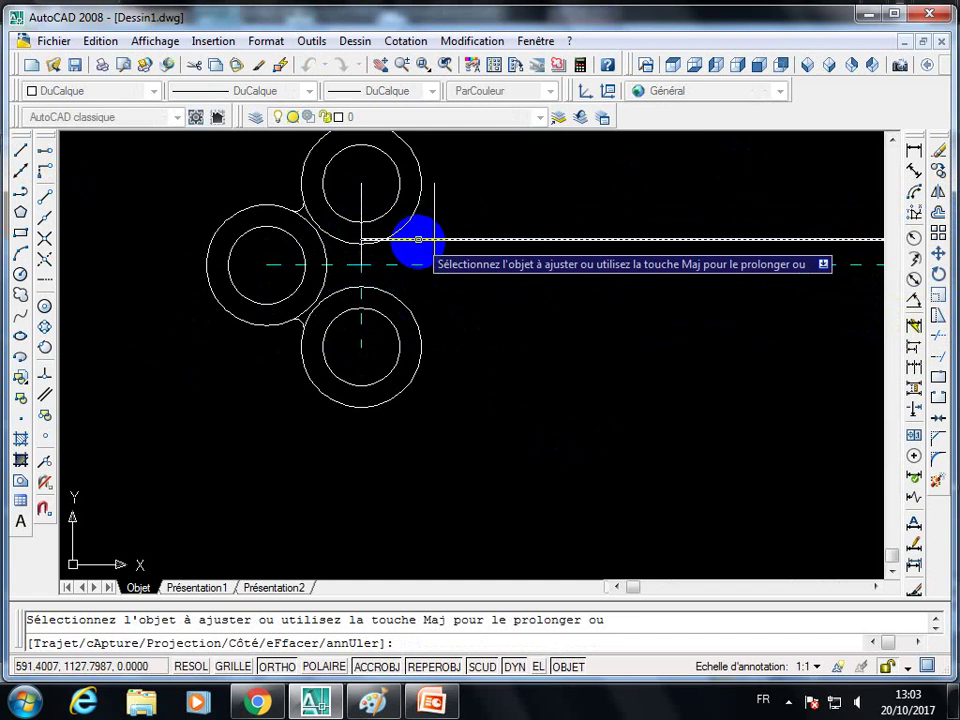
pyautogui.click(434, 255)
pyautogui.press('Escape')
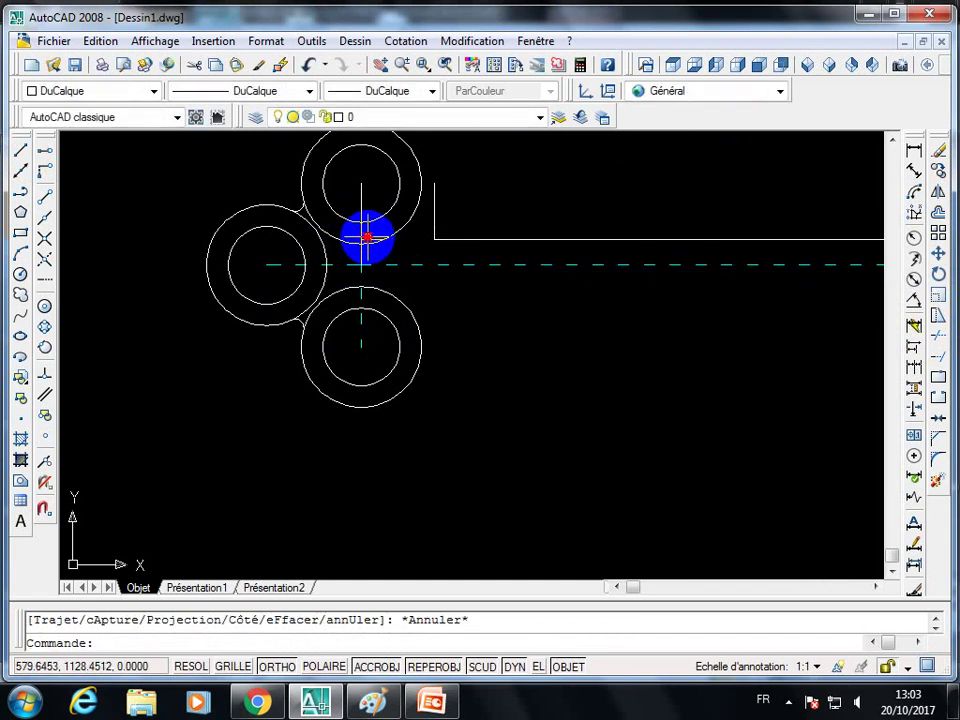
pyautogui.click(372, 238)
pyautogui.press('Delete')
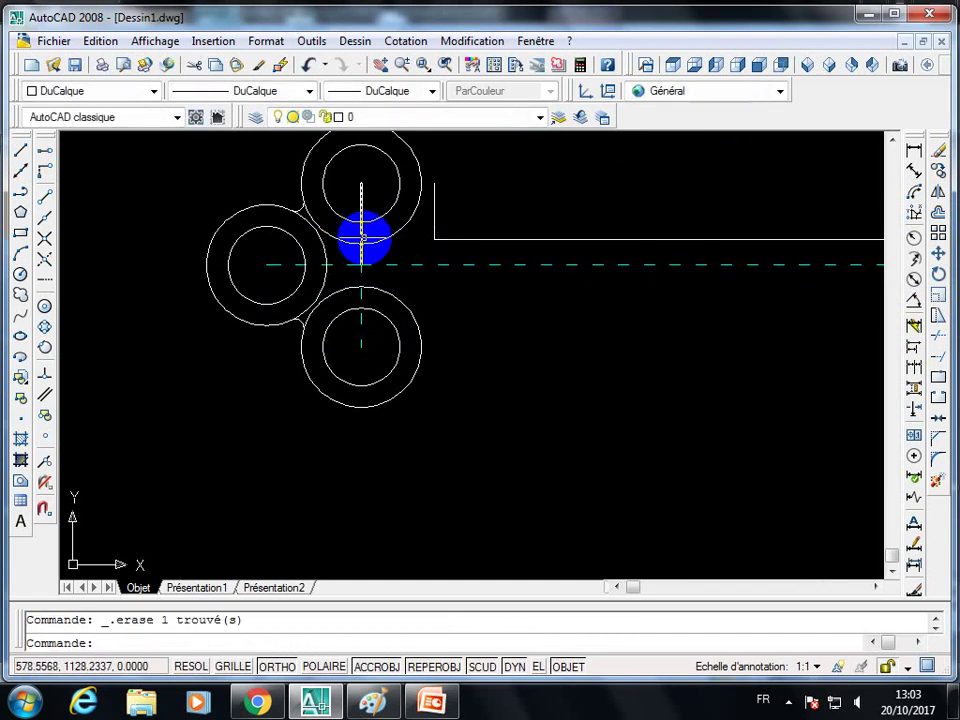
pyautogui.click(362, 238)
pyautogui.click(362, 233)
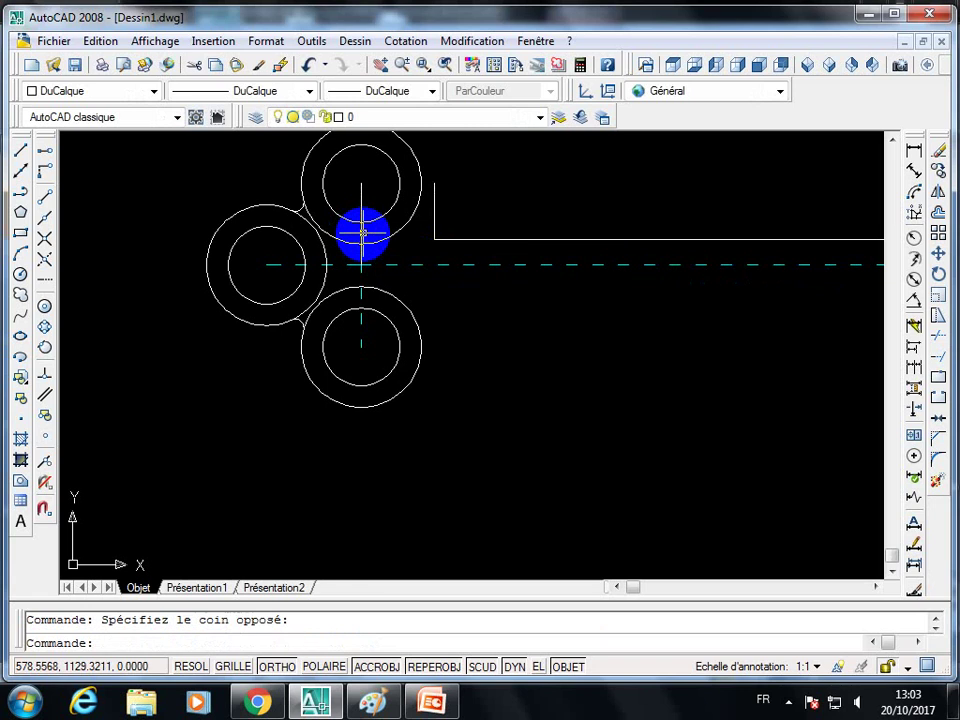
pyautogui.press('Delete')
pyautogui.scroll(1, 420, 265)
pyautogui.scroll(2, 380, 280)
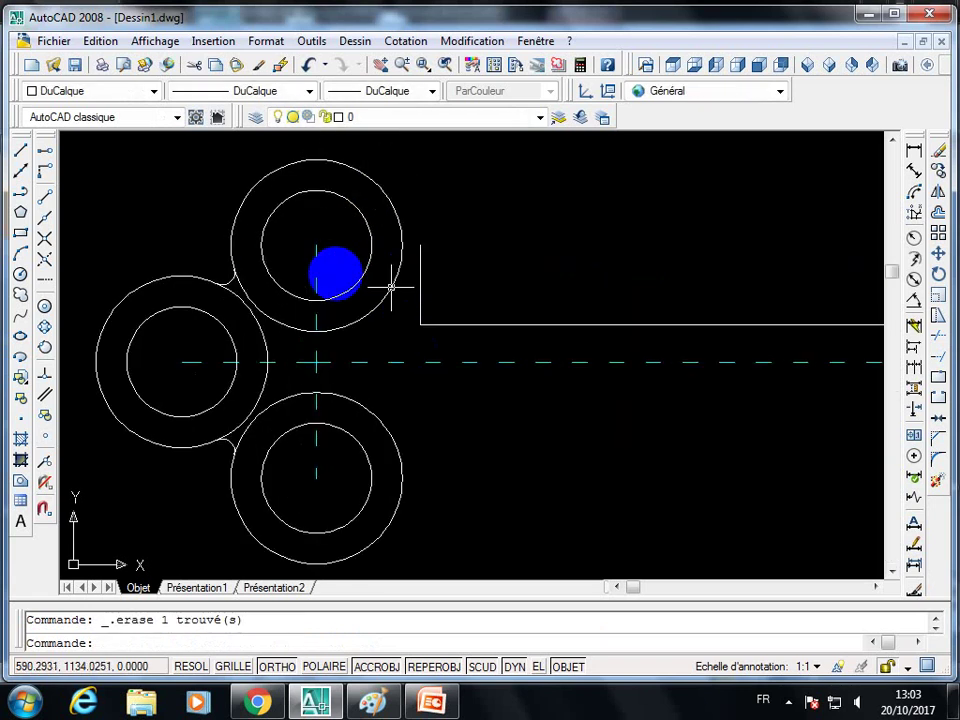
# - Draw a line from the top ring's centre to the step
pyautogui.click(48, 172)
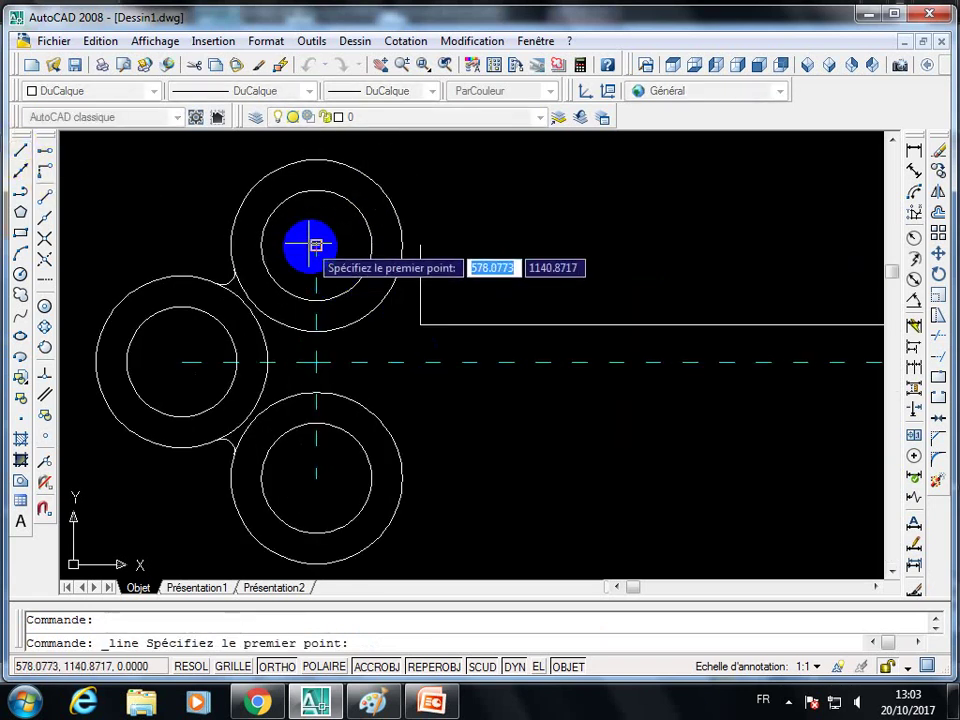
pyautogui.click(316, 245)
pyautogui.press('Escape')
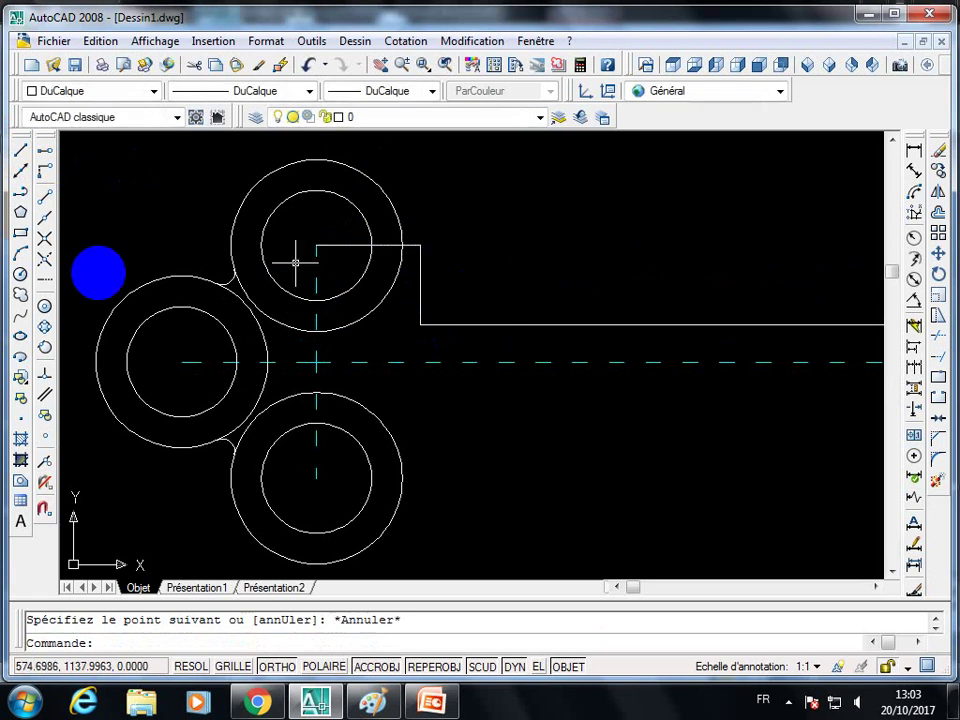
# - Draw a radius-3 circle centred on the corner where the step meets the top ring
pyautogui.click(21, 274)
pyautogui.scroll(5, 402, 269)
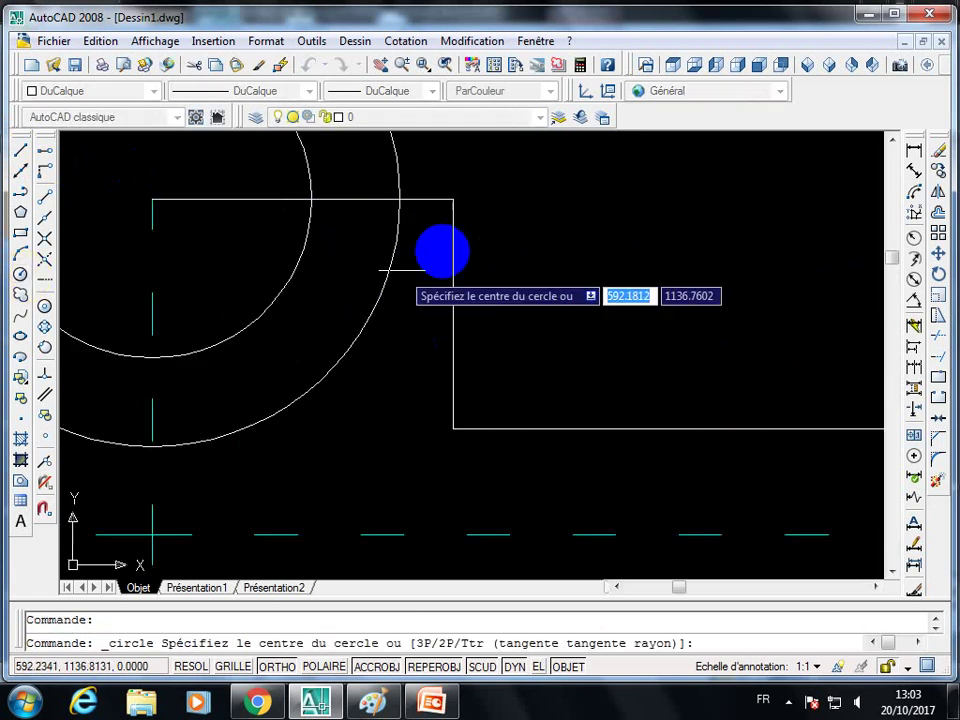
pyautogui.click(452, 199)
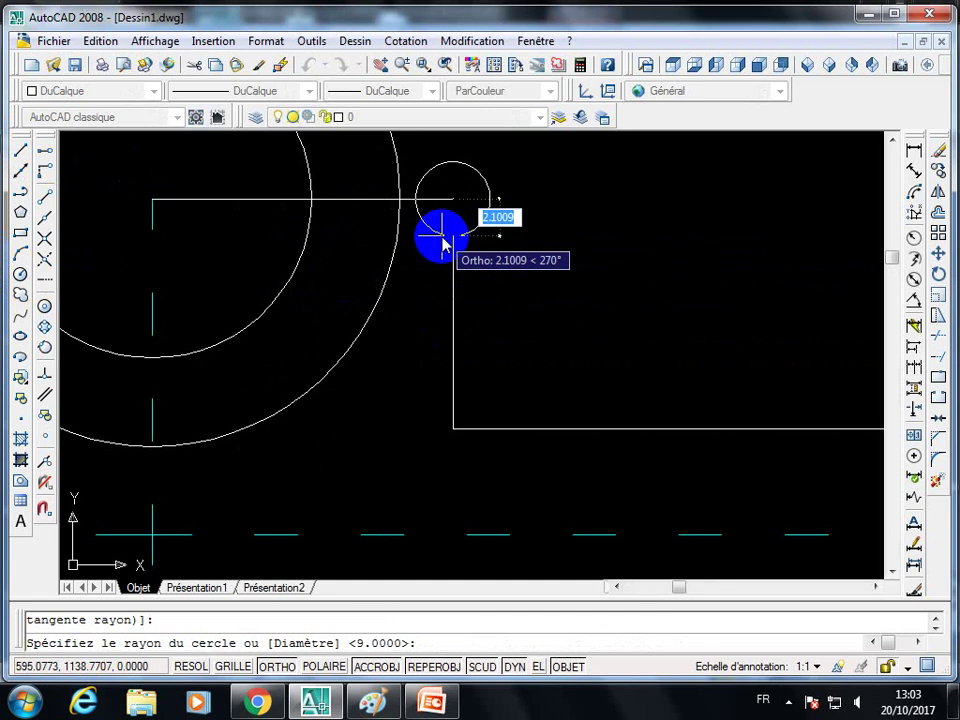
pyautogui.write('3')
pyautogui.press('Return')
pyautogui.moveTo(441, 236); pyautogui.dragTo(690, 449, button='middle')
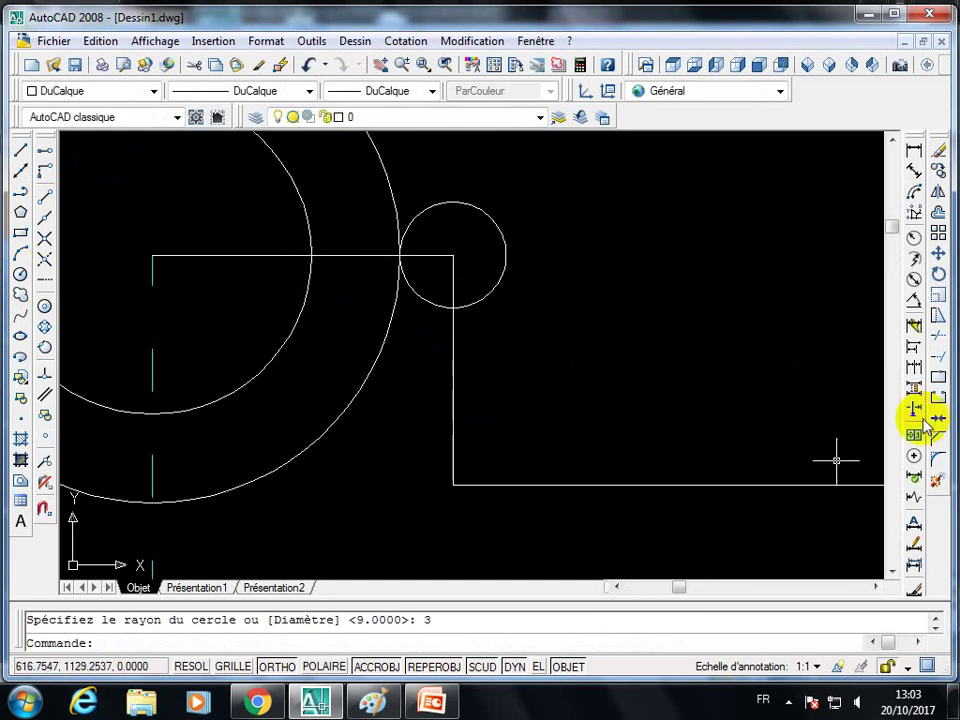
# - Trim the circle's outer part and the short segment, then erase the leftover horizontal line
pyautogui.click(938, 336)
pyautogui.rightClick(797, 283)
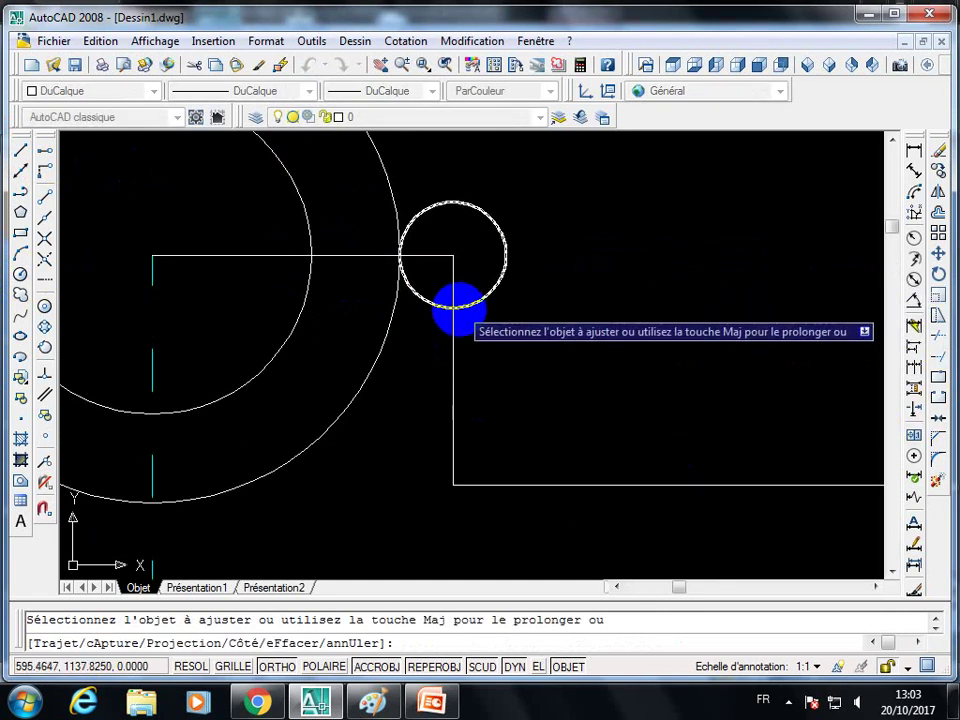
pyautogui.click(456, 302)
pyautogui.click(437, 257)
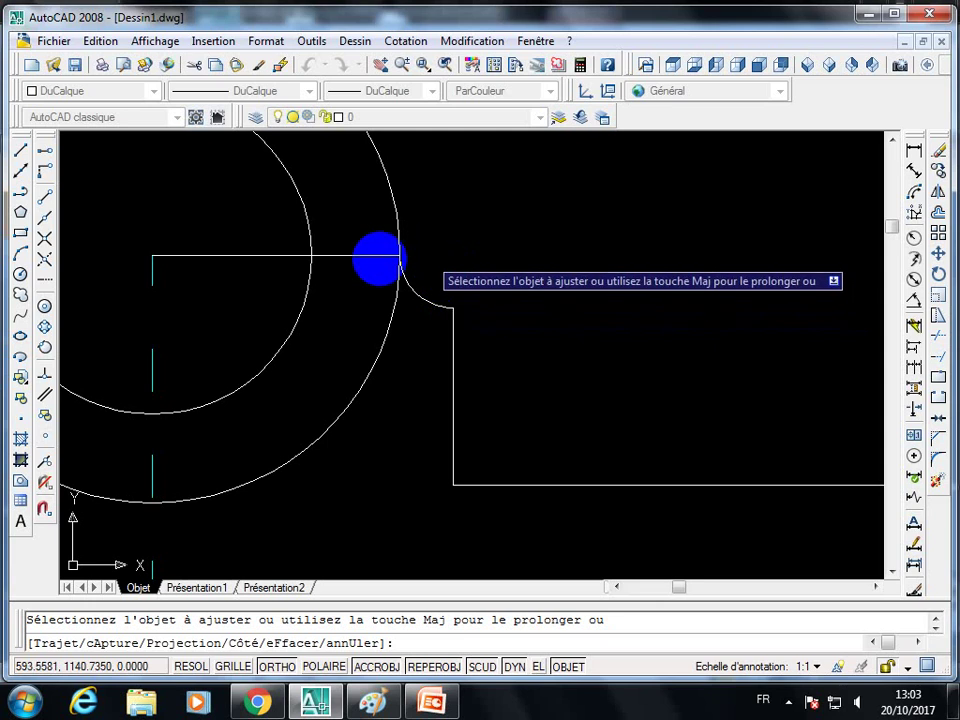
pyautogui.press('Escape')
pyautogui.click(363, 257)
pyautogui.press('Delete')
pyautogui.scroll(-5, 510, 340)
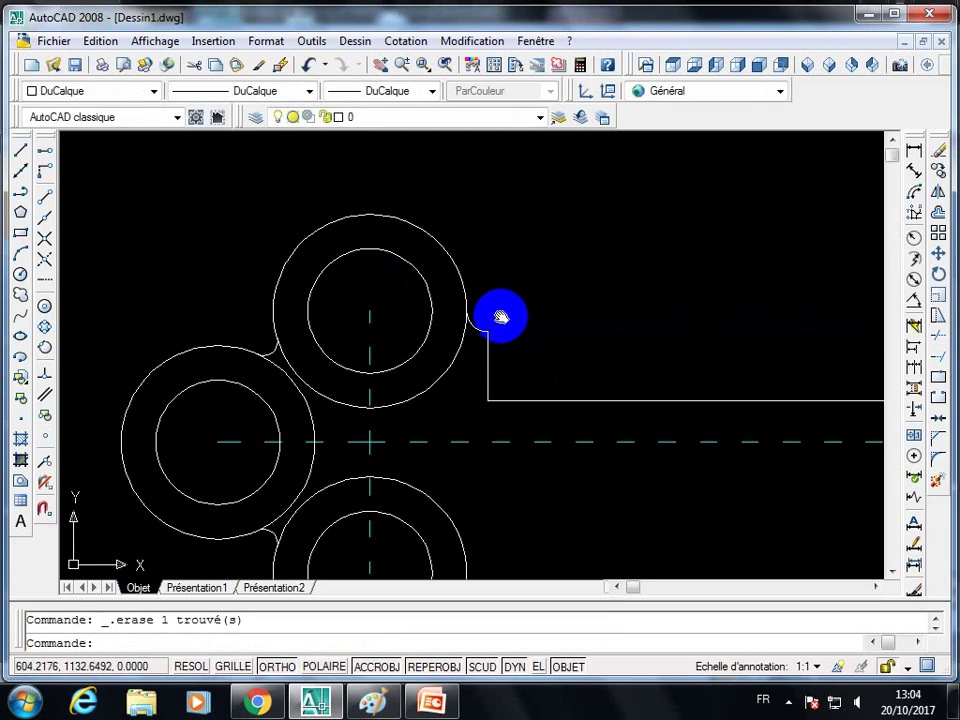
pyautogui.scroll(1, 490, 317)
pyautogui.scroll(-2, 575, 365)
pyautogui.moveTo(664, 411); pyautogui.dragTo(613, 341, button='middle')
pyautogui.scroll(-3, 490, 335)
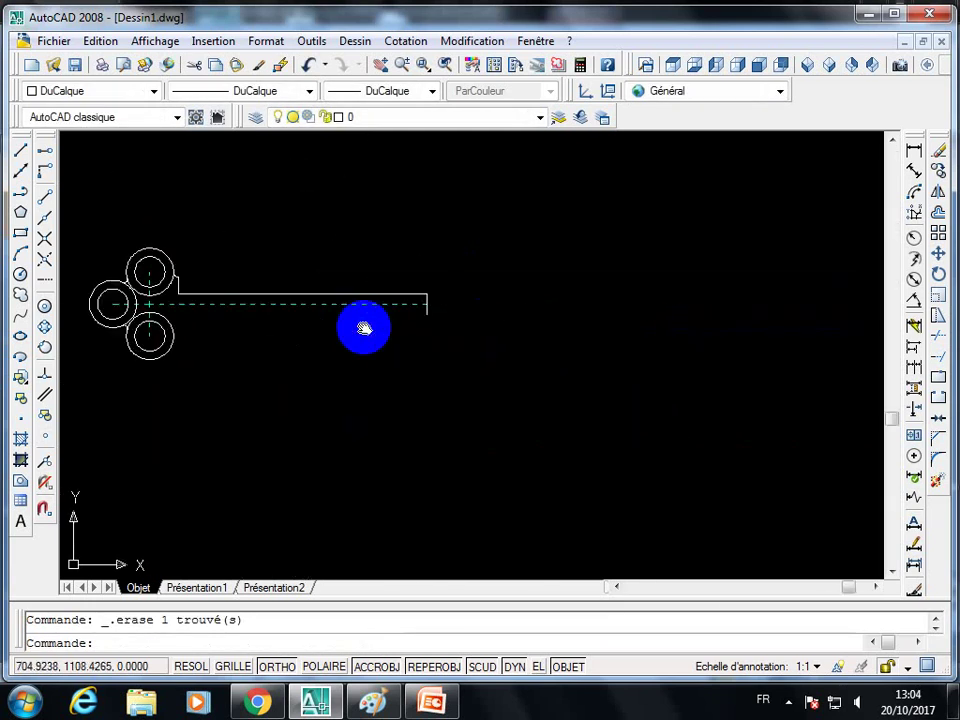
# - Start the bit at the shank's right end with segments 5, 30, 10, 10, 5, 4 and 5
pyautogui.click(20, 160)
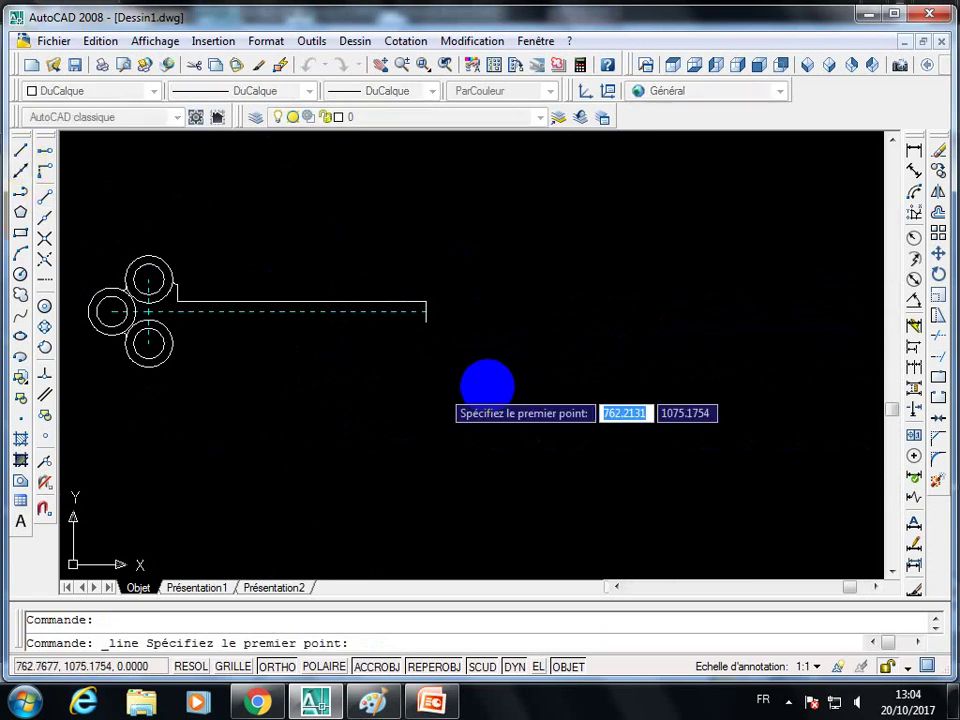
pyautogui.scroll(3, 489, 381)
pyautogui.click(372, 257)
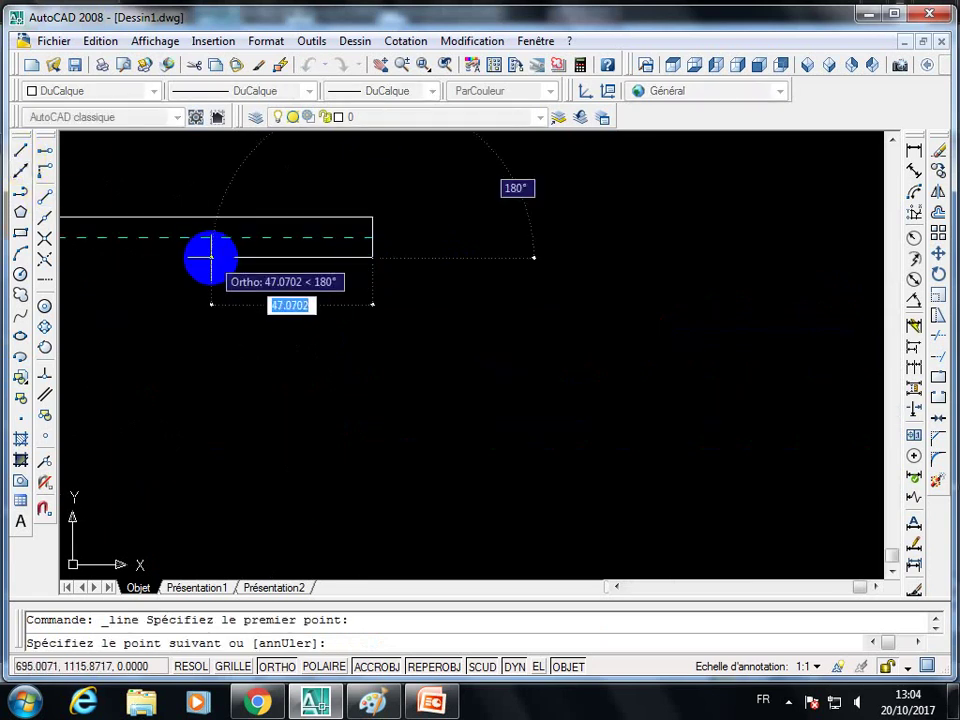
pyautogui.write('5')
pyautogui.press('Return')
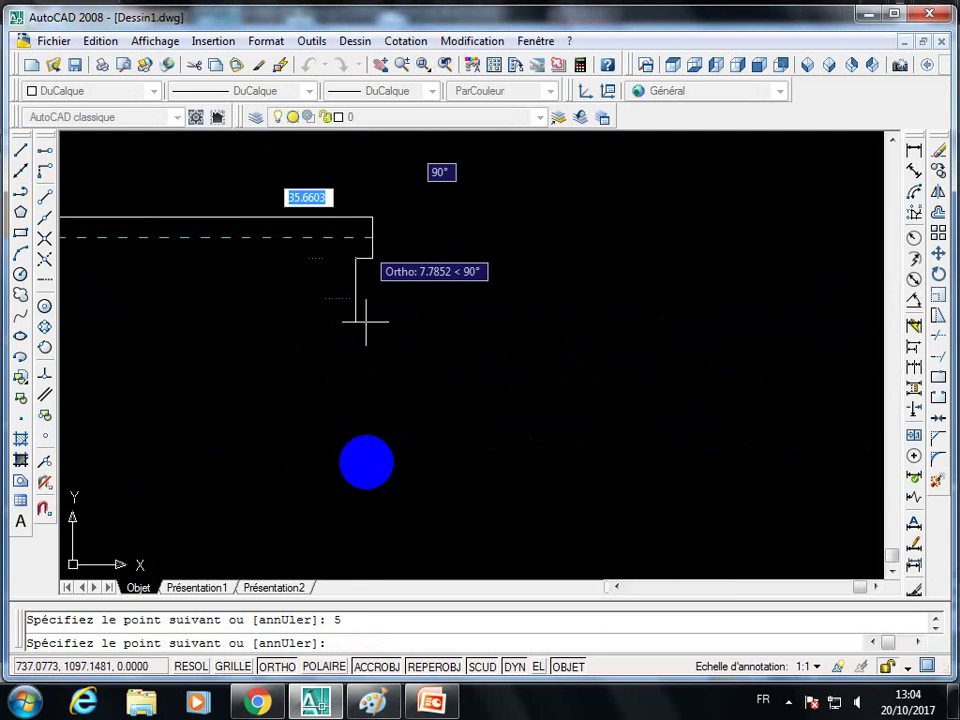
pyautogui.write('30')
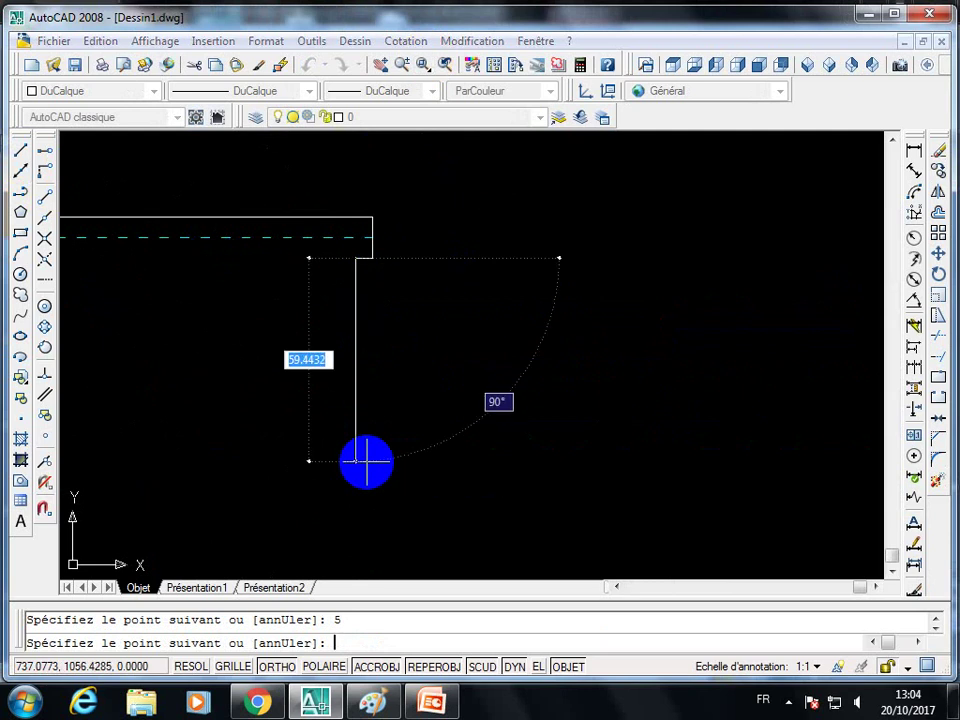
pyautogui.press('Return')
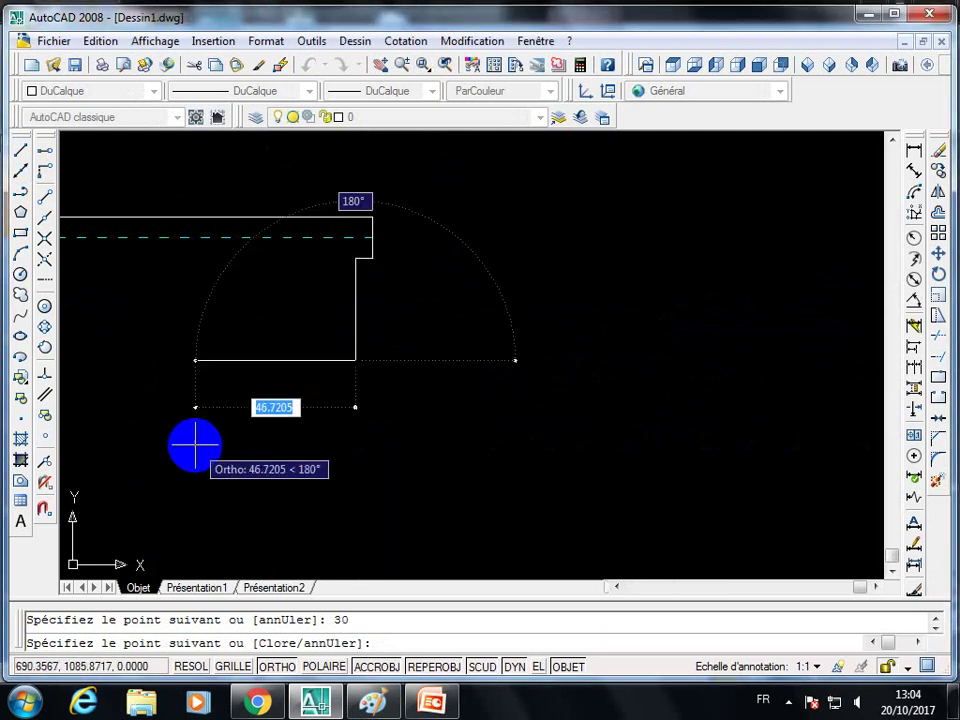
pyautogui.write('10')
pyautogui.press('Return')
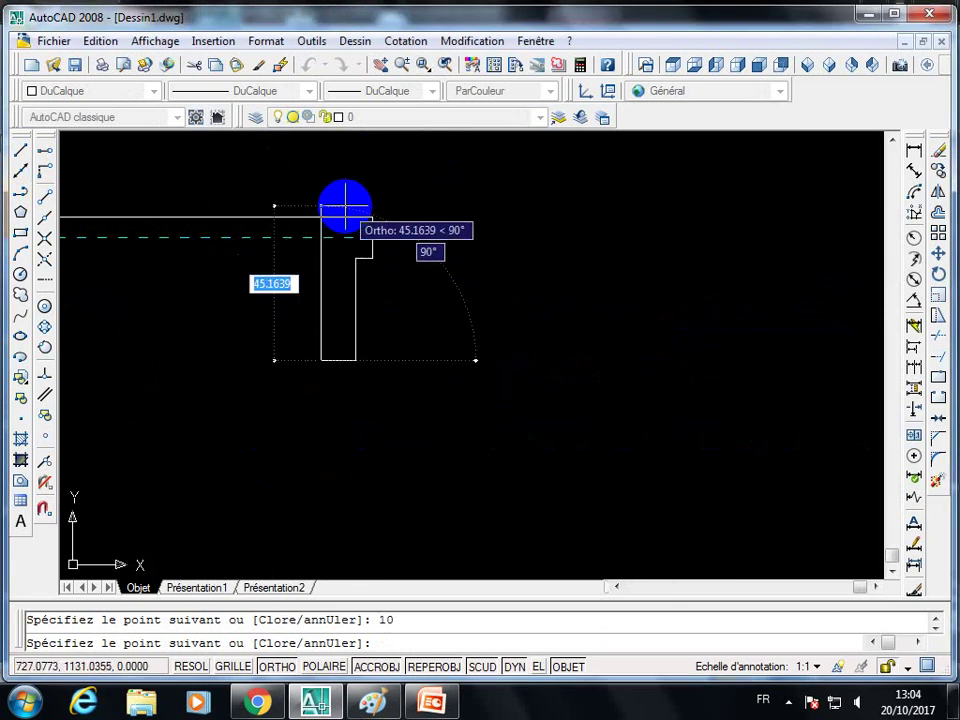
pyautogui.write('10')
pyautogui.press('Return')
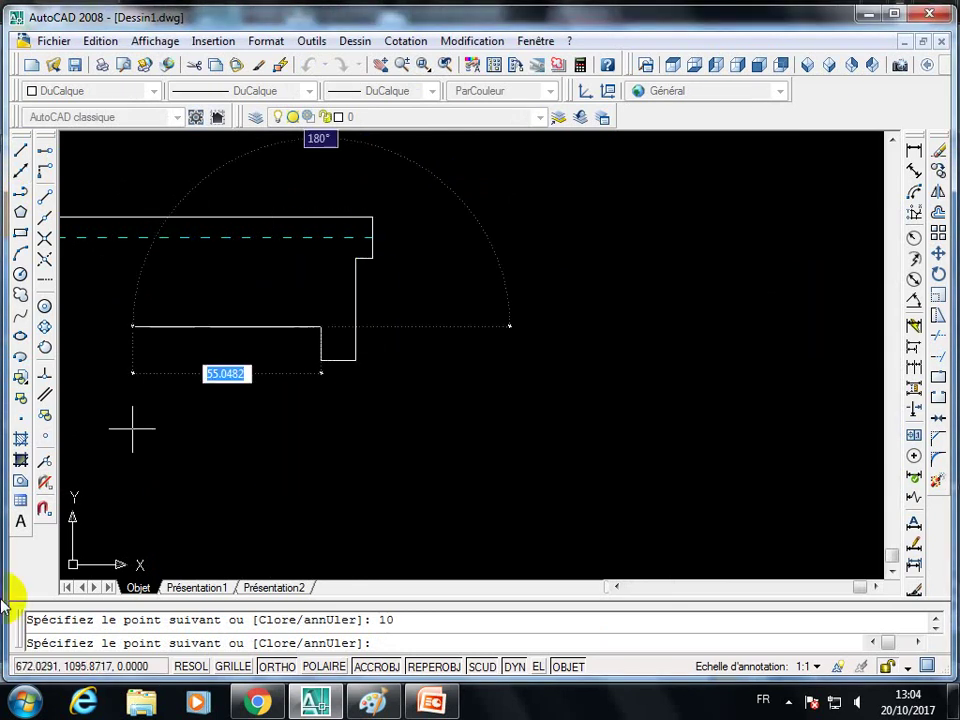
pyautogui.write('5')
pyautogui.press('Return')
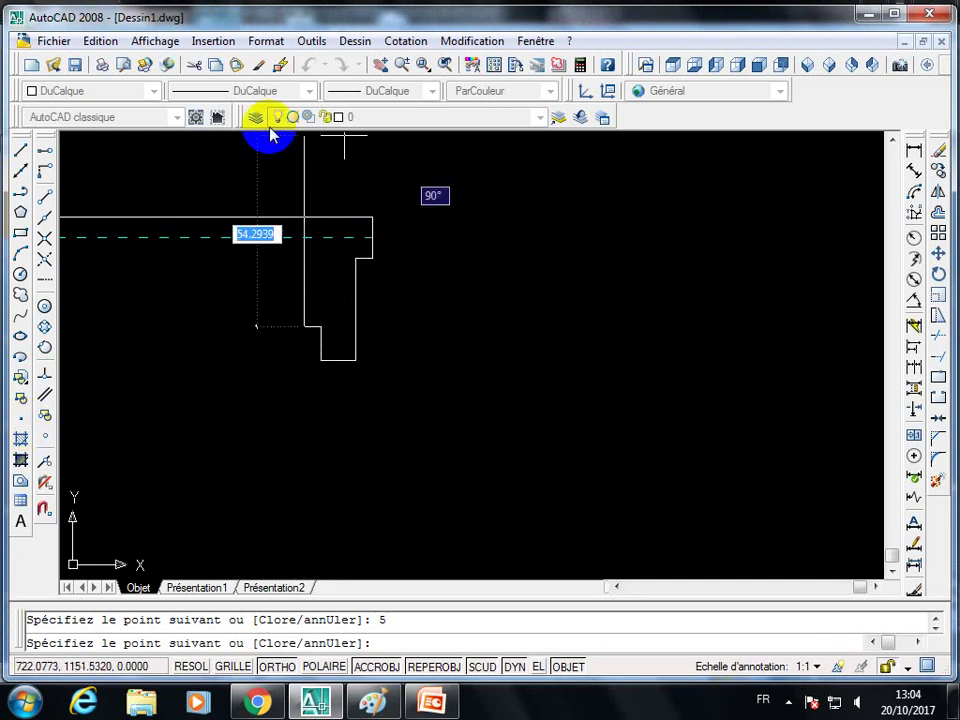
pyautogui.write('4')
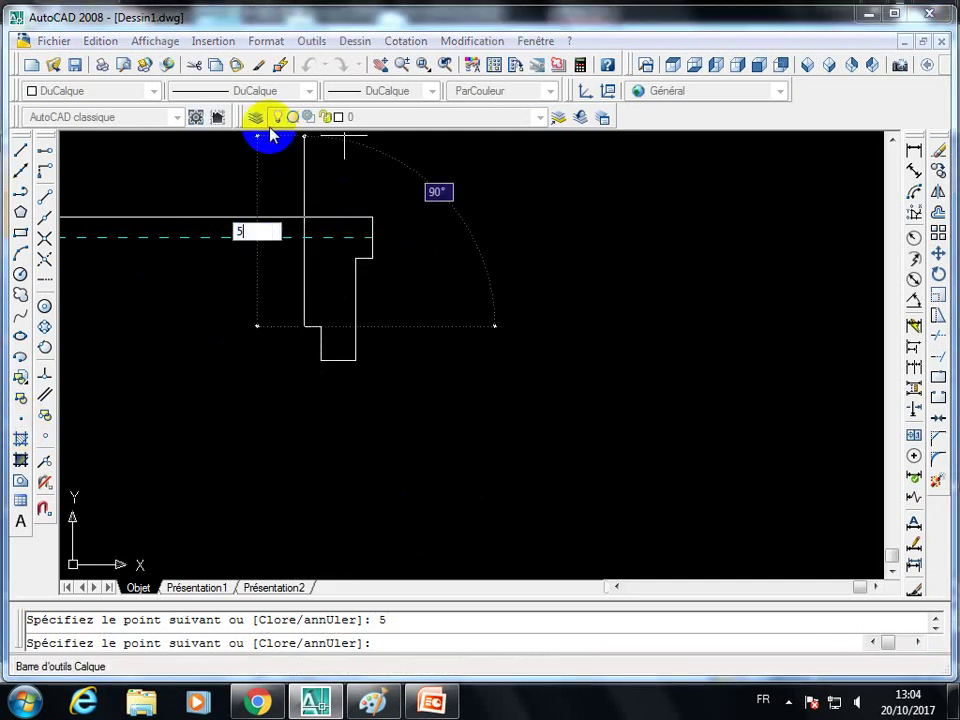
pyautogui.press('Return')
pyautogui.write('5')
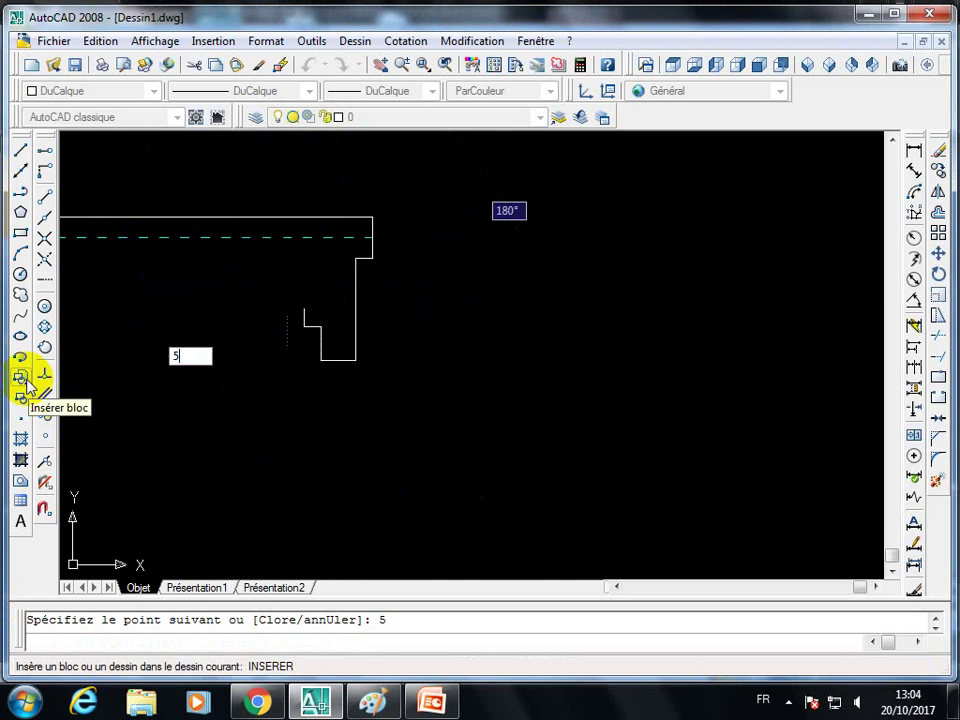
pyautogui.press('Return')
pyautogui.click(265, 145)
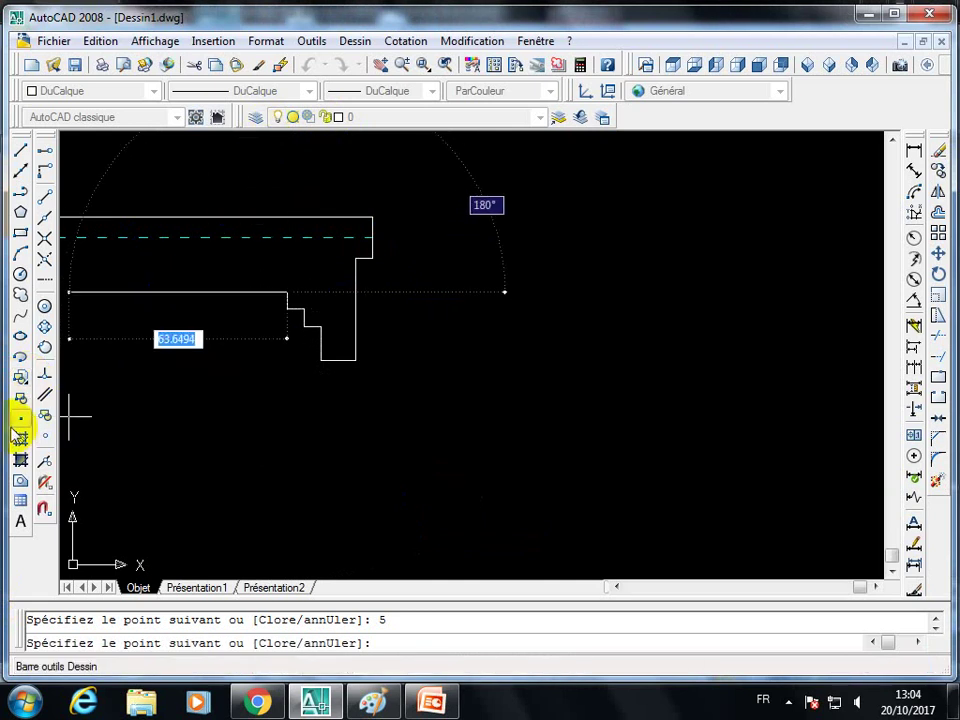
# - Continue the bit outline with segments 5, 10, 5, 10, 10 and a closing 30
pyautogui.write('5')
pyautogui.press('Return')
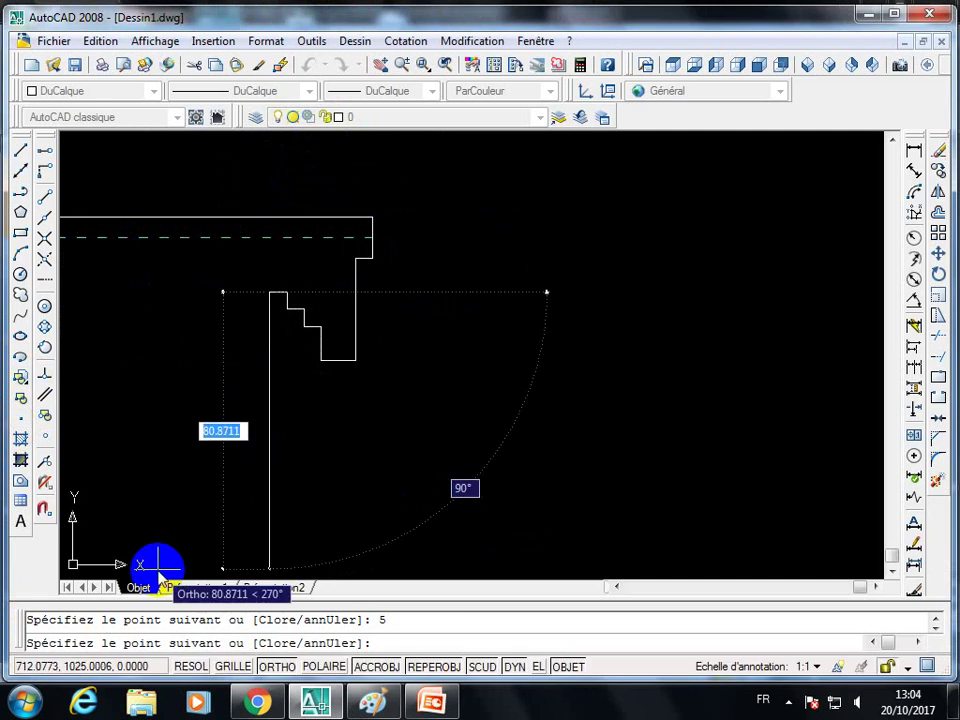
pyautogui.write('10')
pyautogui.press('Return')
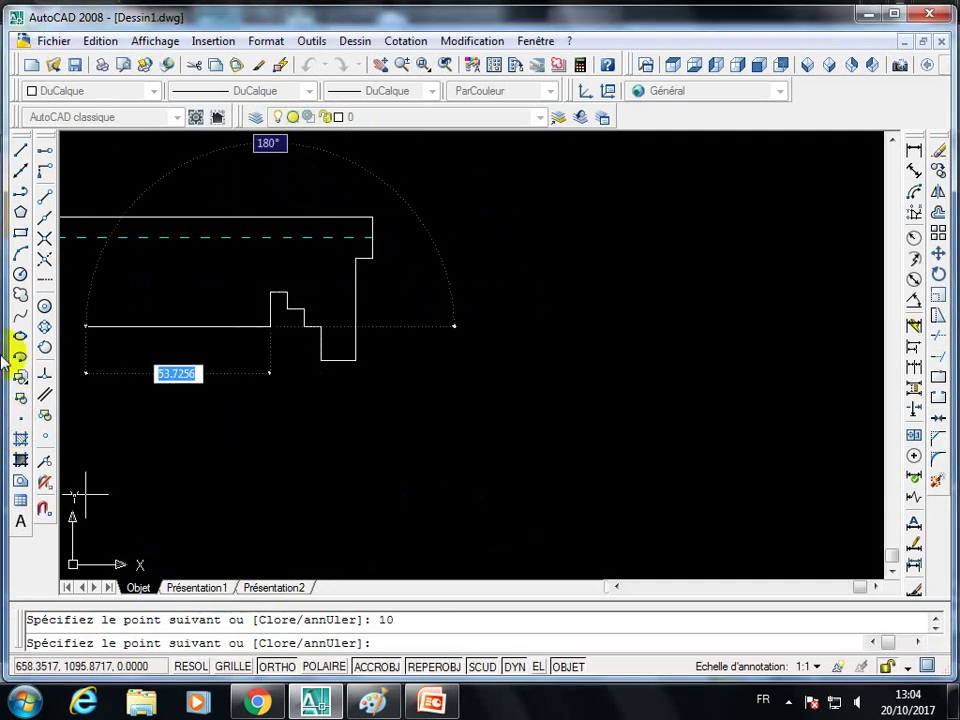
pyautogui.write('5')
pyautogui.press('Return')
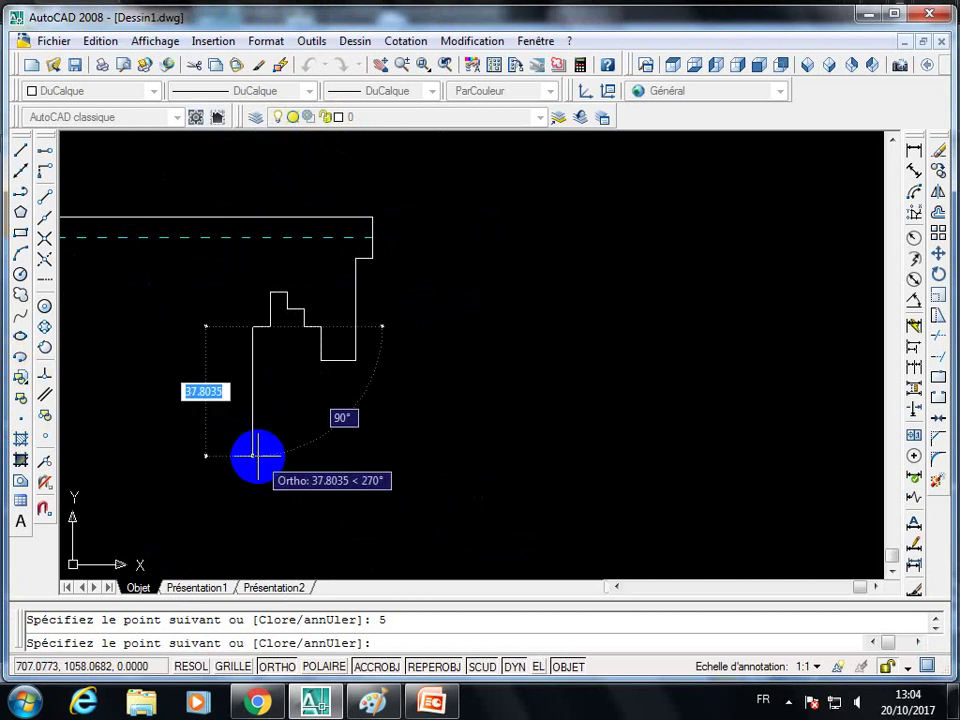
pyautogui.write('10')
pyautogui.press('Return')
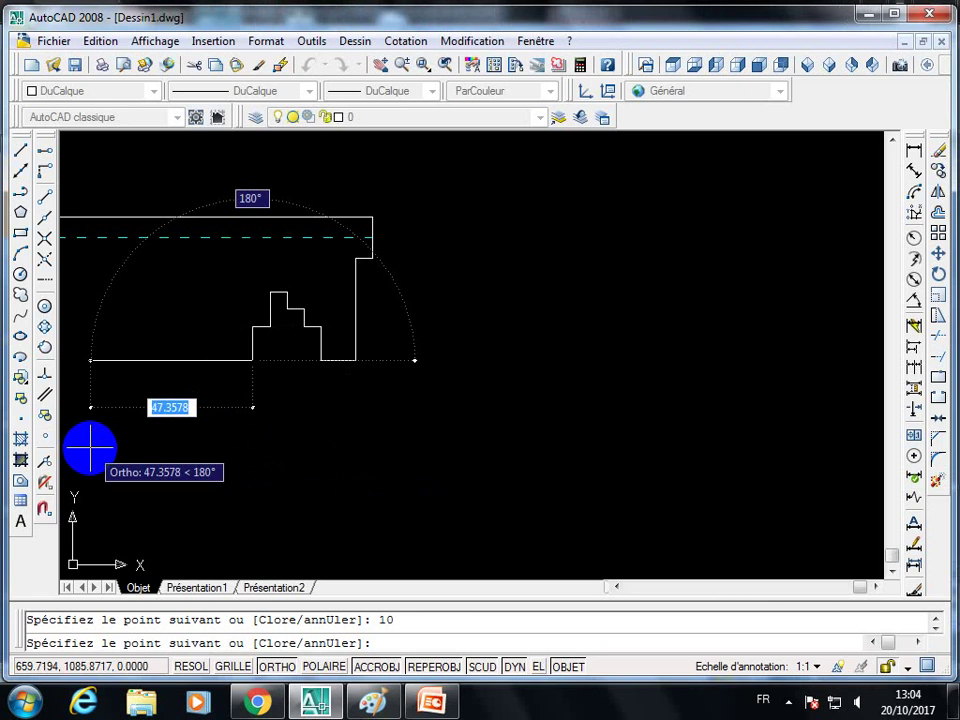
pyautogui.write('10')
pyautogui.press('Return')
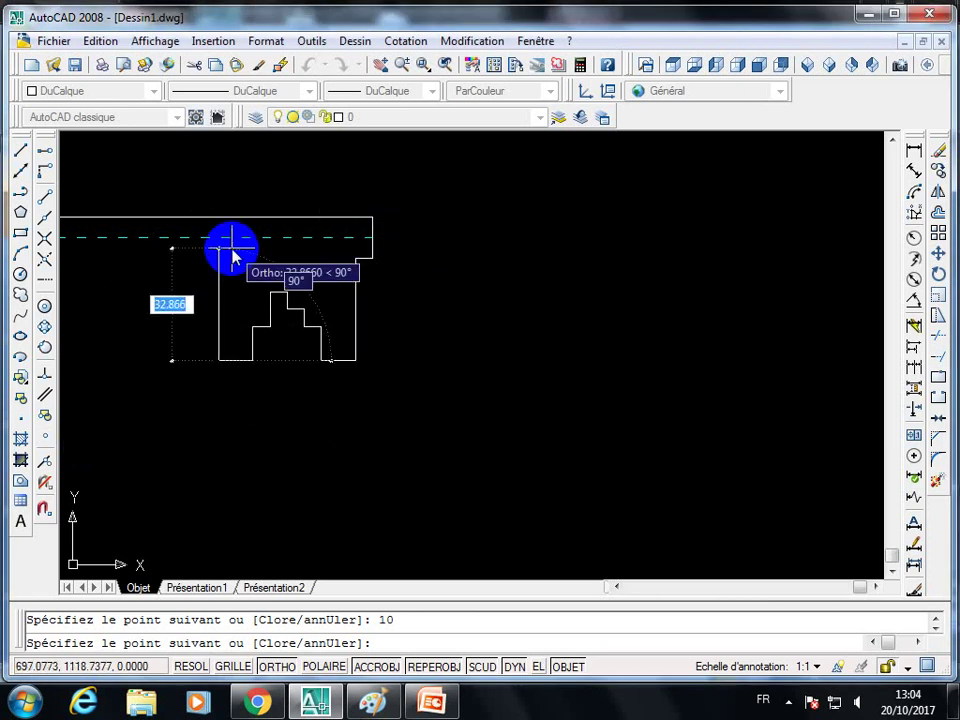
pyautogui.write('30')
pyautogui.press('Return')
pyautogui.press('Return')
pyautogui.moveTo(310, 427); pyautogui.dragTo(660, 427, button='middle')
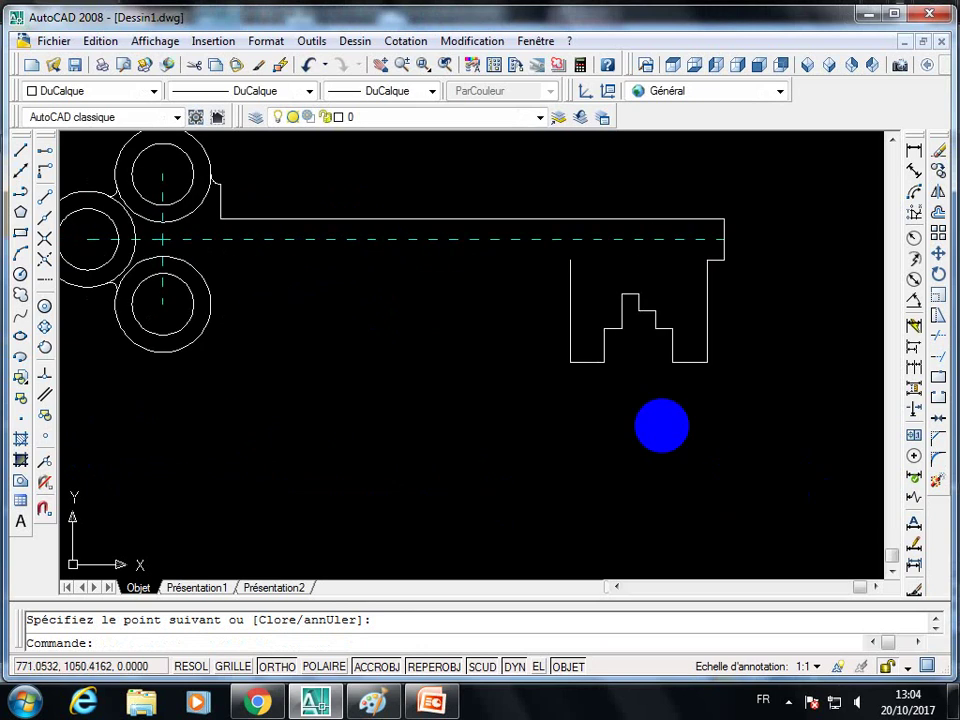
# - Draw the slot outline from the bit's top-left corner with segments 14, 42, 8 and 4
pyautogui.click(20, 151)
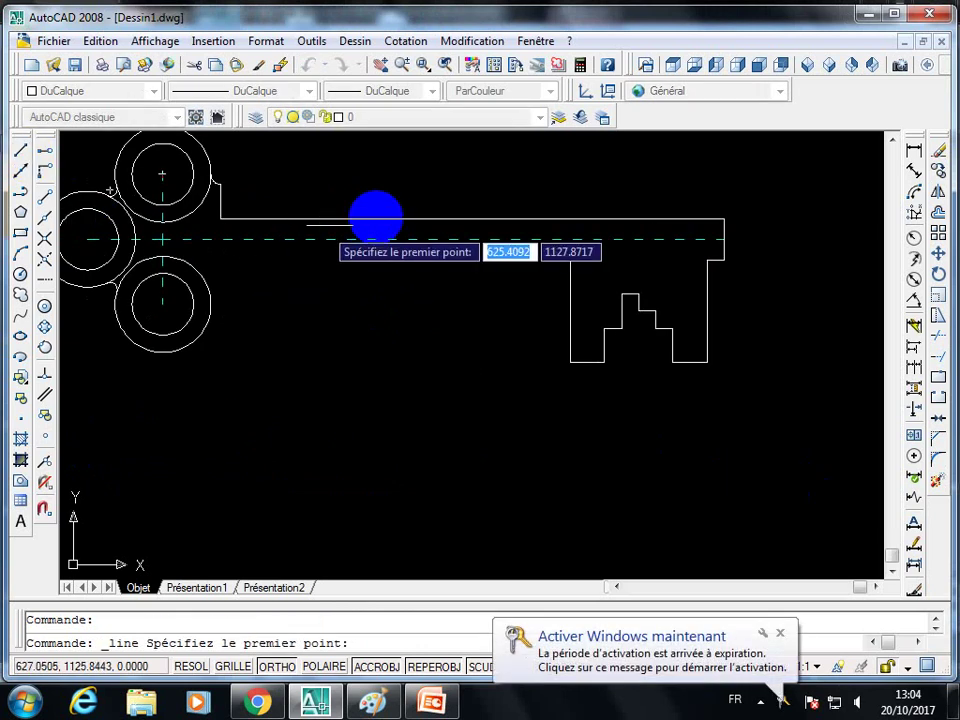
pyautogui.click(569, 260)
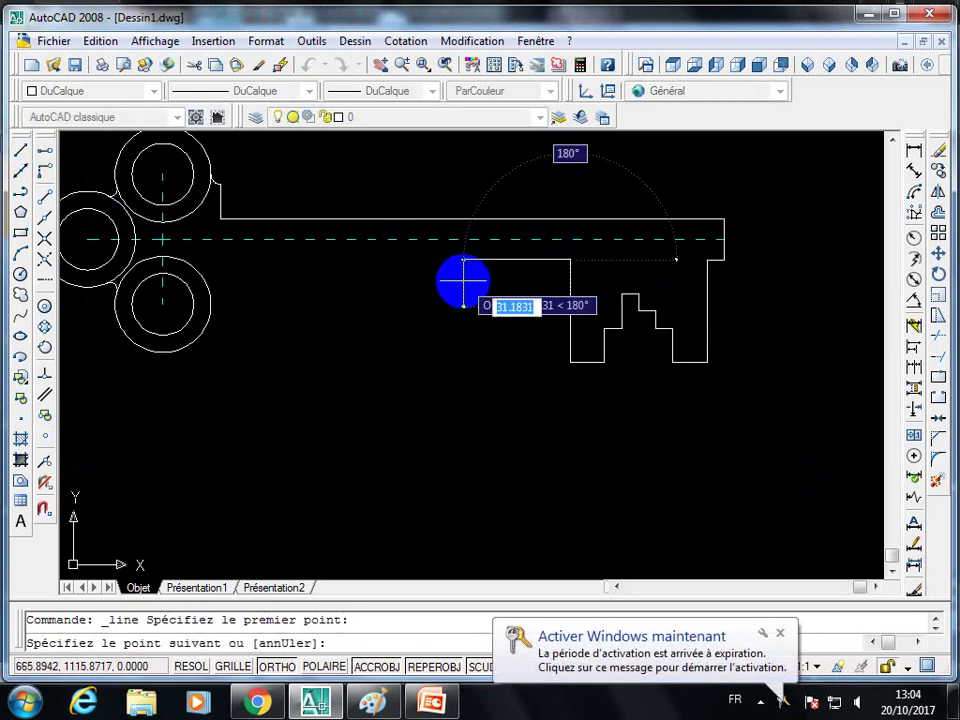
pyautogui.write('14')
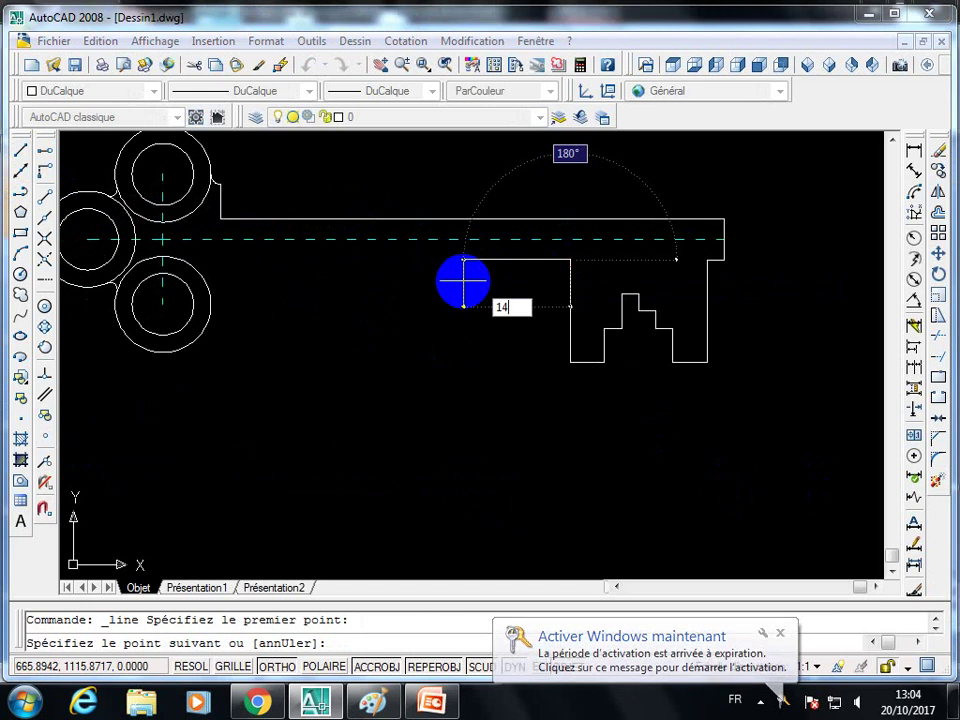
pyautogui.press('Return')
pyautogui.write('42')
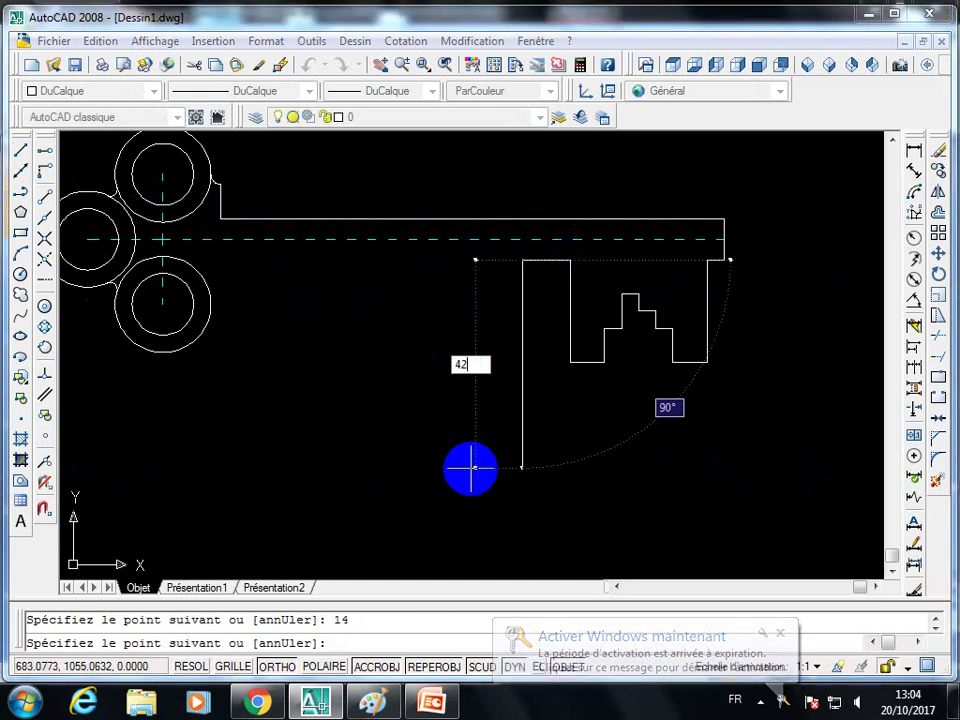
pyautogui.press('Return')
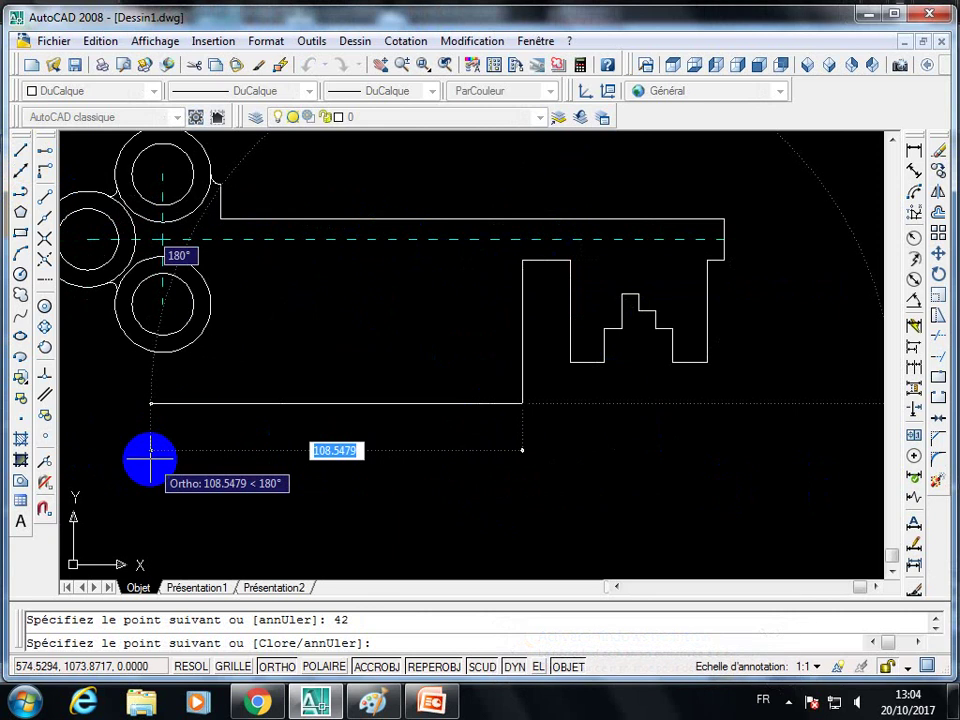
pyautogui.write('8')
pyautogui.press('Return')
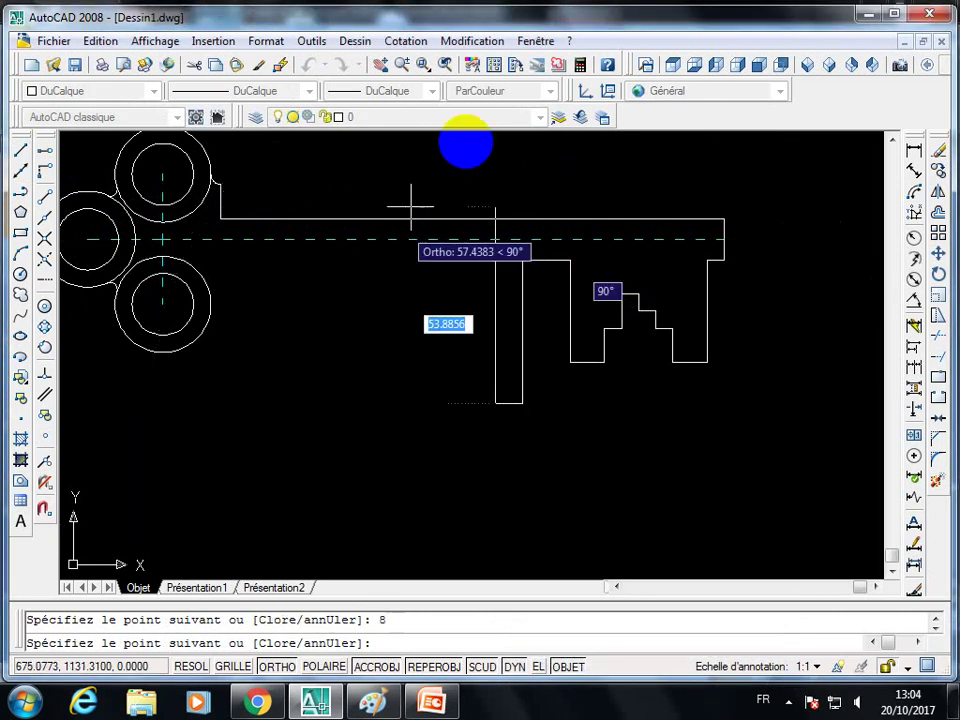
pyautogui.write('4')
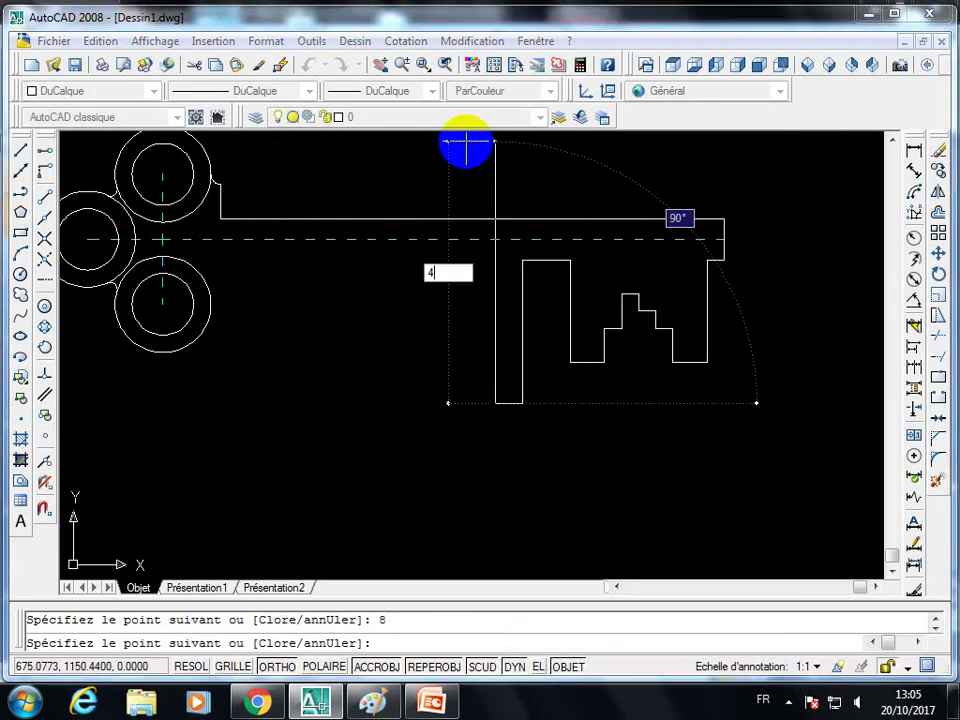
pyautogui.rightClick(466, 143)
pyautogui.moveTo(529, 377); pyautogui.dragTo(528, 432, button='middle')
pyautogui.scroll(2, 530, 415)
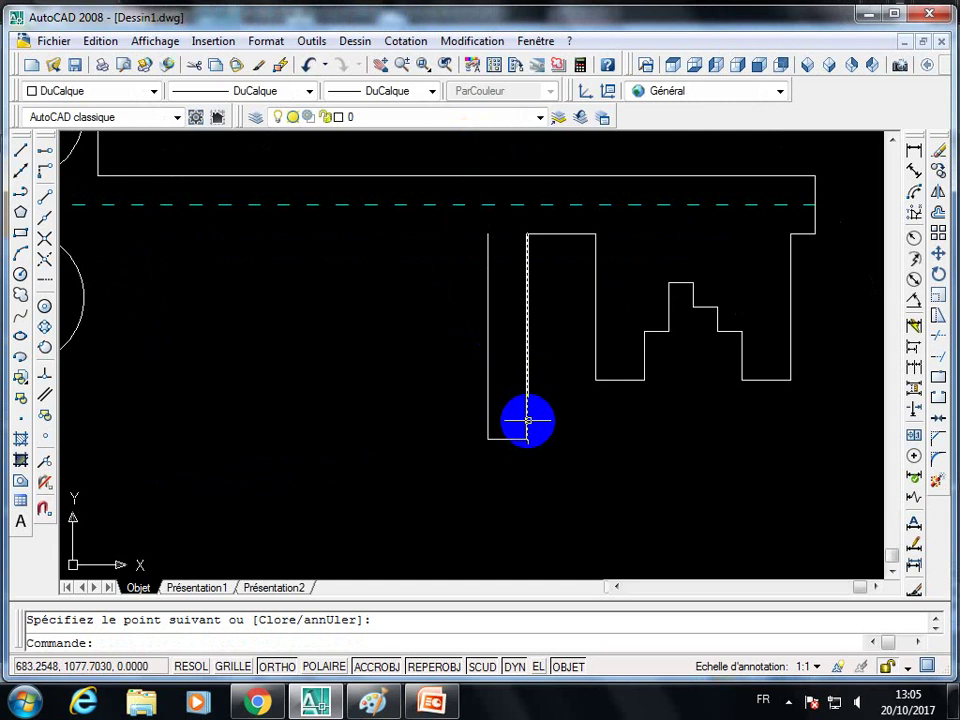
pyautogui.scroll(-2, 537, 432)
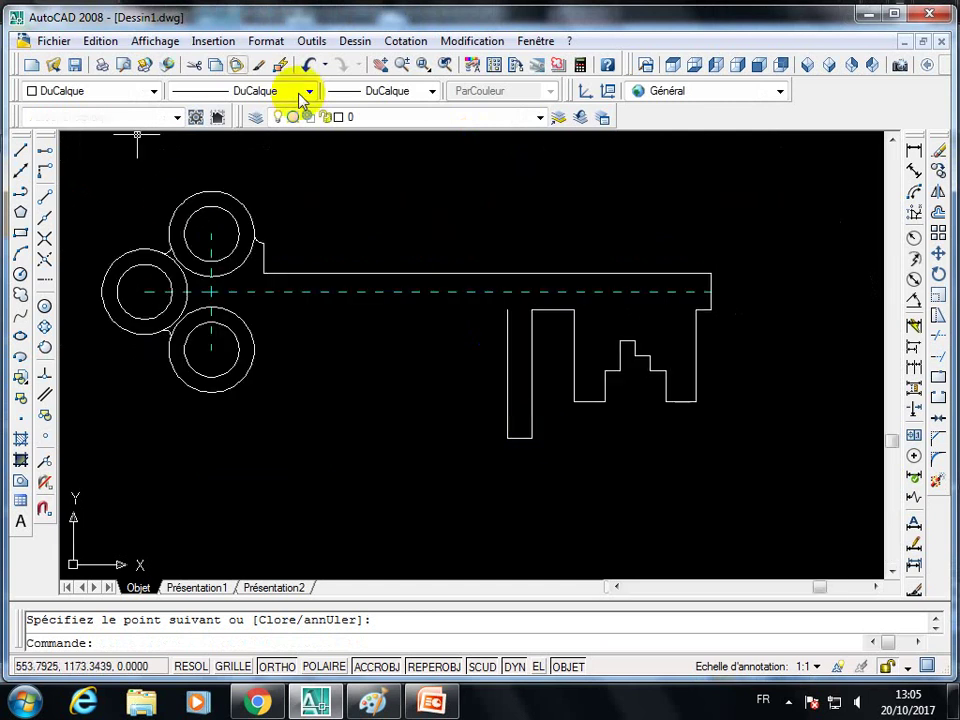
# - Draw a circle tangent to the slot's two sides and bottom using Tan, Tan, Tan
pyautogui.click(355, 41)
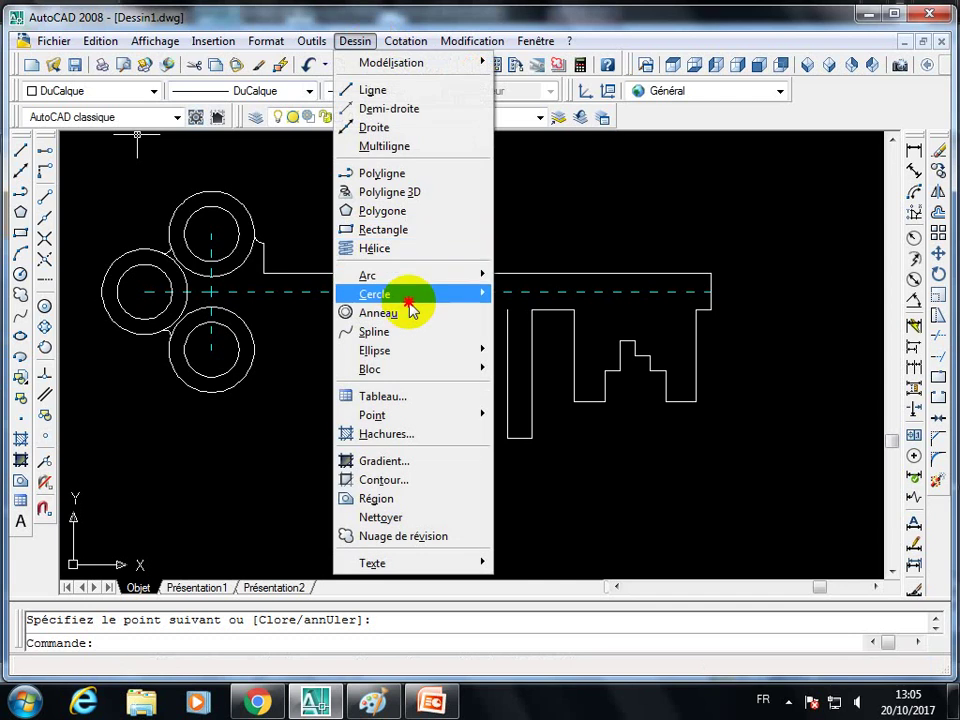
pyautogui.moveTo(375, 294)
pyautogui.click(566, 405)
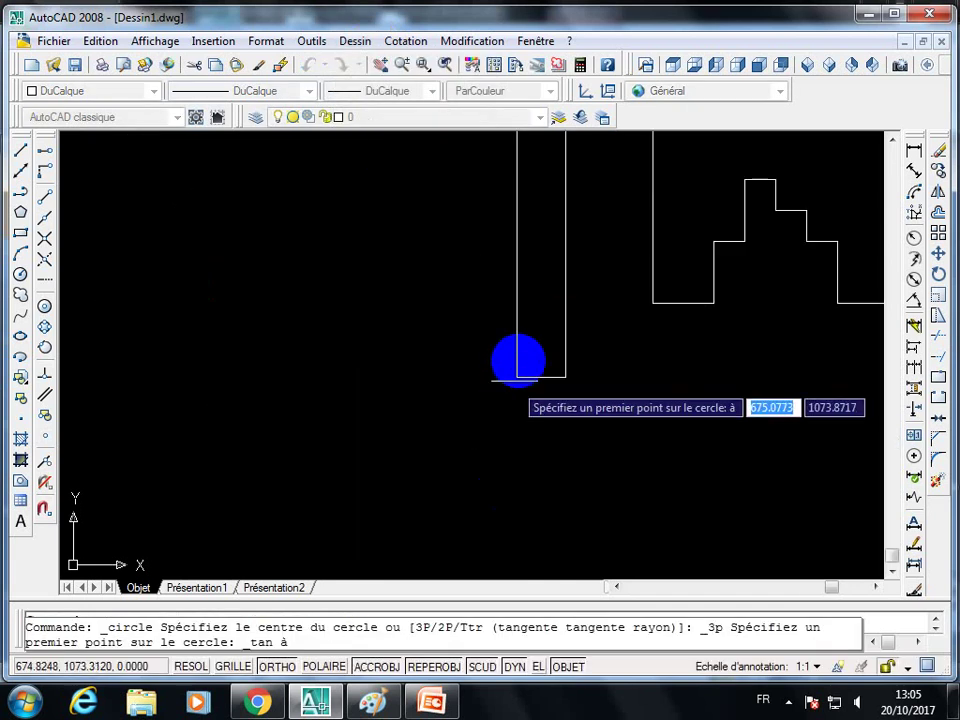
pyautogui.click(516, 355)
pyautogui.click(541, 376)
pyautogui.click(563, 358)
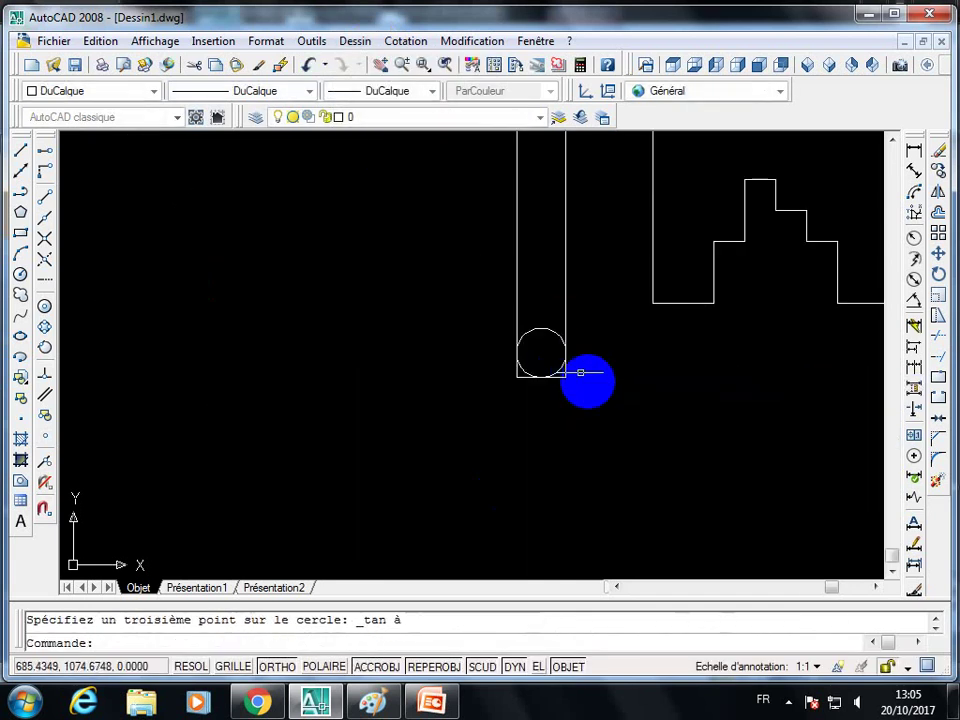
# - Erase the slot's flat bottom line and start trimming with all objects as cutting edges
pyautogui.click(933, 343)
pyautogui.scroll(5, 628, 380)
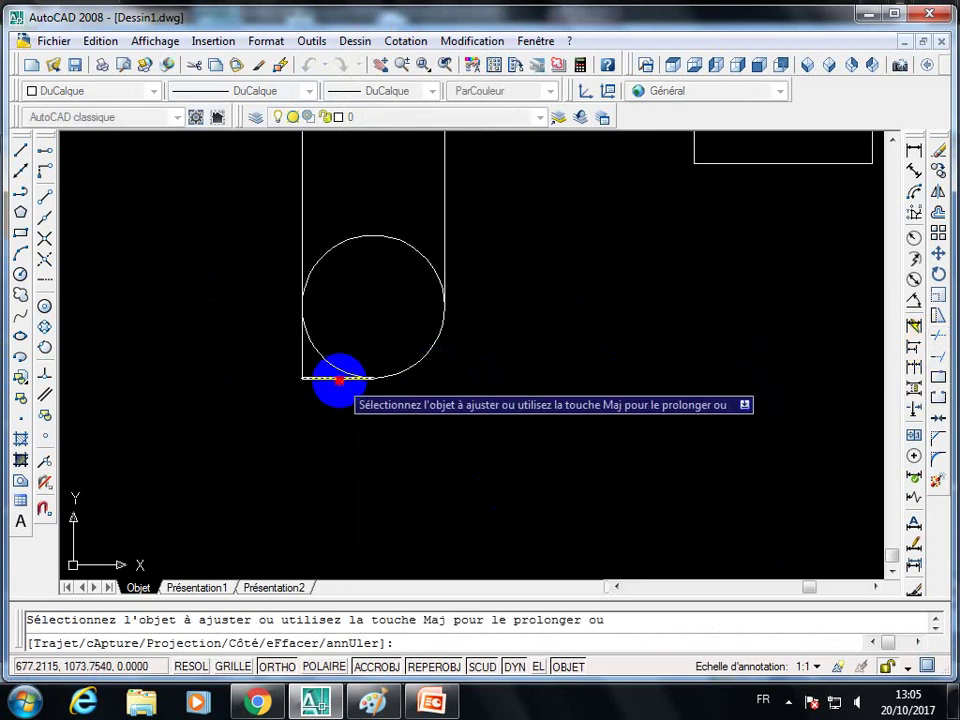
pyautogui.press('Escape')
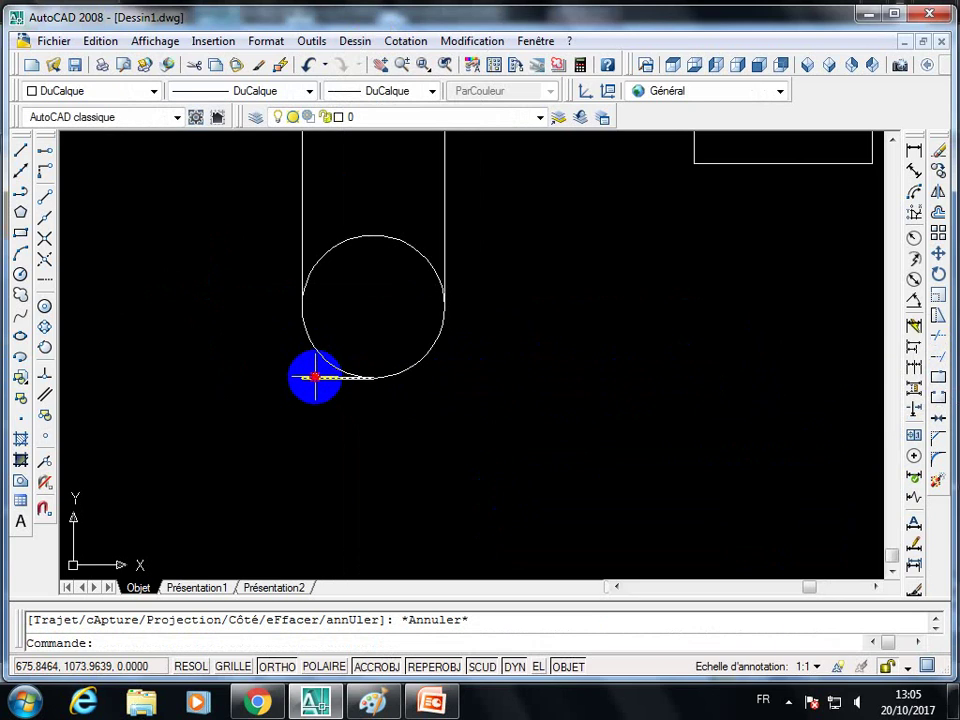
pyautogui.press('Delete')
pyautogui.click(936, 336)
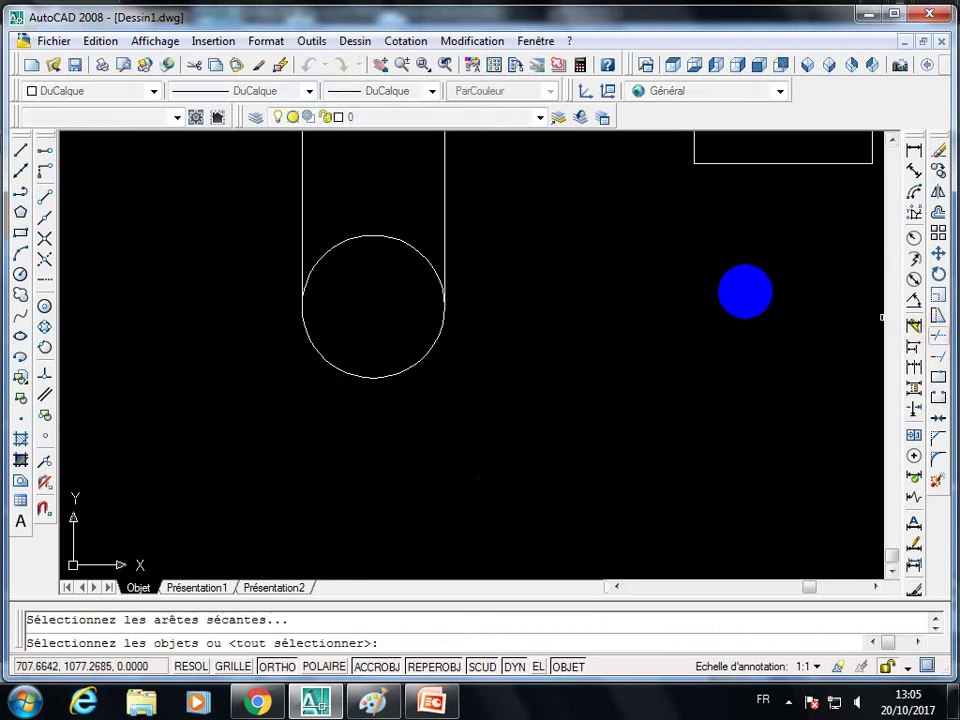
pyautogui.press('Return')
pyautogui.scroll(-3, 400, 274)
pyautogui.scroll(-3, 429, 381)
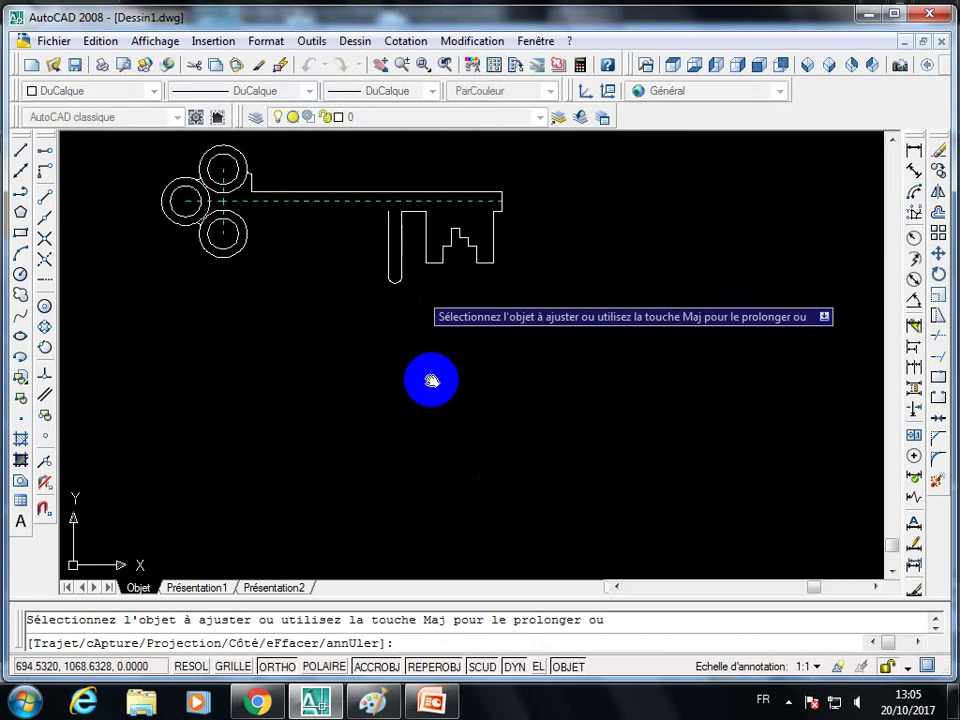
# - Copy the U slot three times leftward along the blade, using its top-right corner as base point
pyautogui.click(938, 172)
pyautogui.scroll(3, 420, 315)
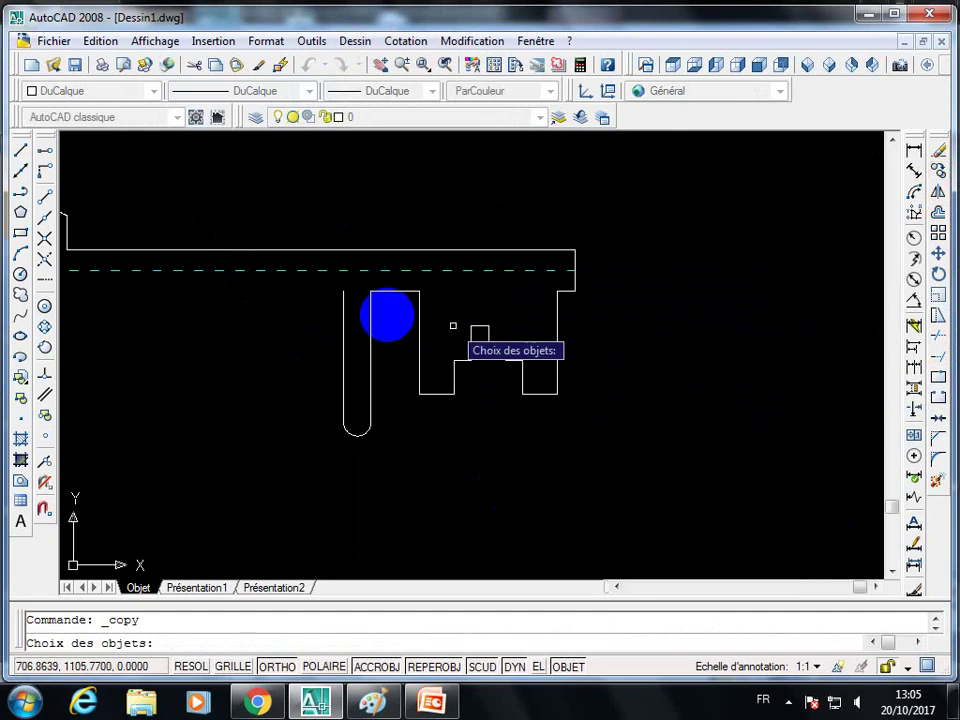
pyautogui.click(330, 279)
pyautogui.click(400, 465)
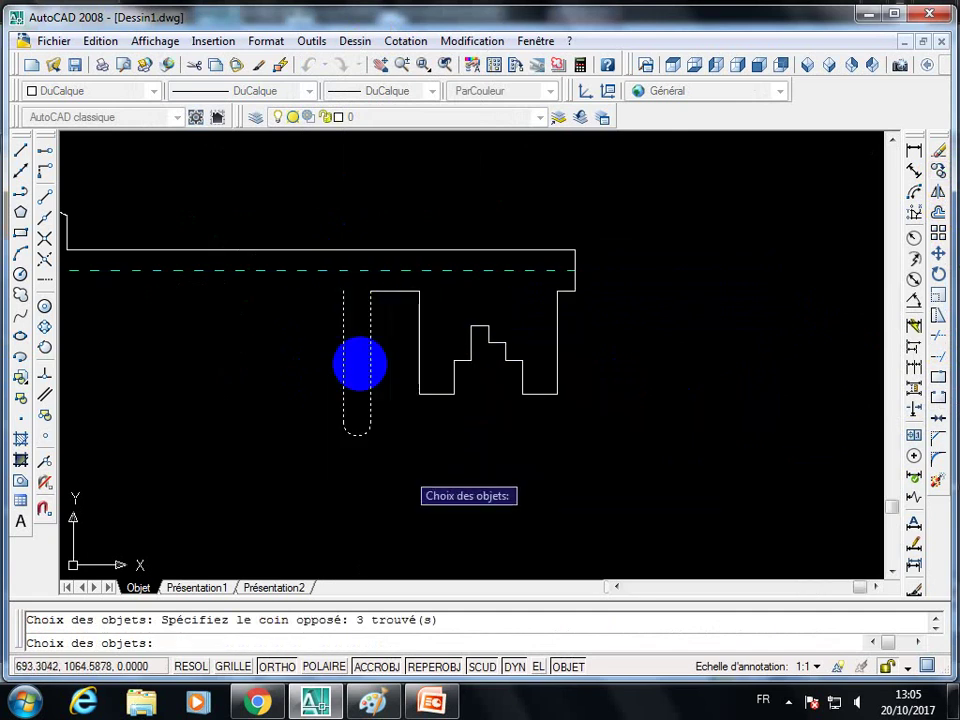
pyautogui.press('Return')
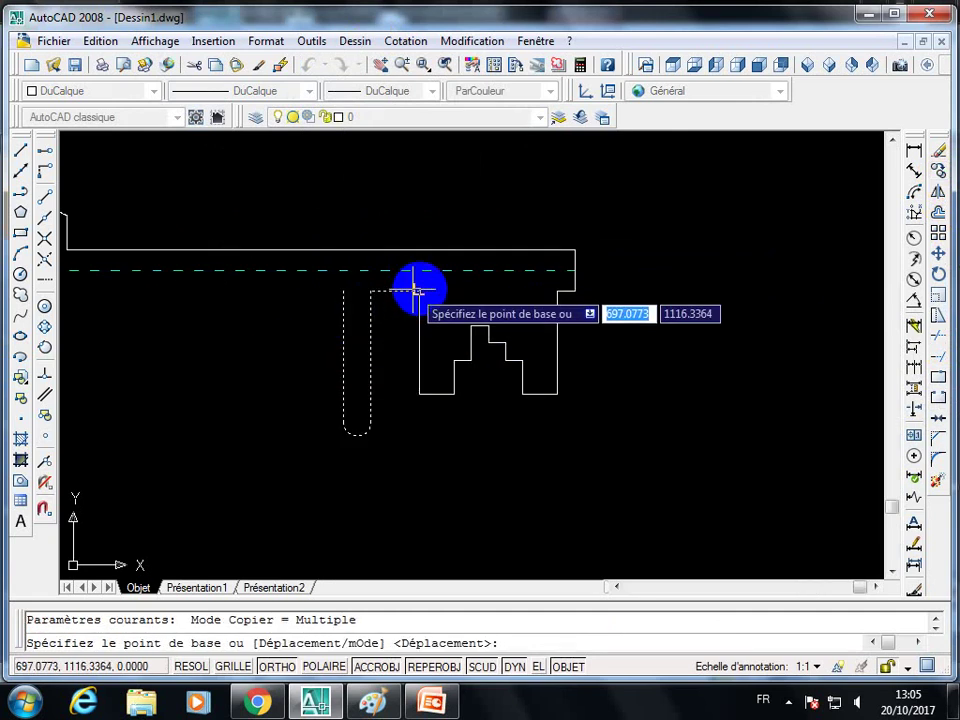
pyautogui.click(419, 290)
pyautogui.click(342, 290)
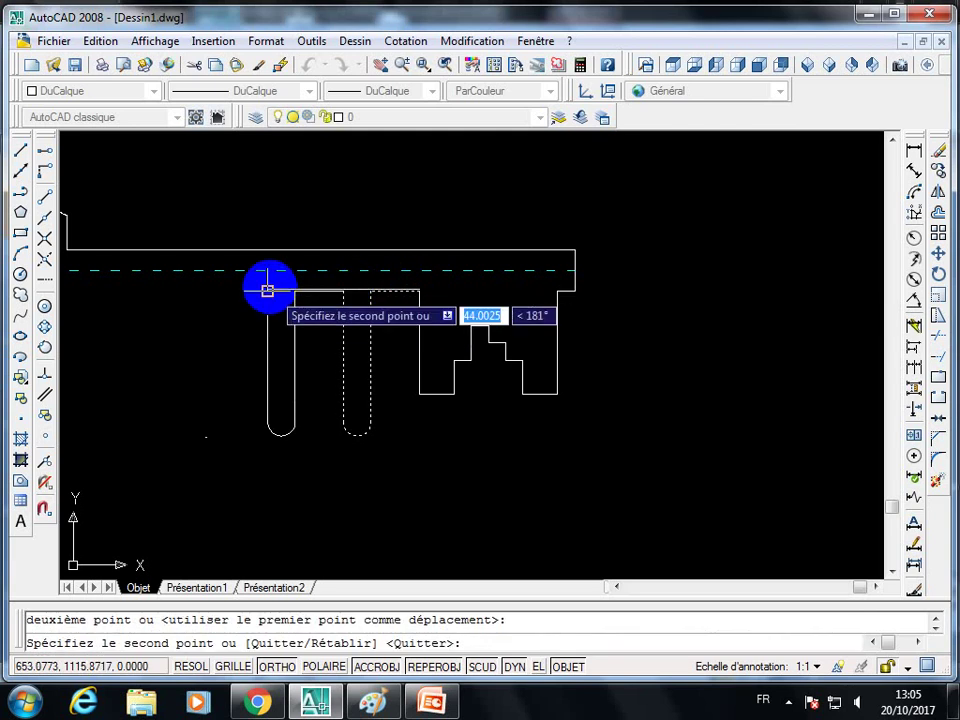
pyautogui.click(266, 289)
pyautogui.moveTo(268, 288); pyautogui.dragTo(540, 335, button='middle')
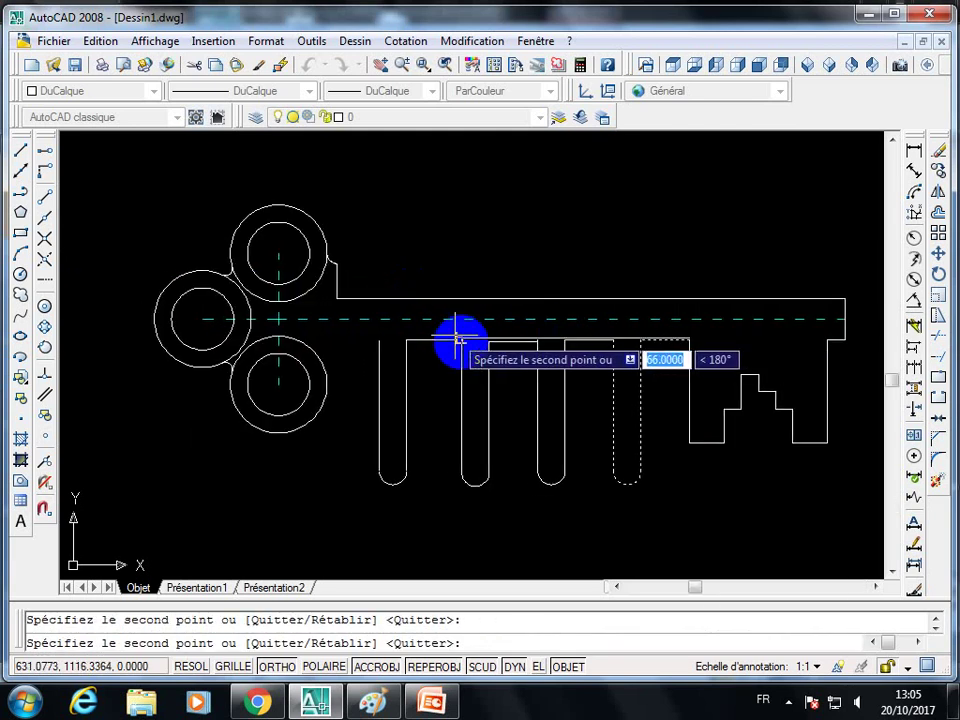
pyautogui.click(461, 341)
pyautogui.press('Escape')
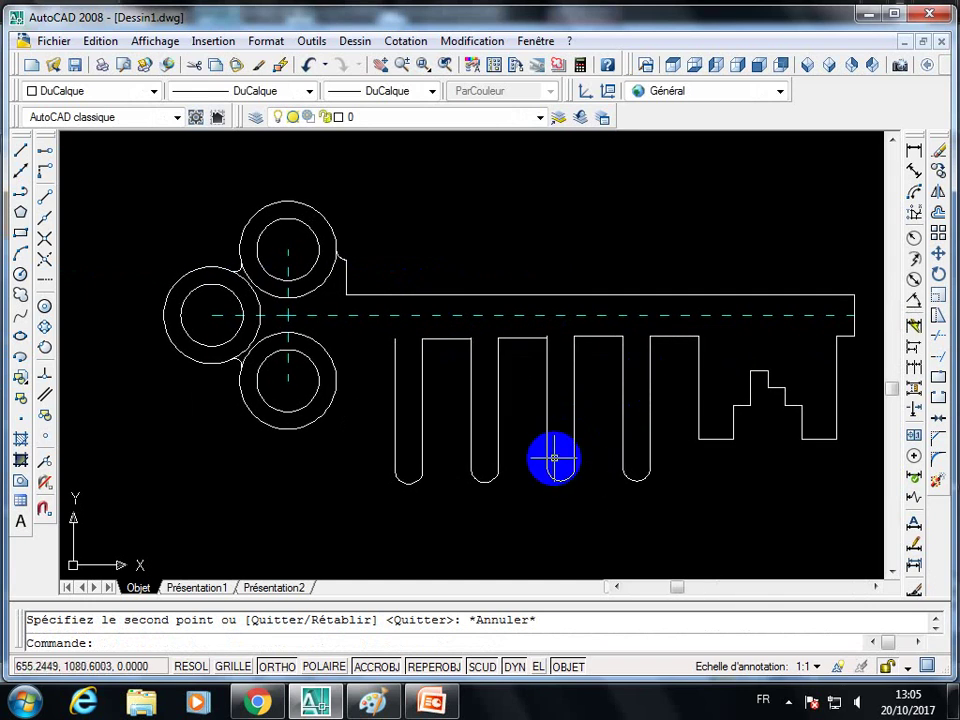
pyautogui.click(21, 155)
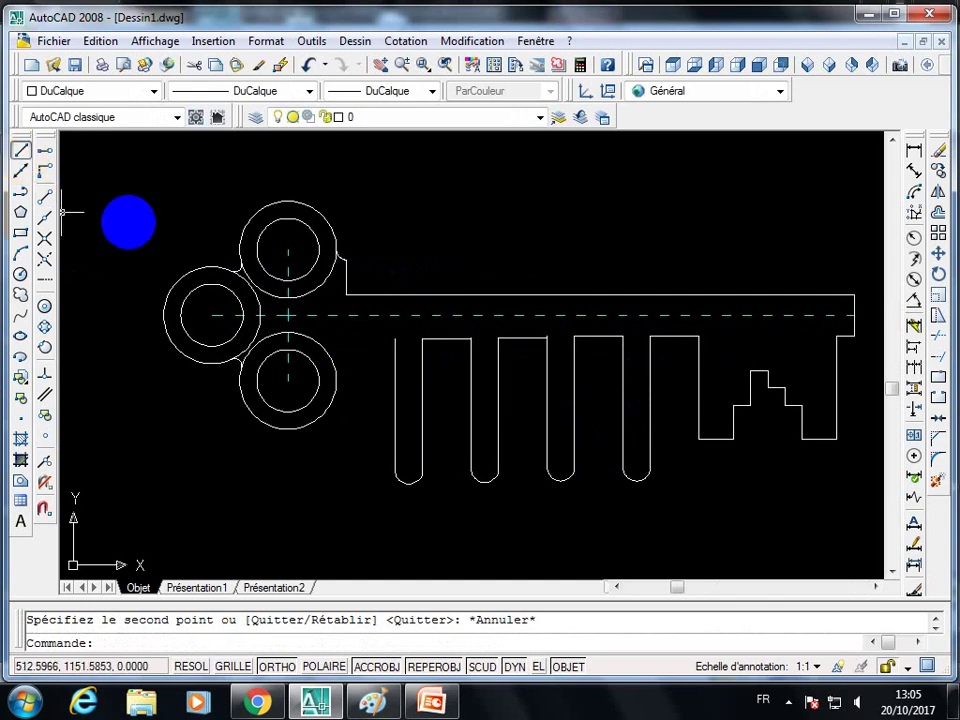
# - Draw a vertical line from the blade's top edge down past the lower ring
pyautogui.scroll(3, 365, 353)
pyautogui.rightClick(95, 189)
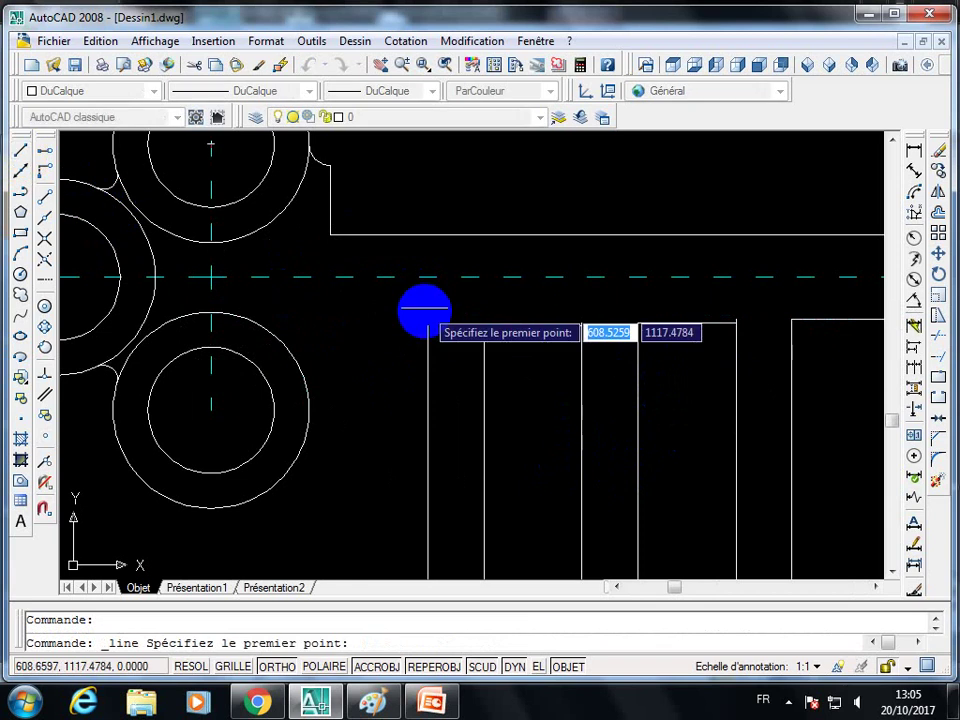
pyautogui.click(423, 325)
pyautogui.press('Escape')
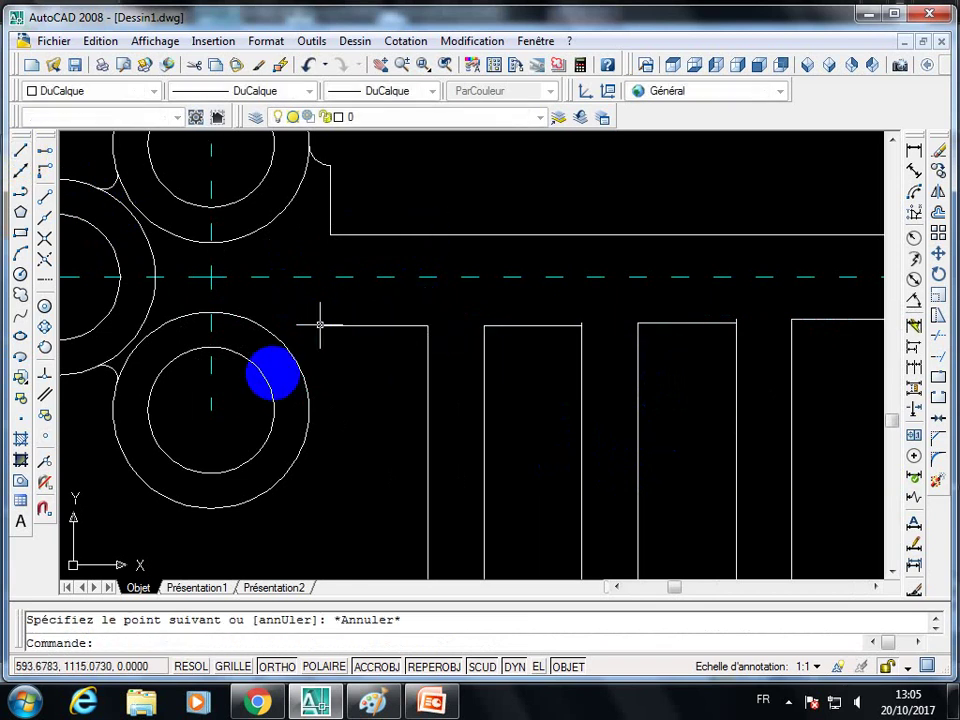
pyautogui.click(56, 175)
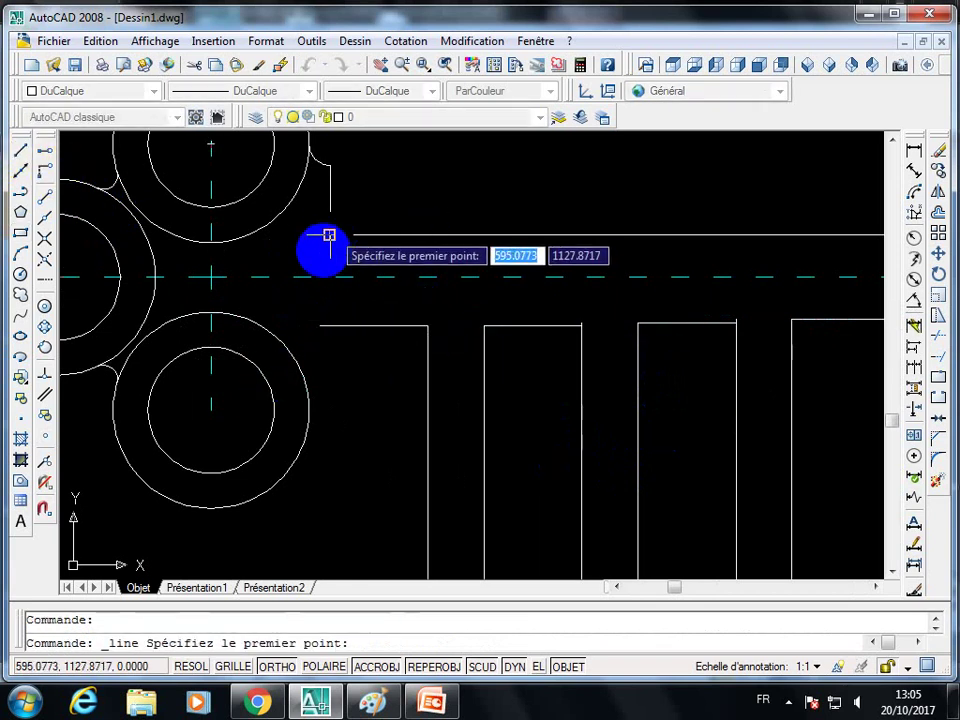
pyautogui.click(330, 235)
pyautogui.click(362, 517)
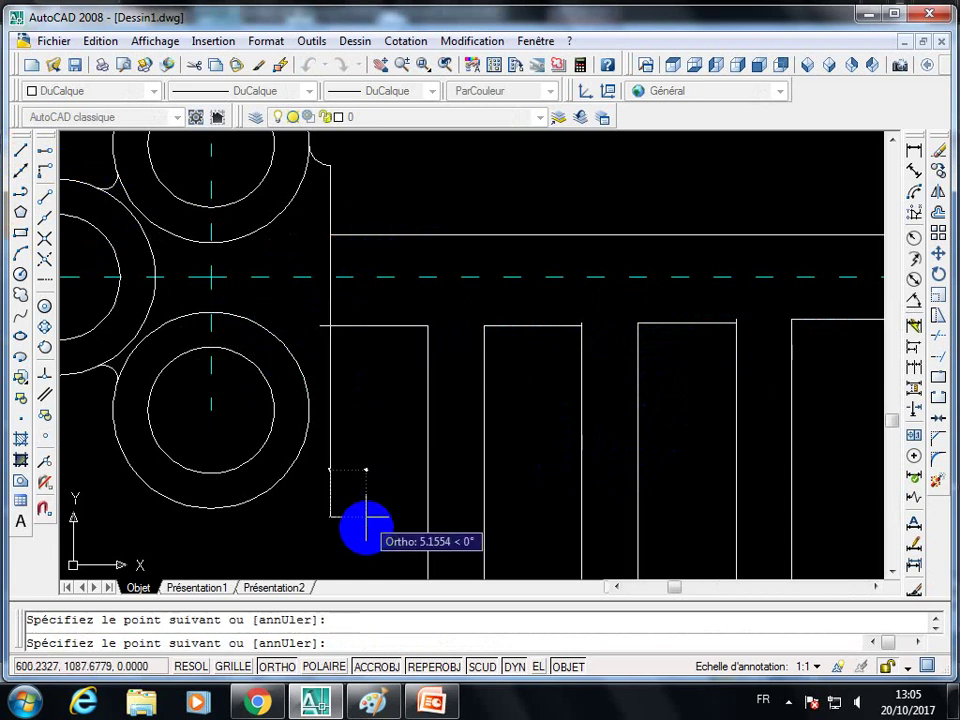
pyautogui.press('Escape')
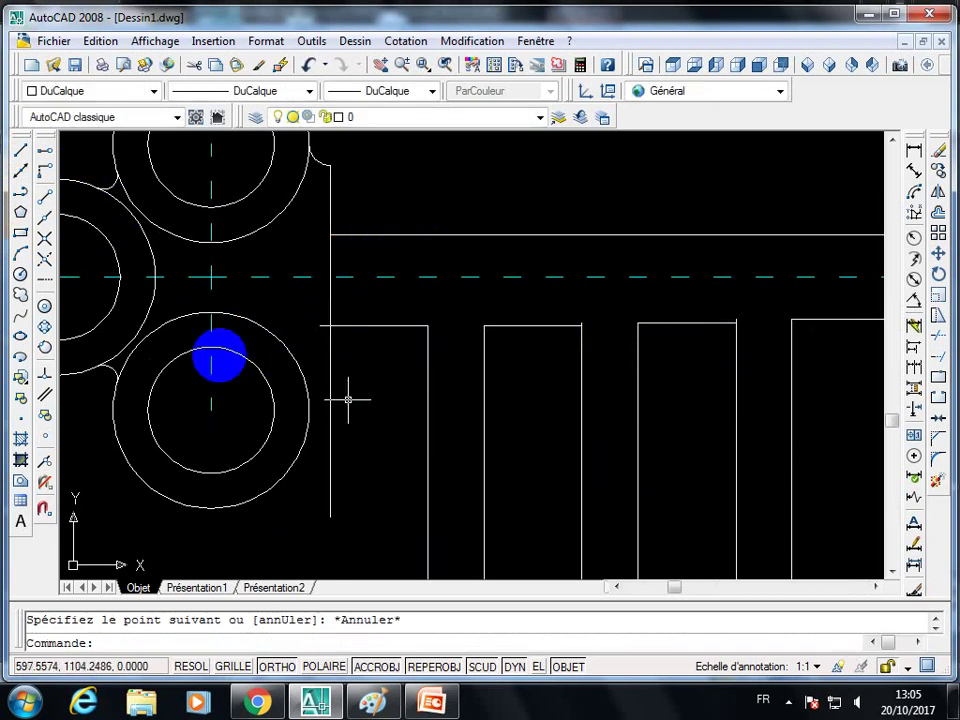
# - Draw a horizontal line rightward from the lower ring's centre
pyautogui.click(22, 158)
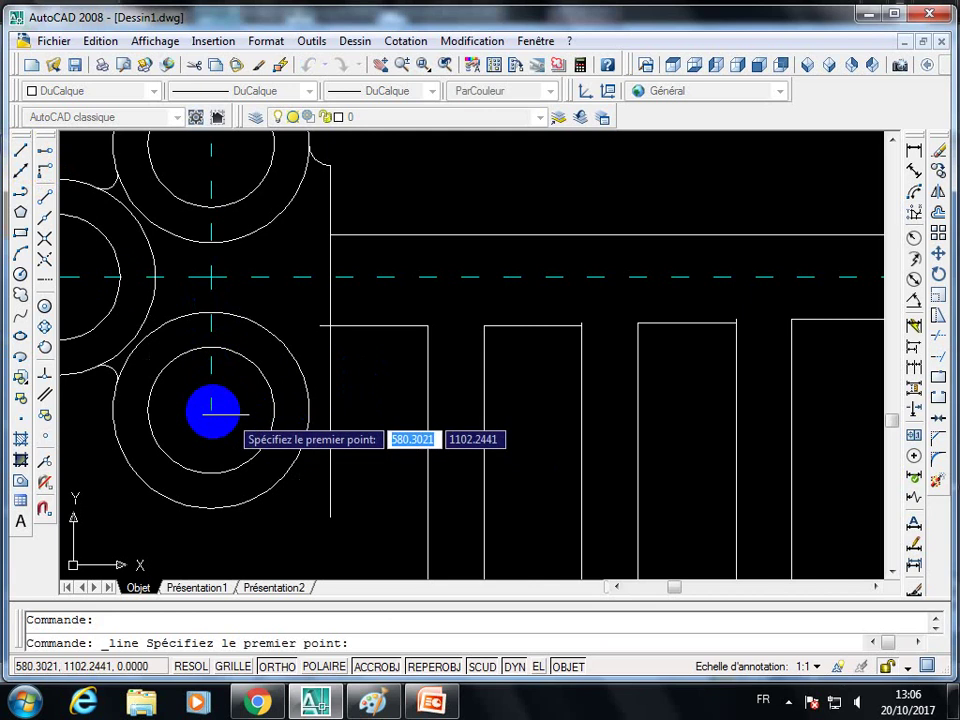
pyautogui.click(211, 408)
pyautogui.click(386, 415)
pyautogui.press('Escape')
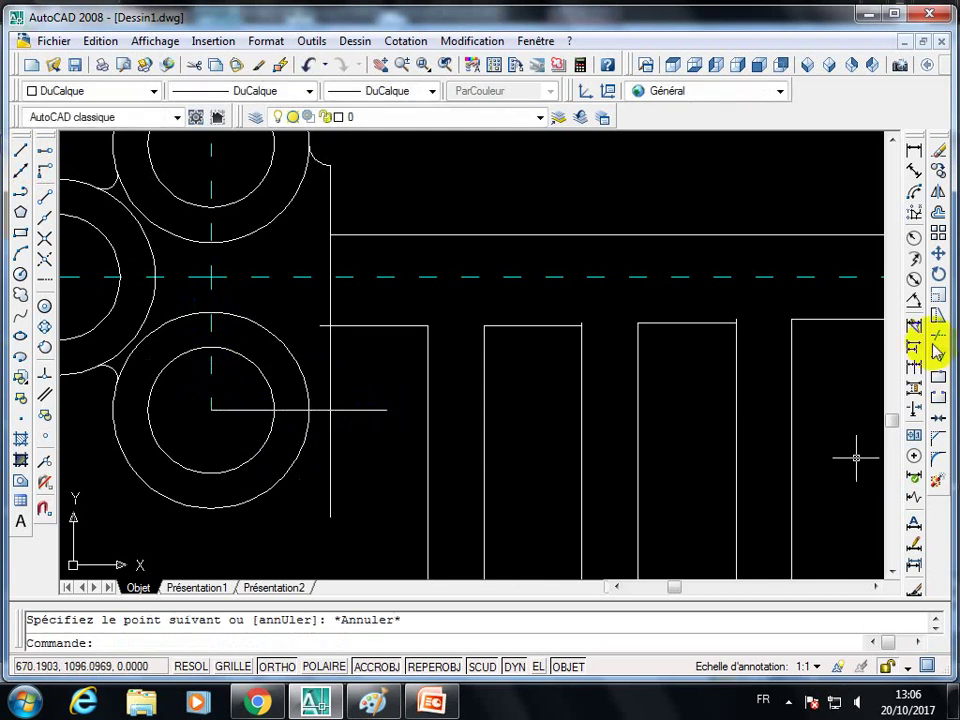
# - Draw a circle of radius 3 centred at the lines' crossing
pyautogui.click(21, 274)
pyautogui.scroll(3, 365, 435)
pyautogui.click(300, 365)
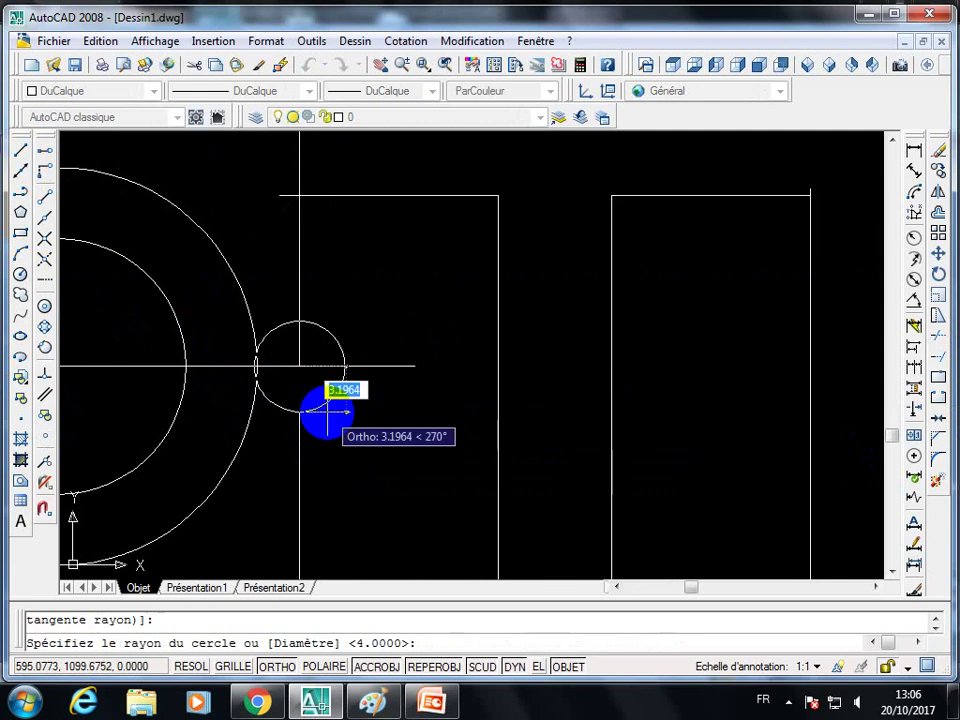
pyautogui.write('3')
pyautogui.press('Return')
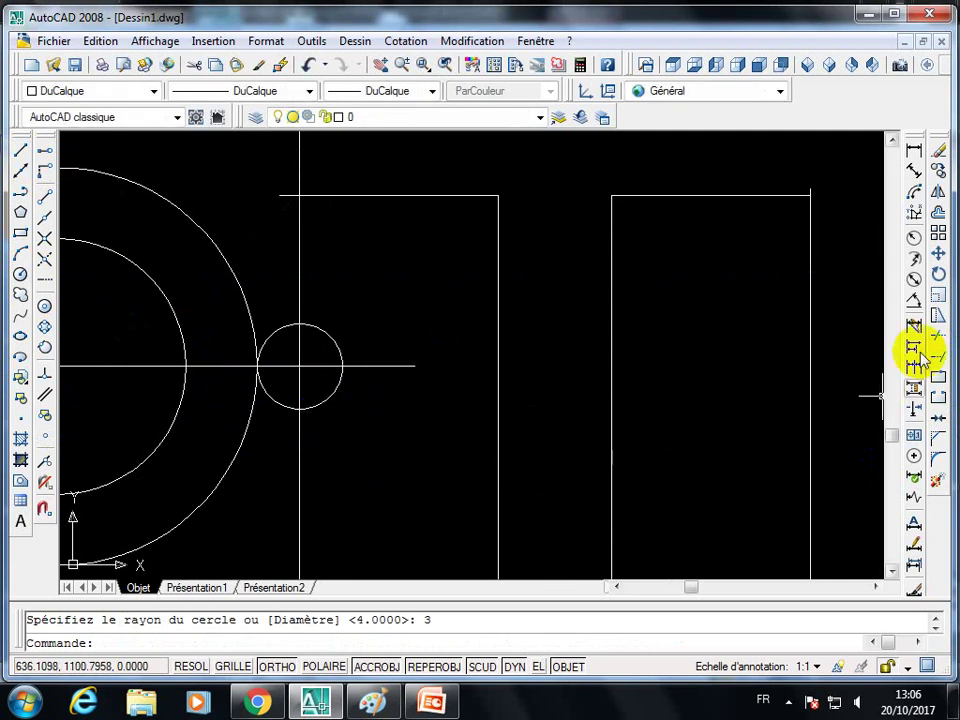
# - Trim the line and arc below the small circle and the horizontal line inside it
pyautogui.click(915, 348)
pyautogui.press('Return')
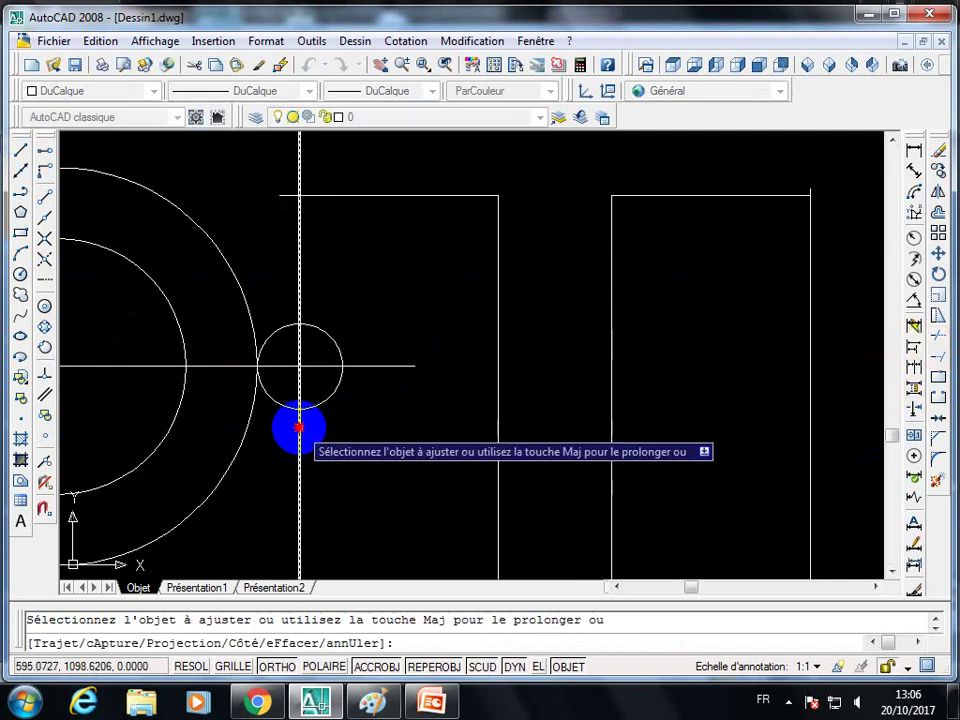
pyautogui.click(287, 409)
pyautogui.click(300, 328)
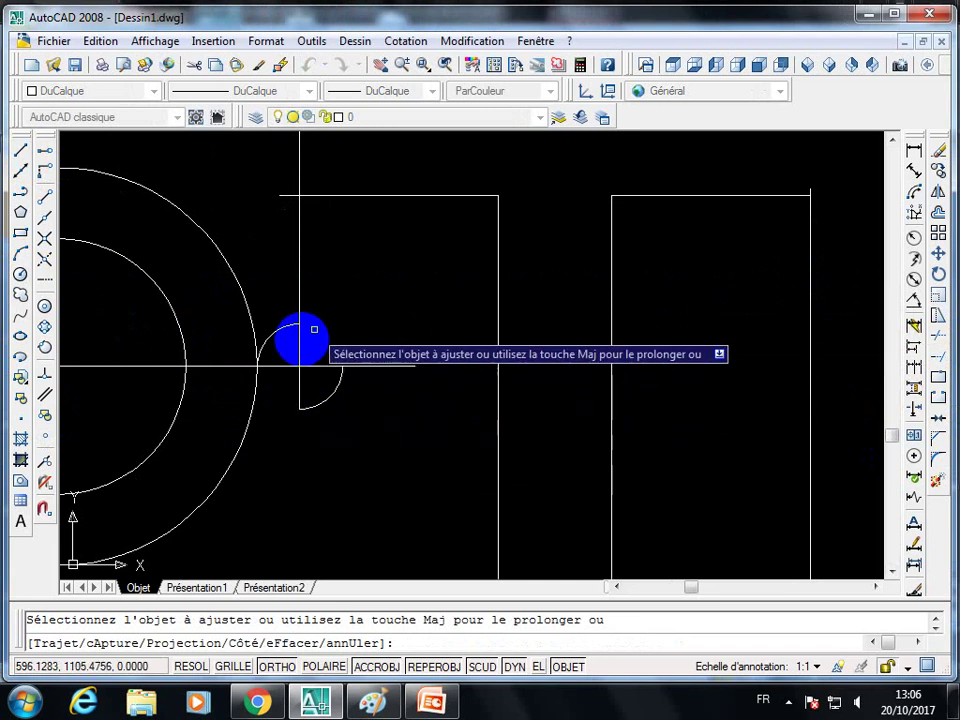
pyautogui.click(286, 366)
pyautogui.press('Escape')
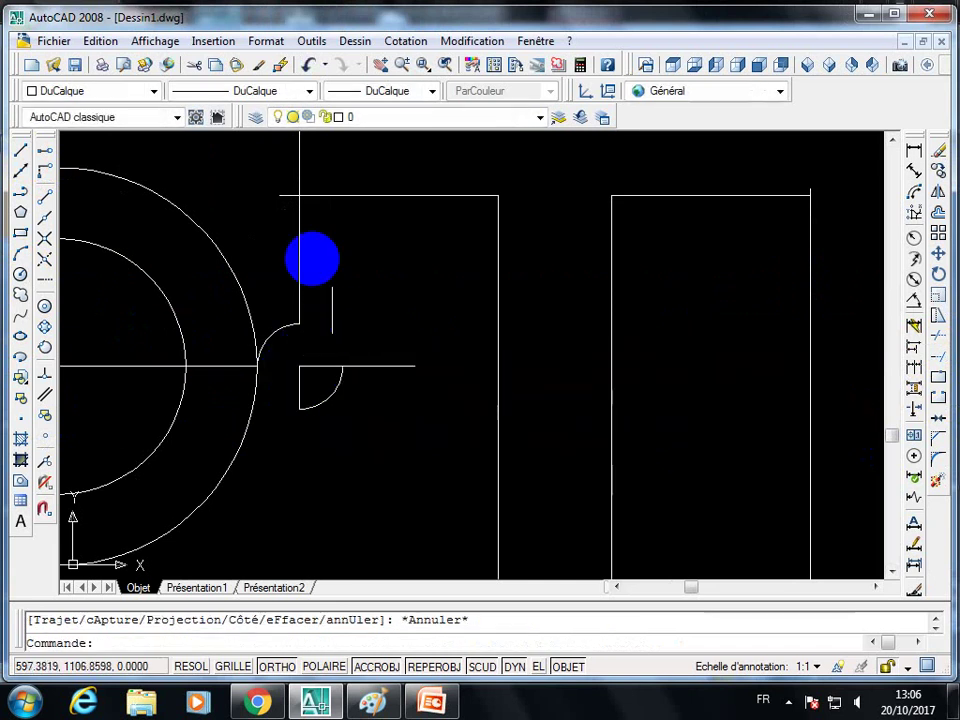
# - Trim the vertical line above the arc, then erase the leftover arc and lines
pyautogui.moveTo(349, 304); pyautogui.dragTo(403, 400, button='middle')
pyautogui.press('Return')
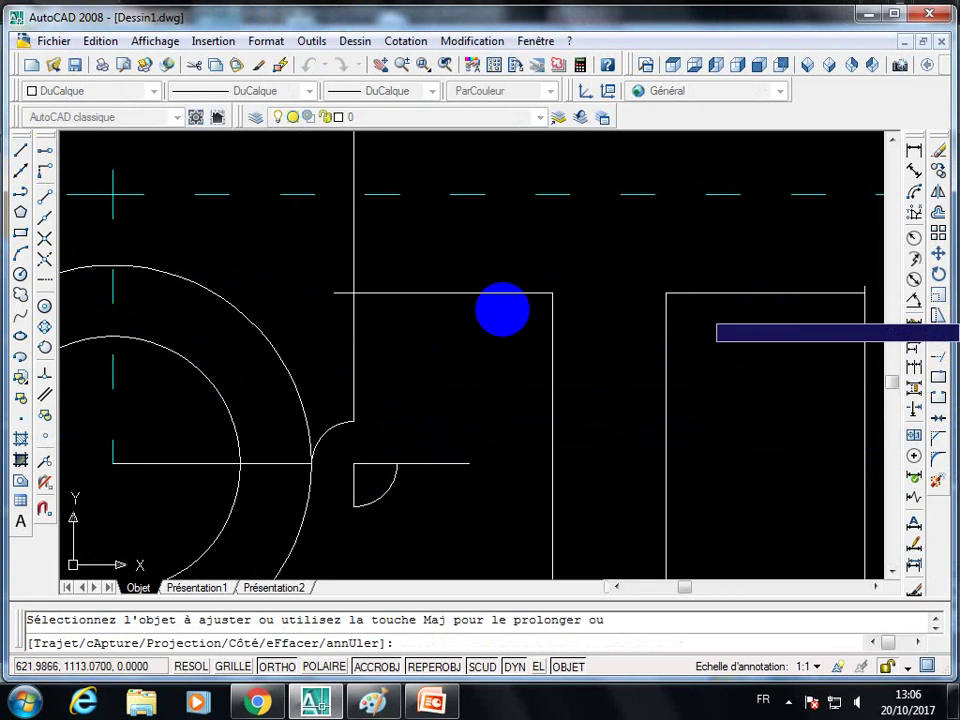
pyautogui.click(347, 281)
pyautogui.click(355, 272)
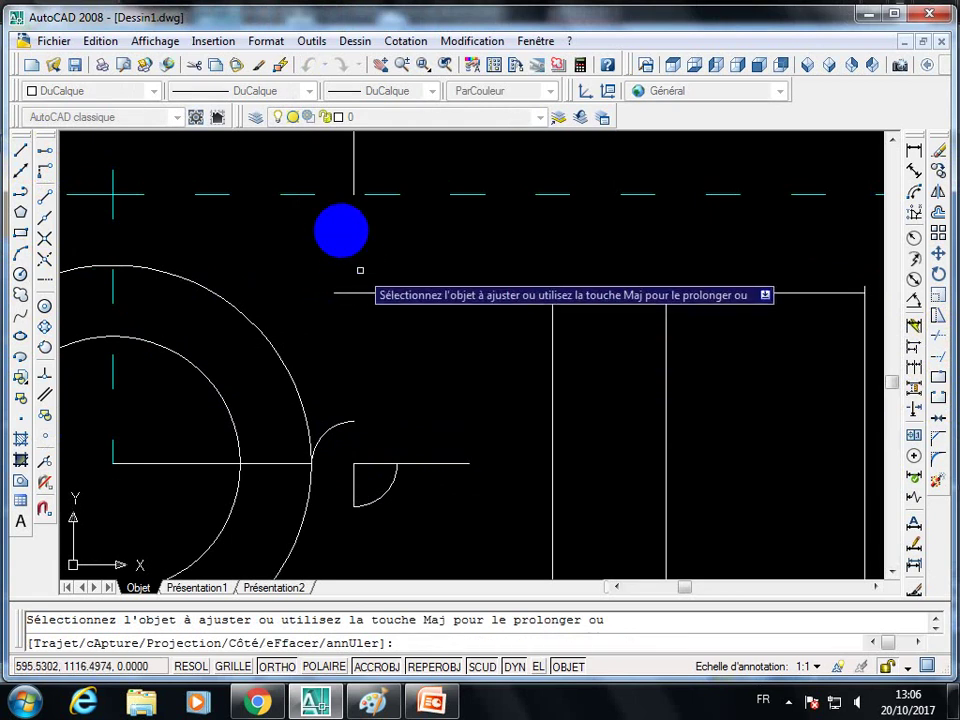
pyautogui.press('Escape')
pyautogui.click(309, 64)
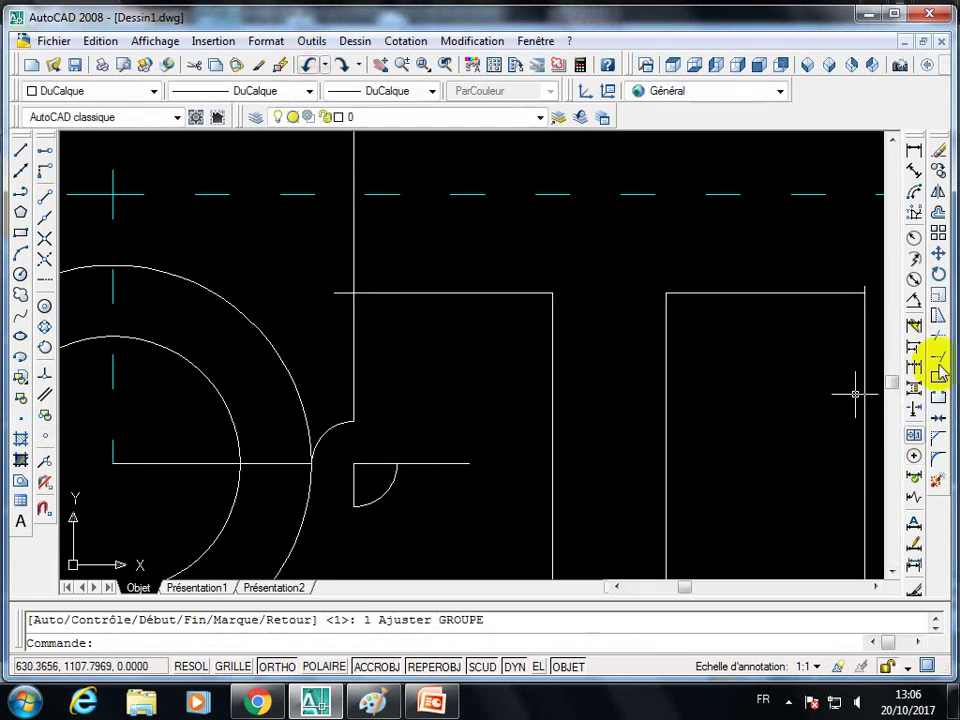
pyautogui.press('Return')
pyautogui.press('Return')
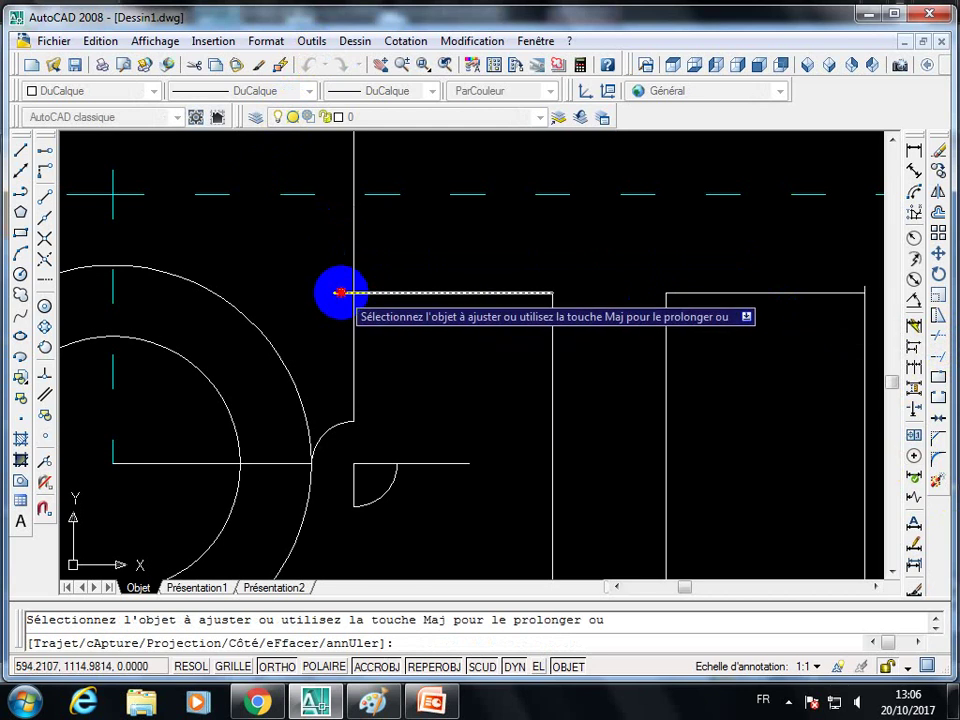
pyautogui.click(352, 274)
pyautogui.press('Escape')
pyautogui.click(347, 443)
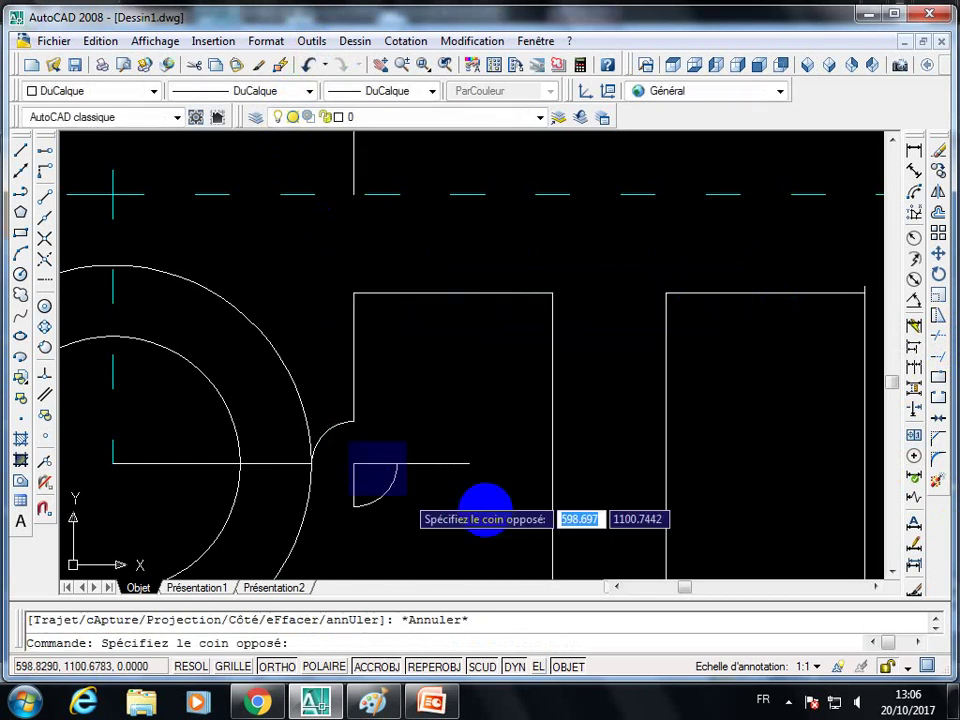
pyautogui.click(510, 533)
pyautogui.press('Delete')
# - Erase the selected leftover line near the key's bow
pyautogui.scroll(-1, 333, 497)
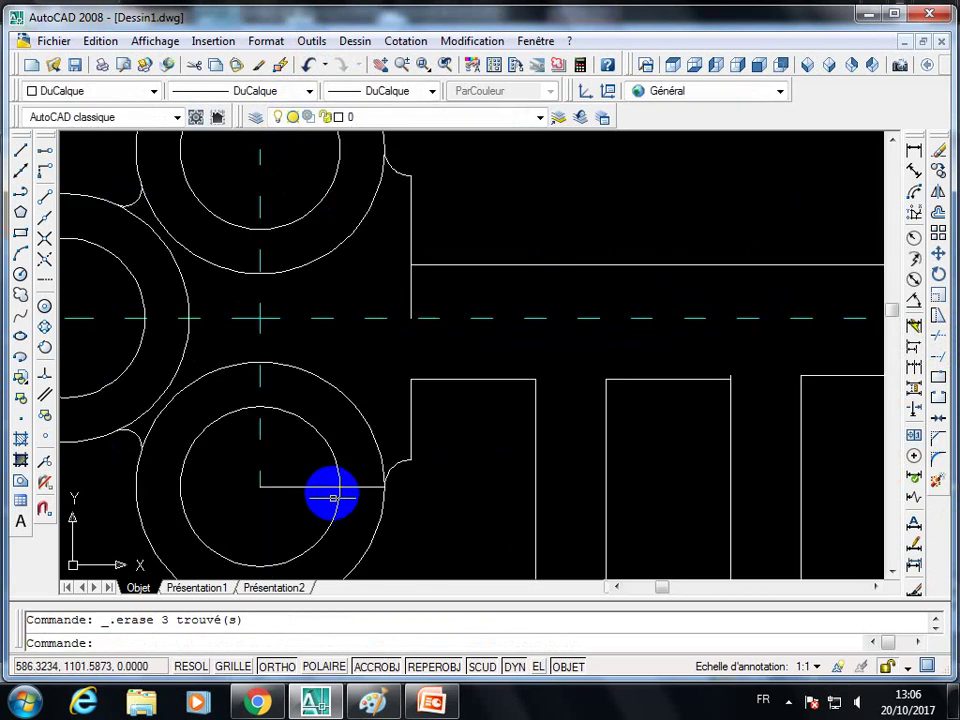
pyautogui.press('Delete')
pyautogui.scroll(-4, 381, 544)
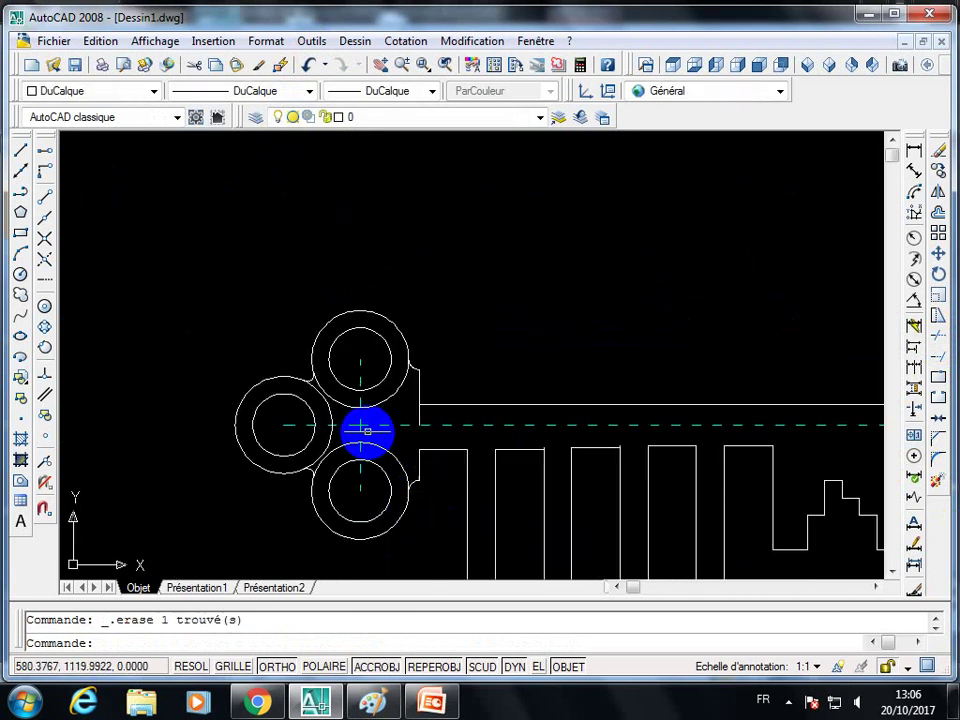
pyautogui.scroll(2, 366, 430)
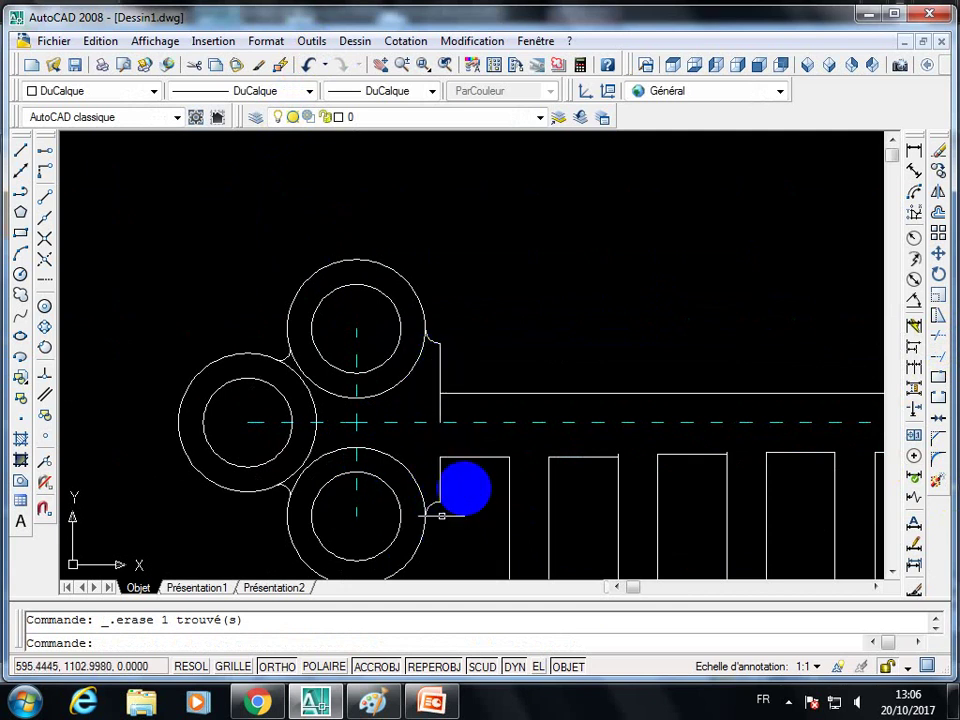
# - Trim the left circle's arcs lying inside the top and bottom circles
pyautogui.click(938, 336)
pyautogui.press('Return')
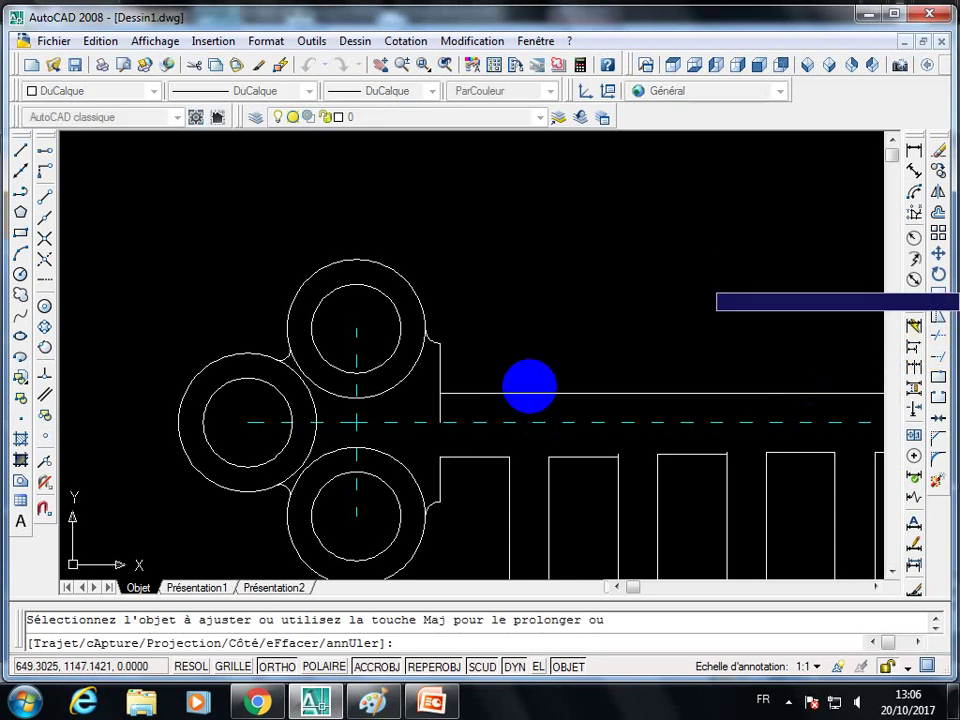
pyautogui.click(408, 383)
pyautogui.click(402, 370)
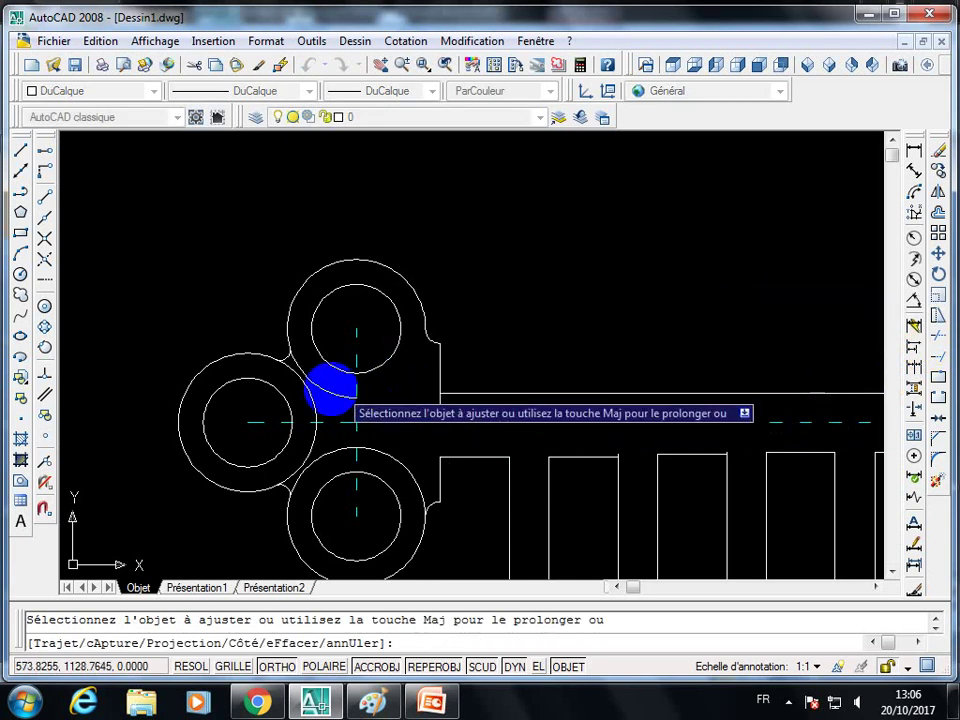
pyautogui.click(319, 399)
pyautogui.click(307, 393)
pyautogui.click(307, 393)
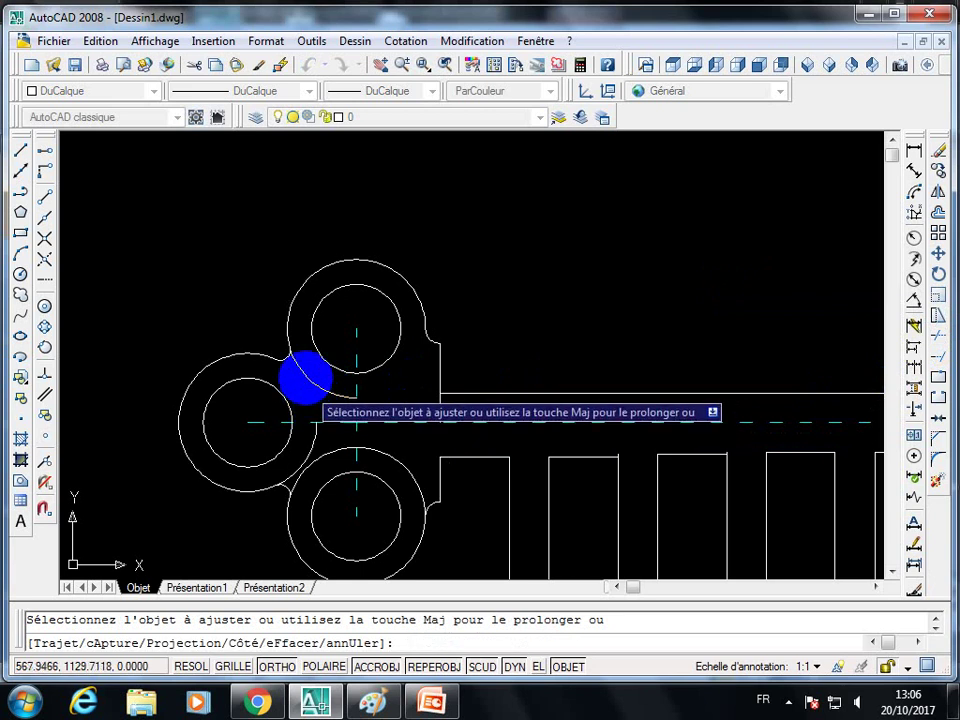
pyautogui.click(307, 458)
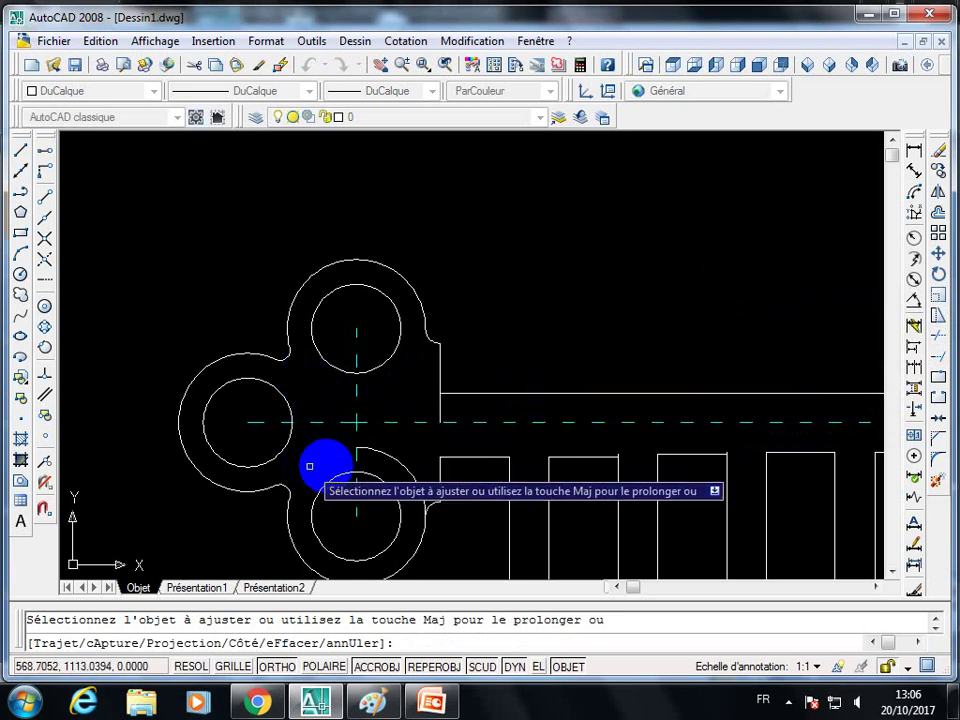
pyautogui.press('Escape')
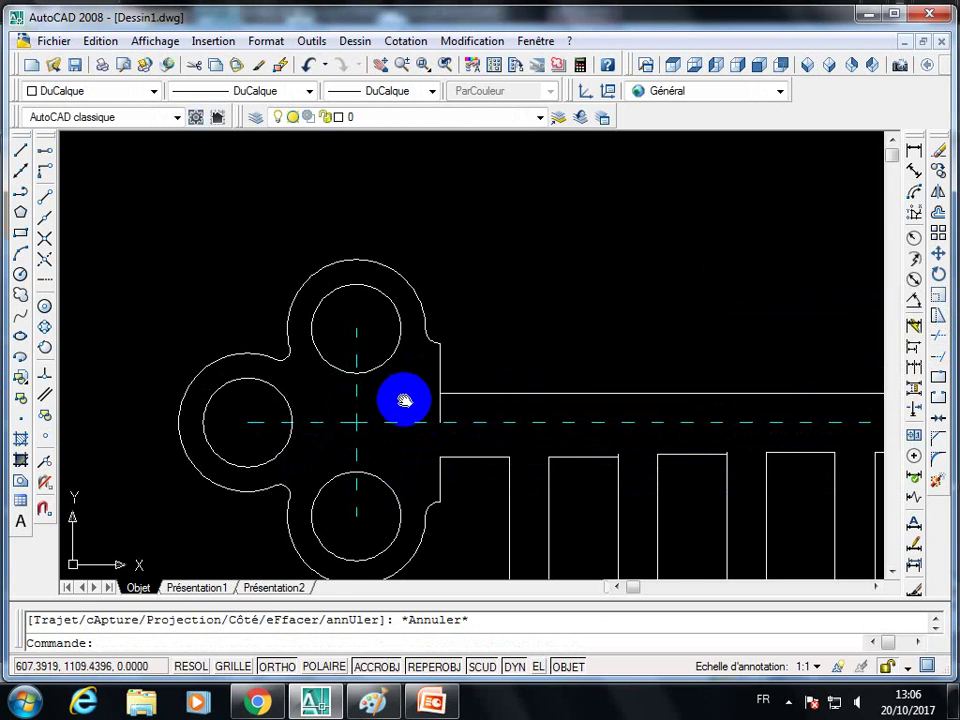
# - Erase the short vertical line at the bow and recentre the key
pyautogui.moveTo(403, 396); pyautogui.dragTo(358, 337, button='middle')
pyautogui.click(343, 322)
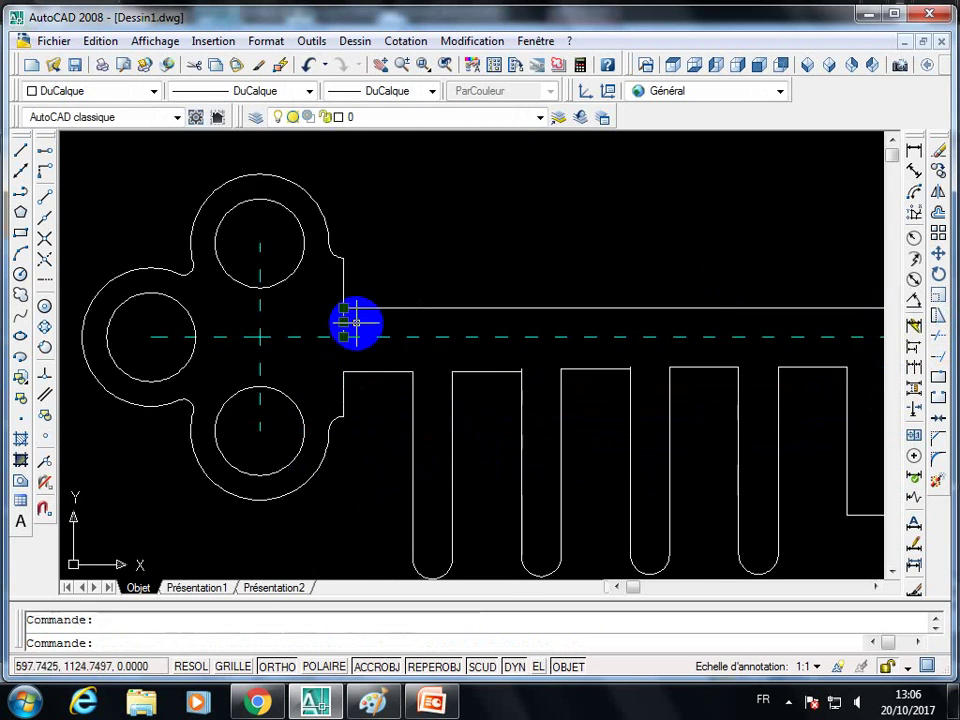
pyautogui.press('Delete')
pyautogui.scroll(-3, 356, 322)
pyautogui.moveTo(472, 392); pyautogui.dragTo(366, 368, button='middle')
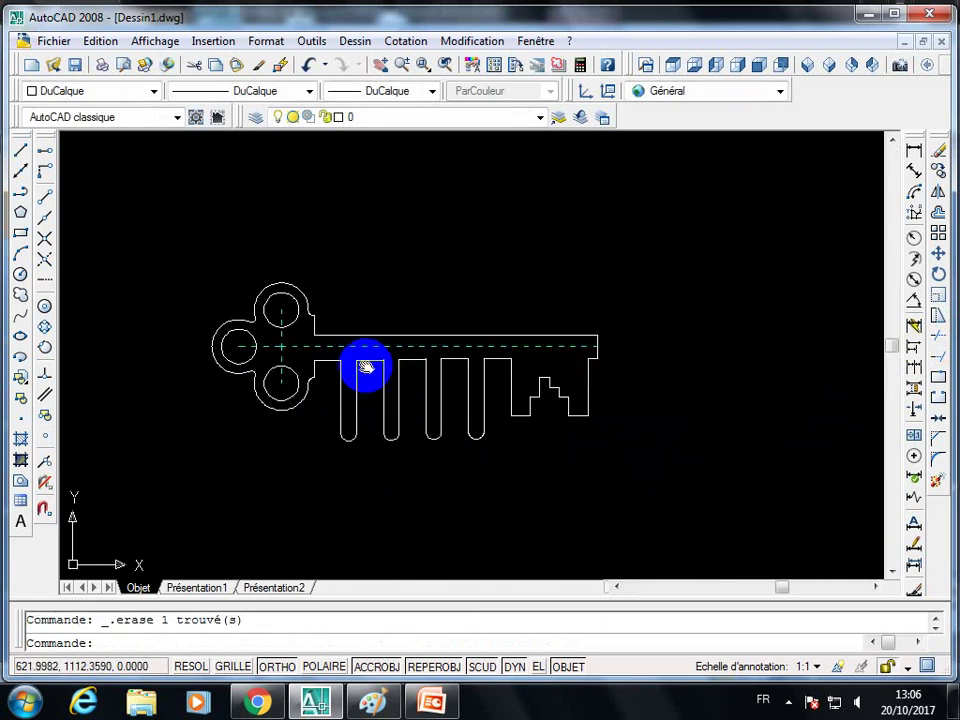
pyautogui.scroll(2, 414, 370)
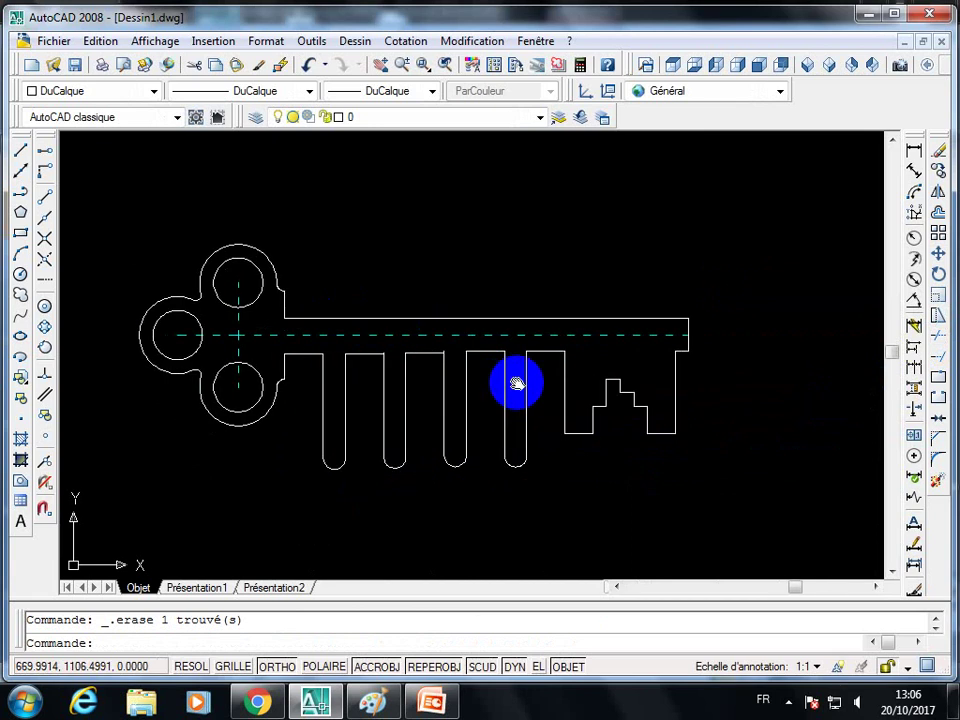
# - Add a horizontal 22 linear dimension between the left and top hole centres
pyautogui.click(912, 150)
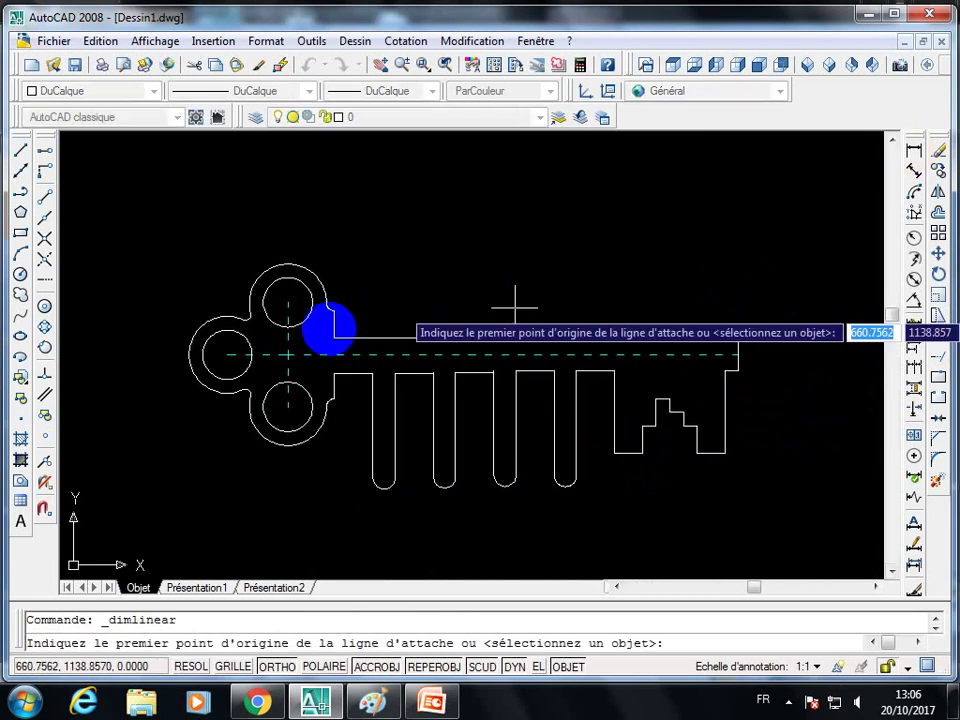
pyautogui.click(287, 354)
pyautogui.click(225, 354)
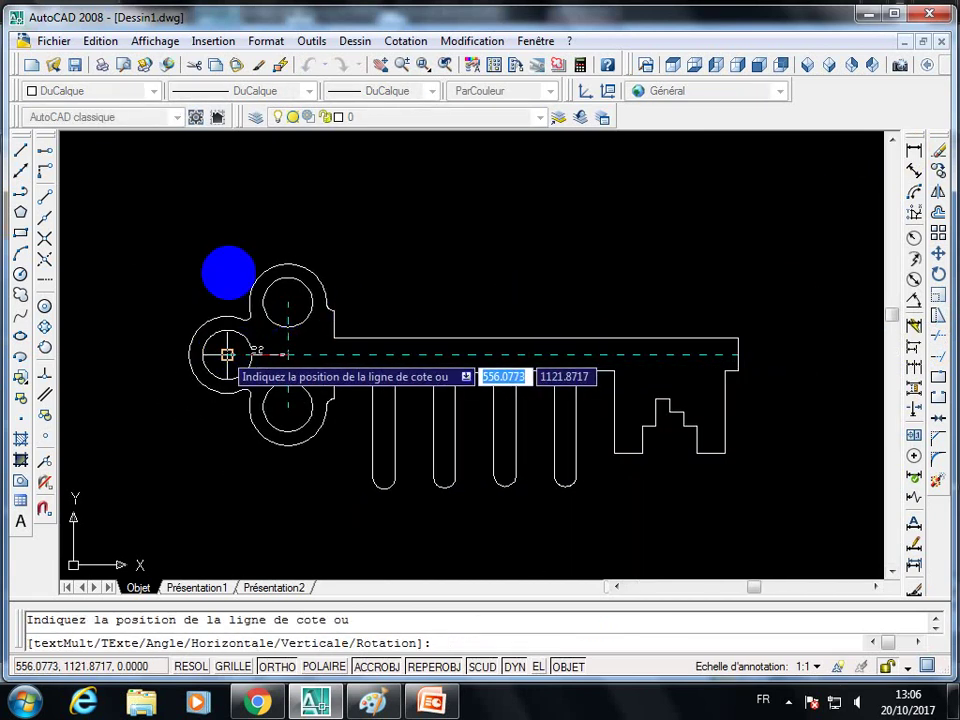
pyautogui.click(228, 229)
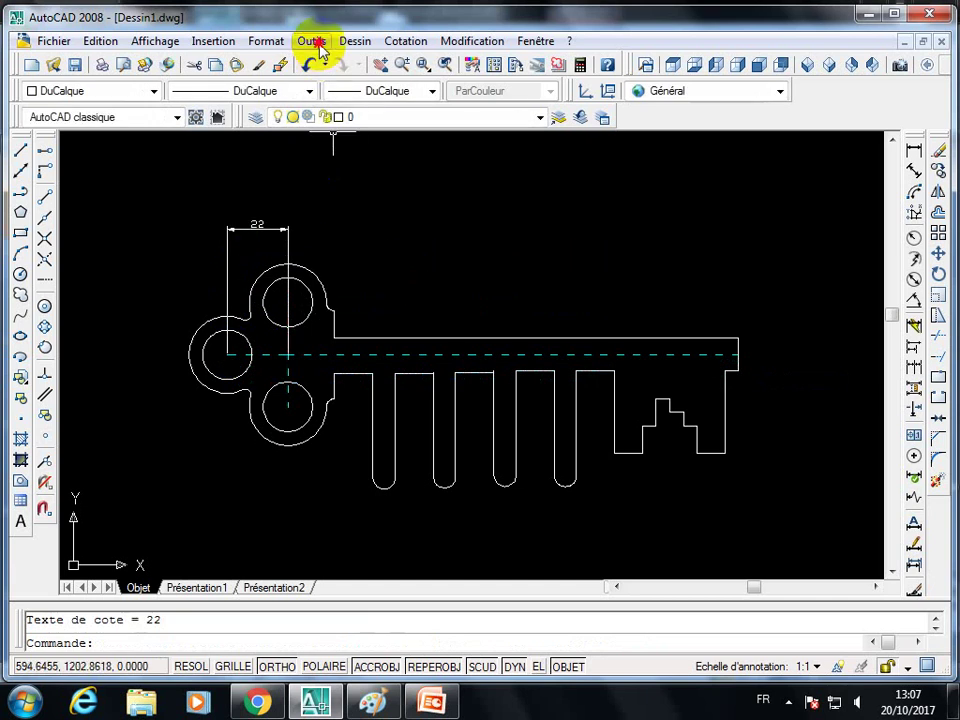
pyautogui.click(266, 41)
# - Modify ISO-25: suppress extension lines, green text at height 3, whole-number precision
pyautogui.click(330, 216)
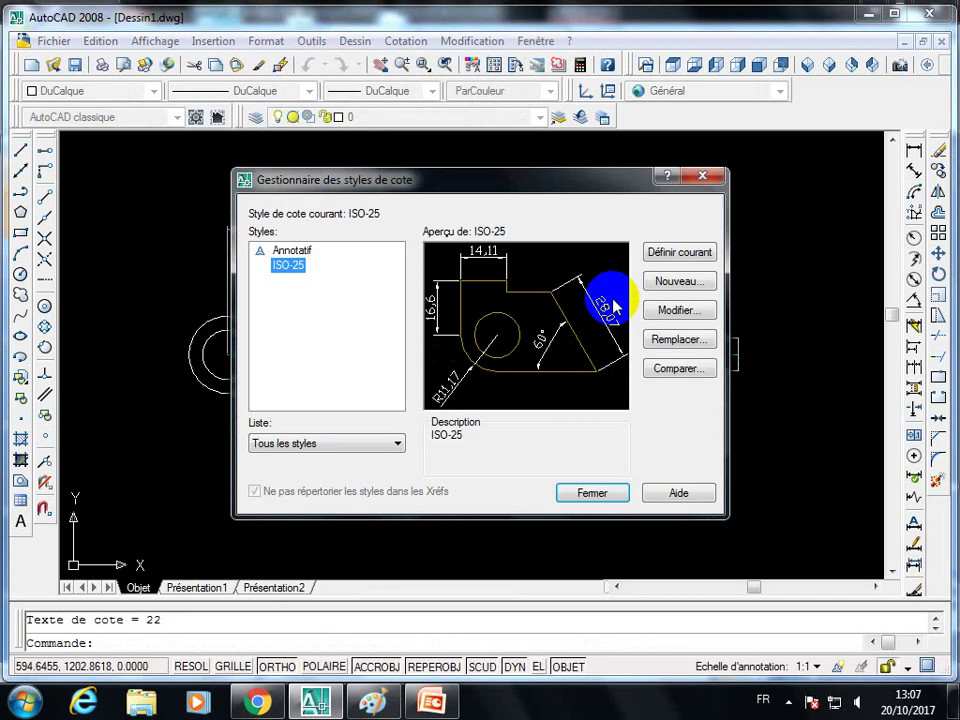
pyautogui.click(670, 313)
pyautogui.click(302, 145)
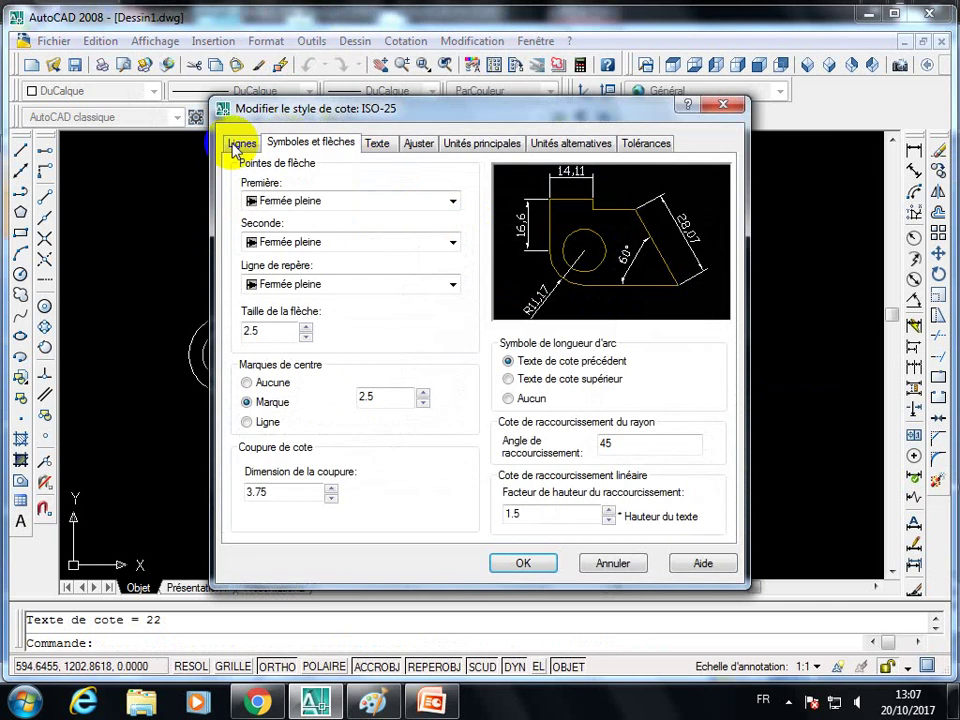
pyautogui.click(238, 144)
pyautogui.click(312, 524)
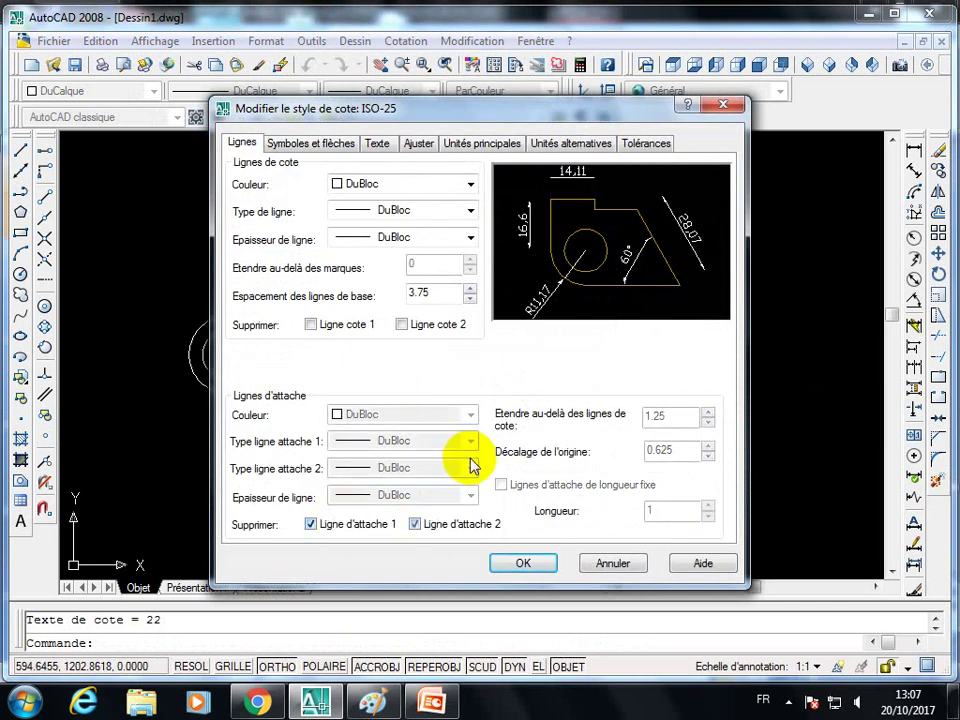
pyautogui.click(345, 146)
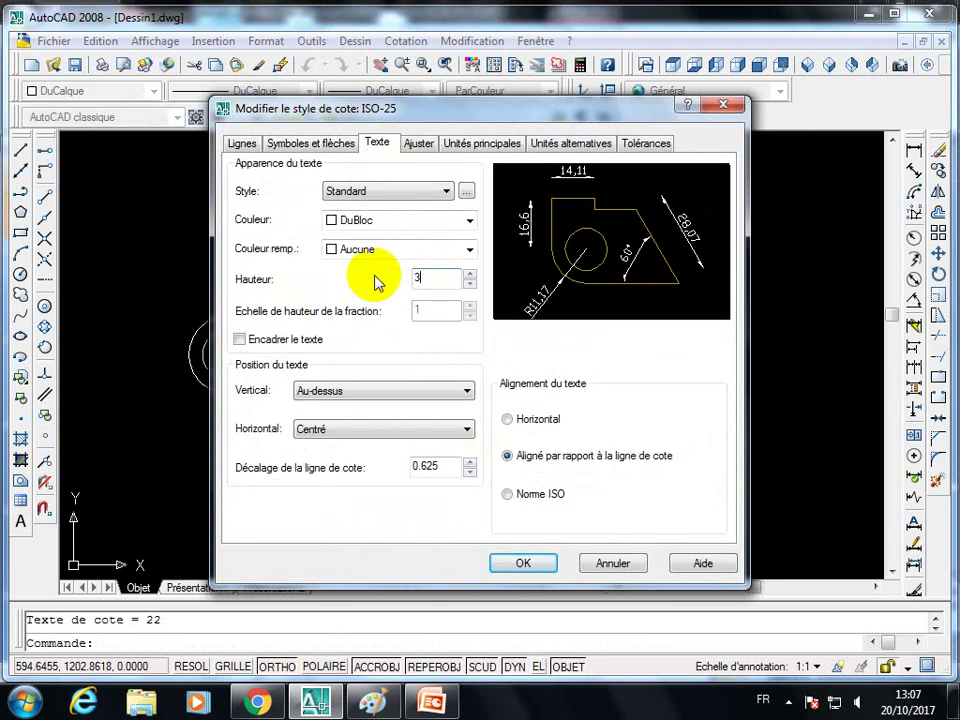
pyautogui.click(468, 220)
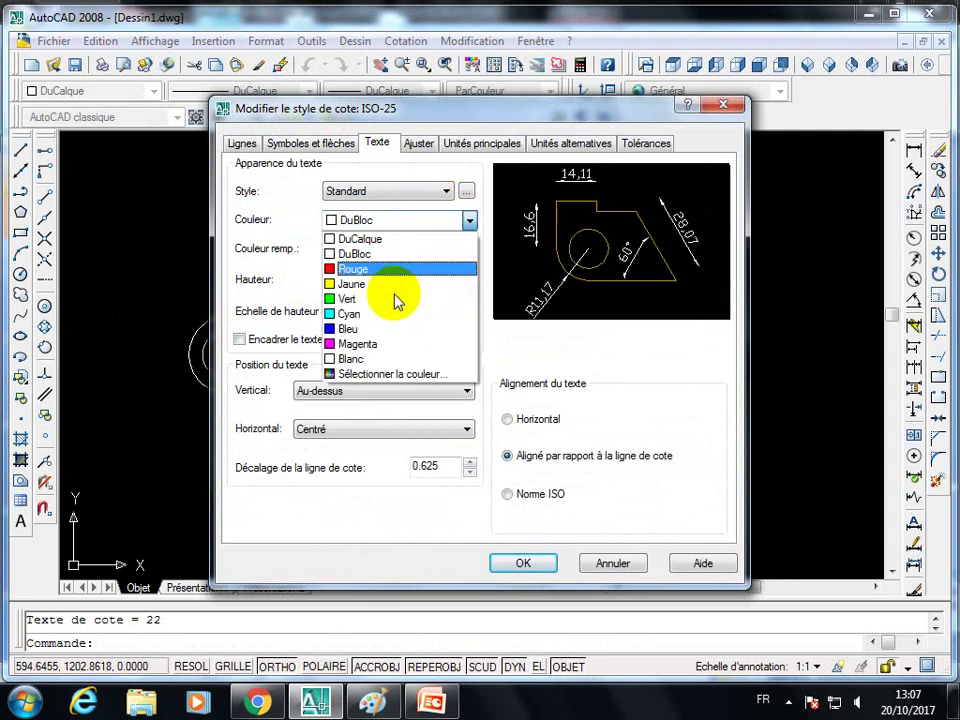
pyautogui.click(391, 300)
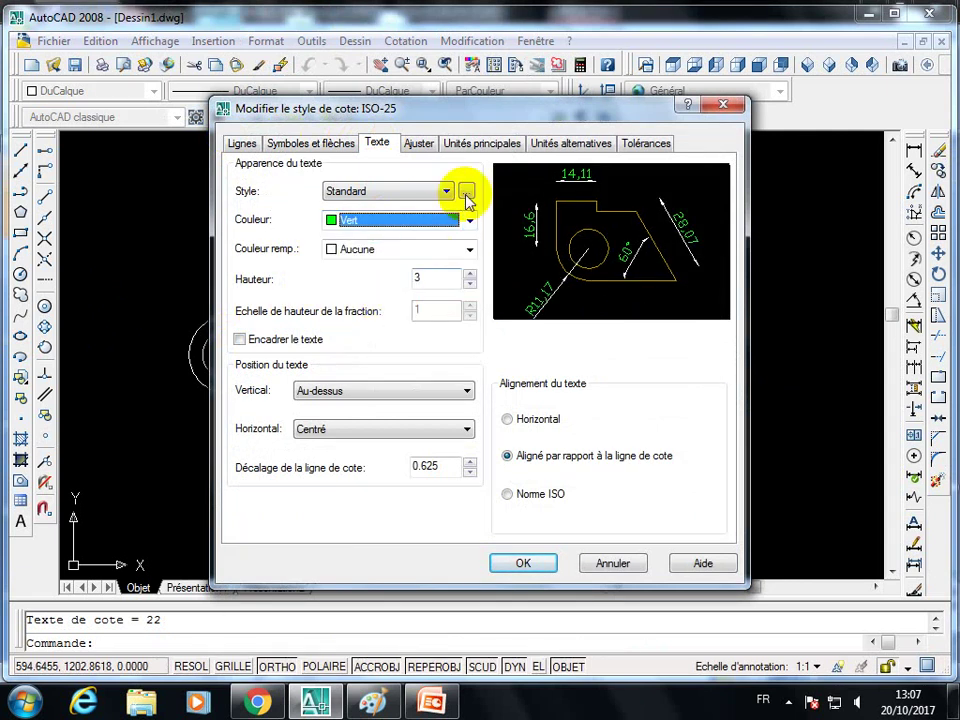
pyautogui.click(481, 145)
pyautogui.click(415, 210)
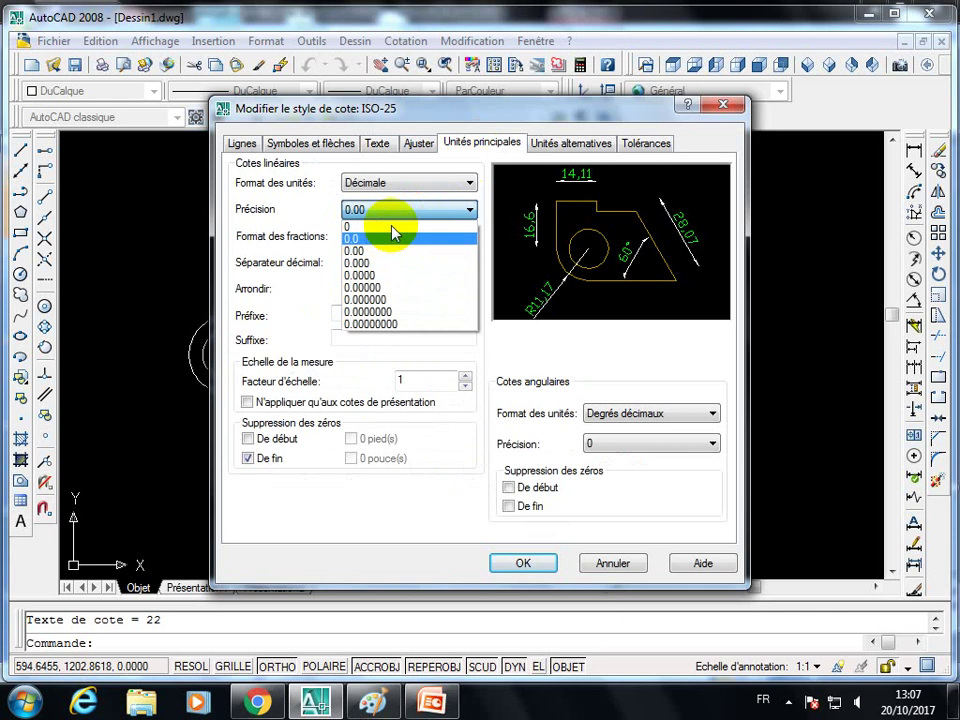
pyautogui.click(392, 227)
pyautogui.click(527, 565)
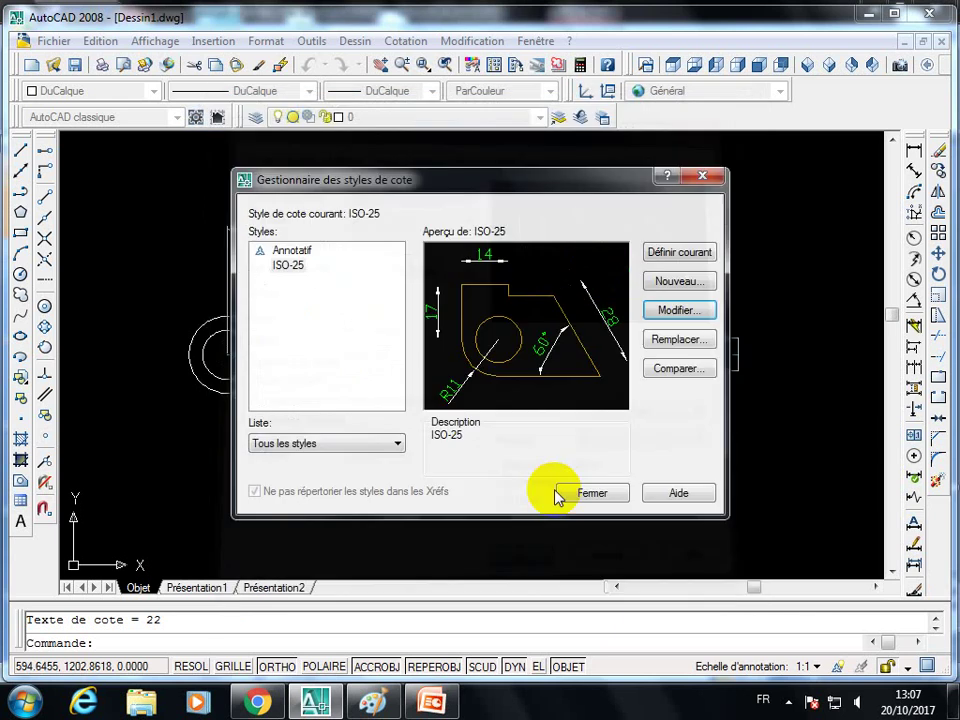
pyautogui.click(565, 490)
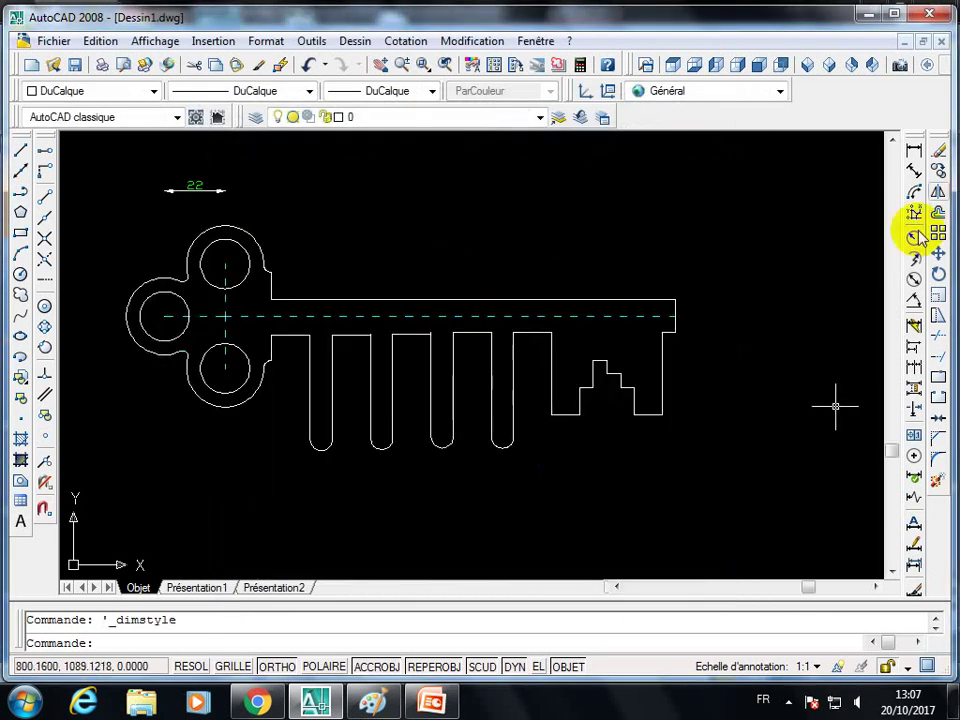
# - Add a vertical 12 dimension for the shaft end's height
pyautogui.click(913, 367)
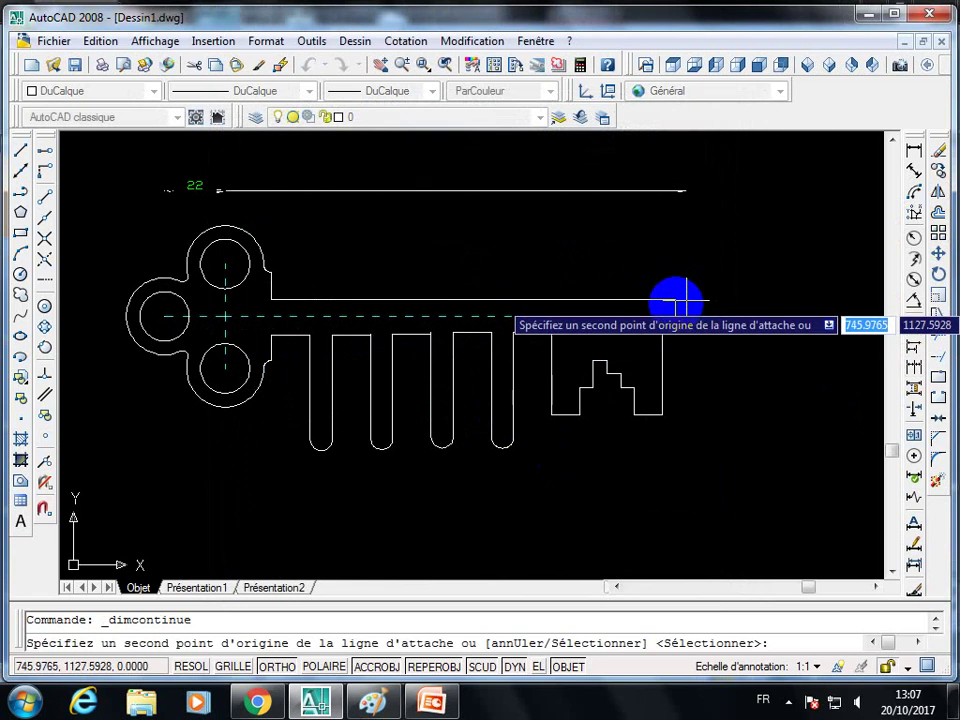
pyautogui.press('Return')
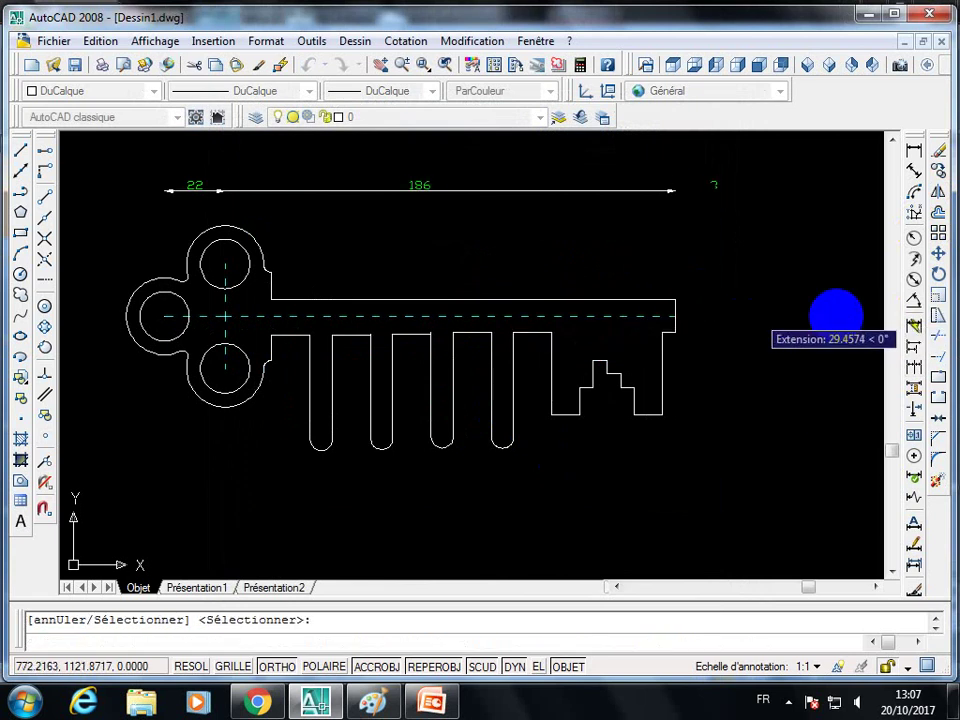
pyautogui.click(913, 150)
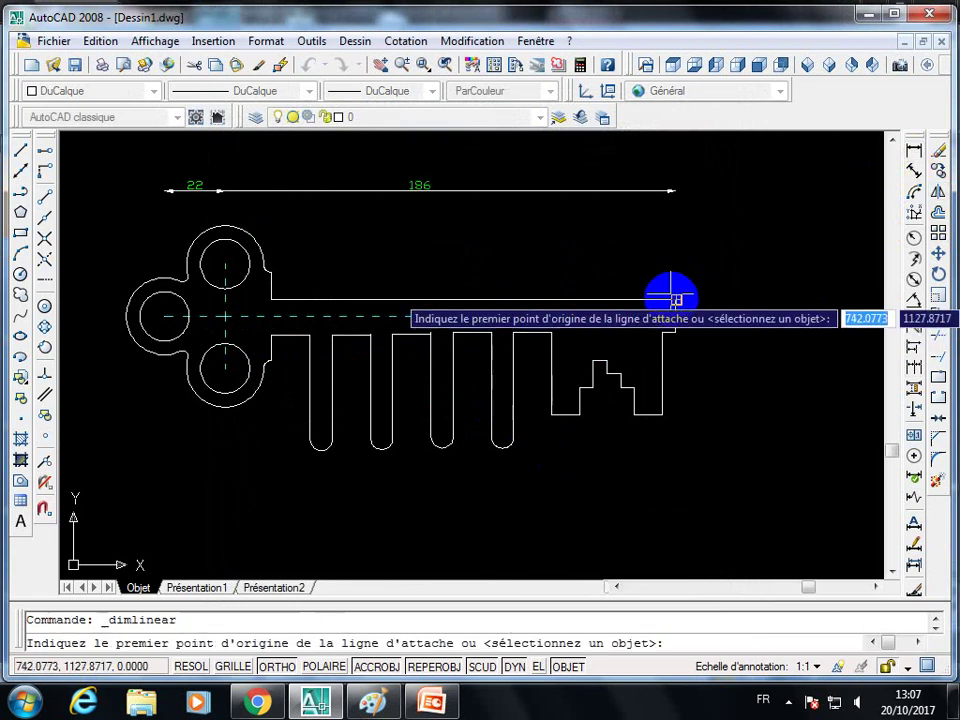
pyautogui.click(675, 300)
pyautogui.click(676, 332)
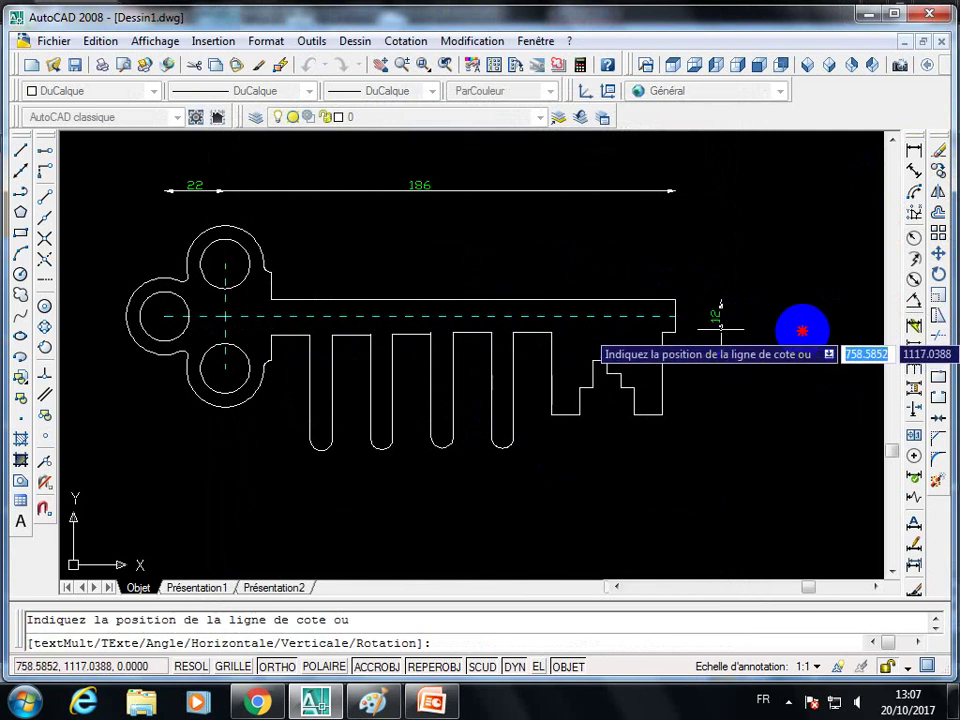
pyautogui.click(718, 317)
# - Dimension the last bit step as 5 below the key
pyautogui.press('Return')
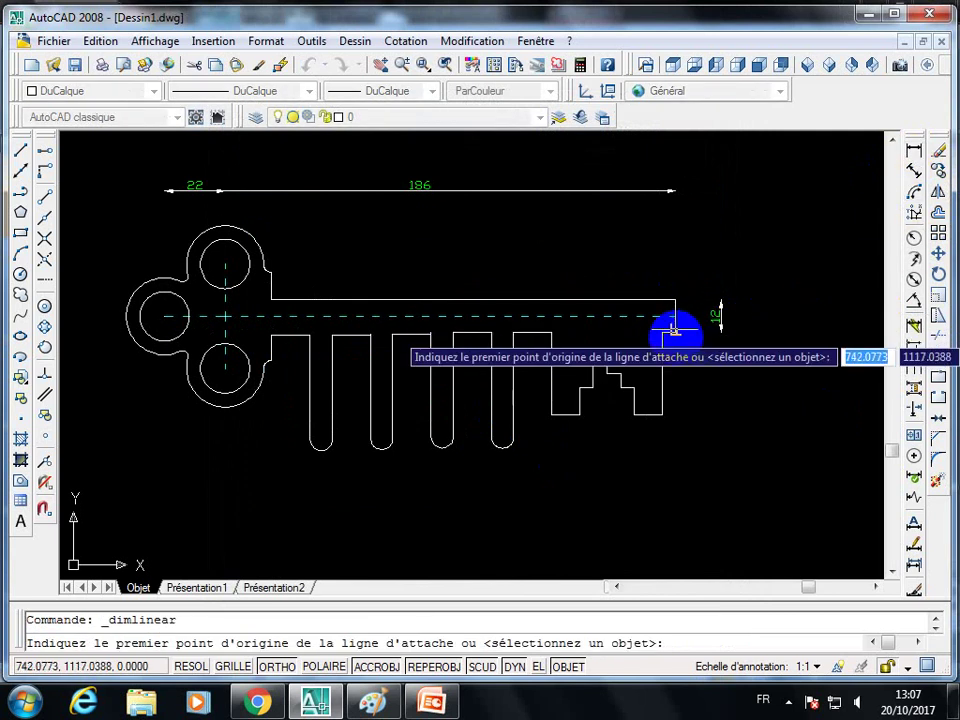
pyautogui.click(676, 331)
pyautogui.click(662, 331)
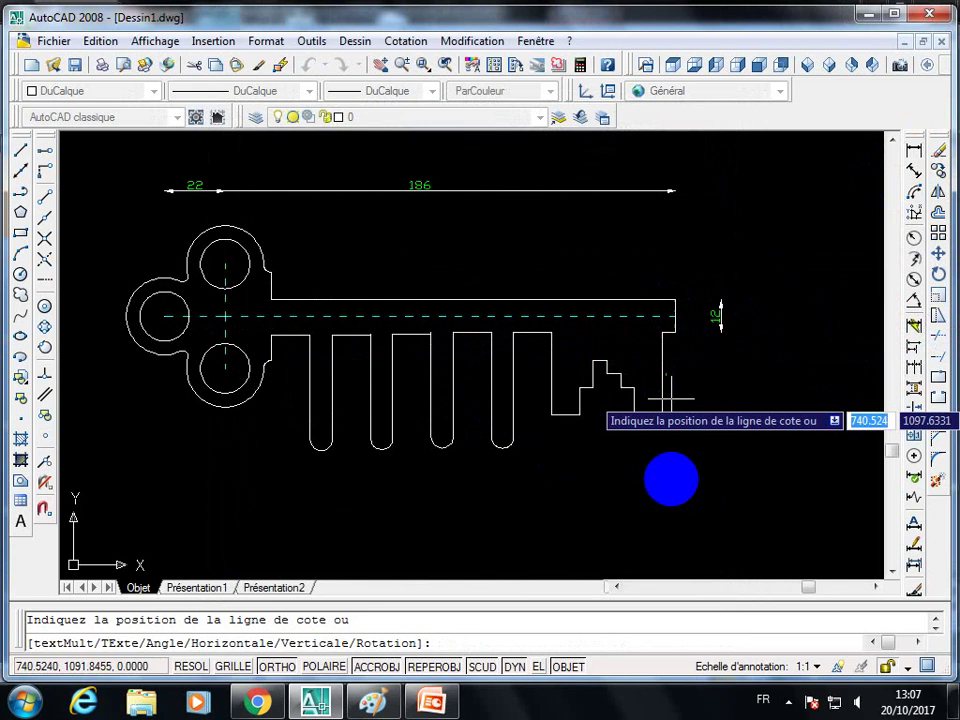
pyautogui.click(671, 481)
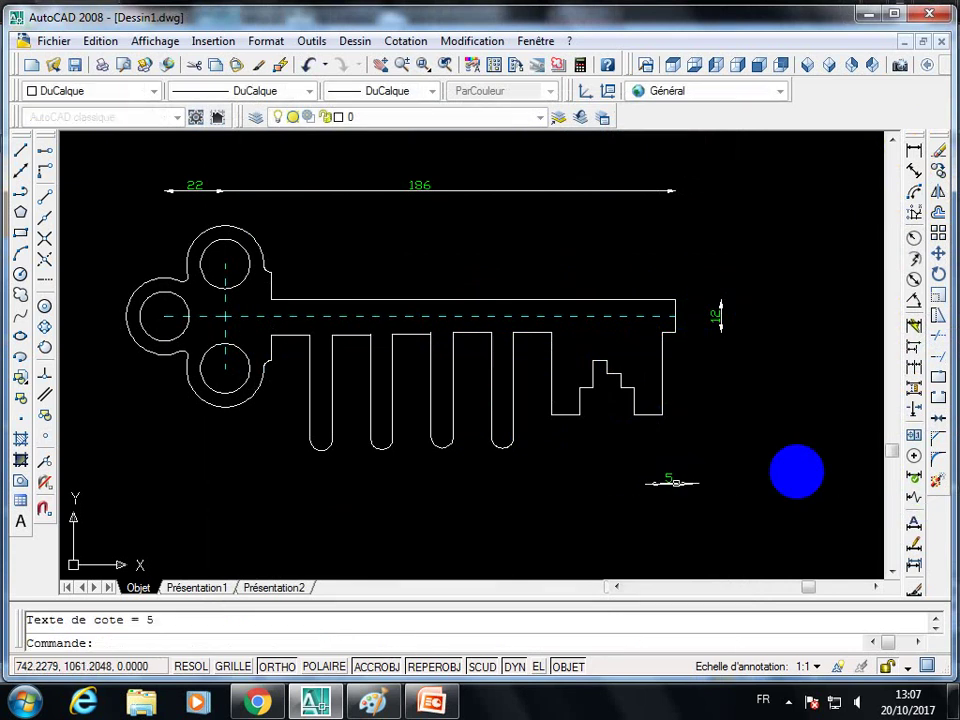
# - Continue the chain along the bit steps and teeth (5, 8, 14 widths), ending with 17
pyautogui.click(914, 370)
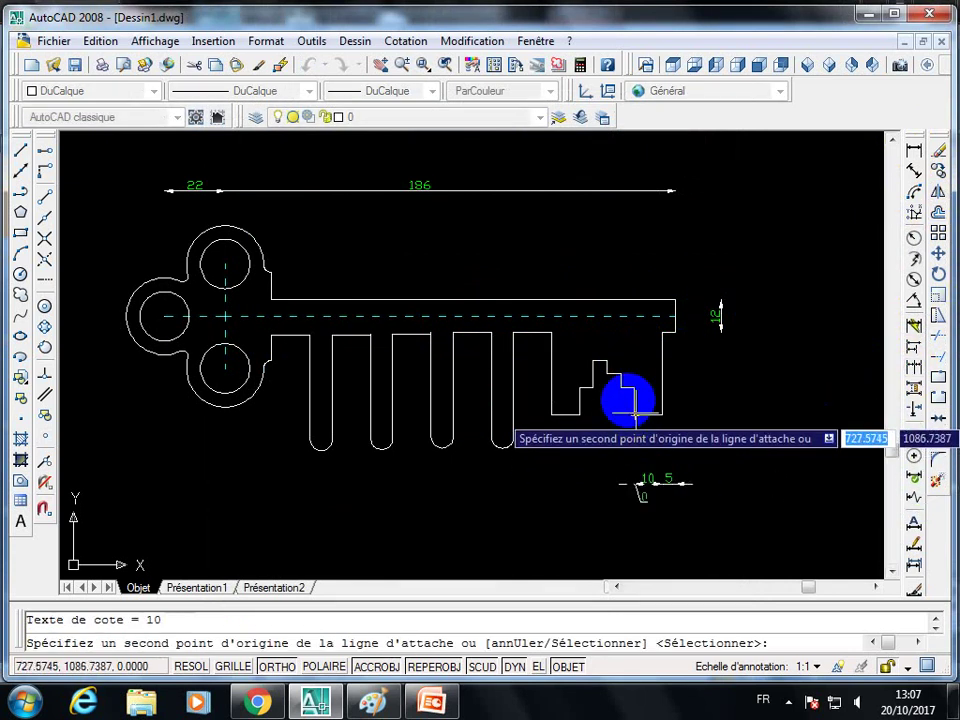
pyautogui.click(620, 387)
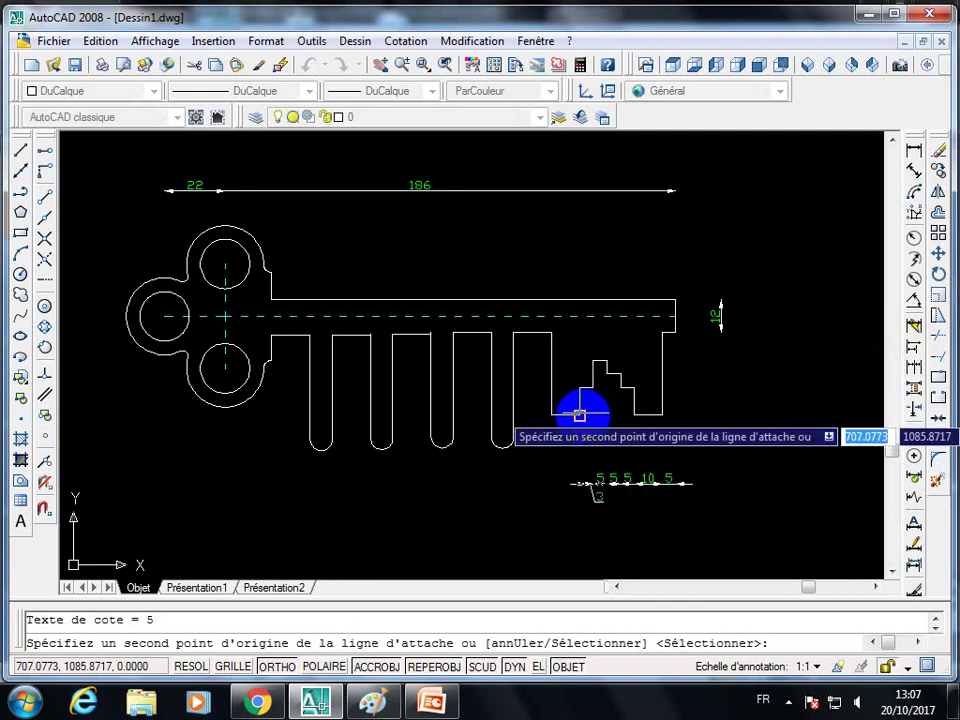
pyautogui.click(580, 411)
pyautogui.click(552, 417)
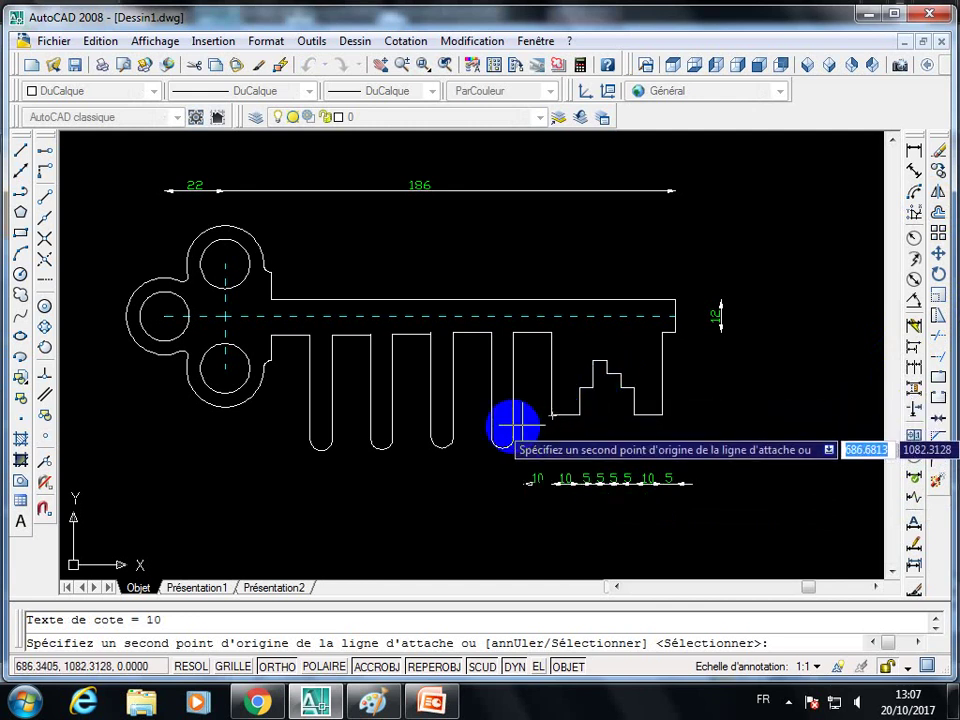
pyautogui.click(513, 427)
pyautogui.click(491, 428)
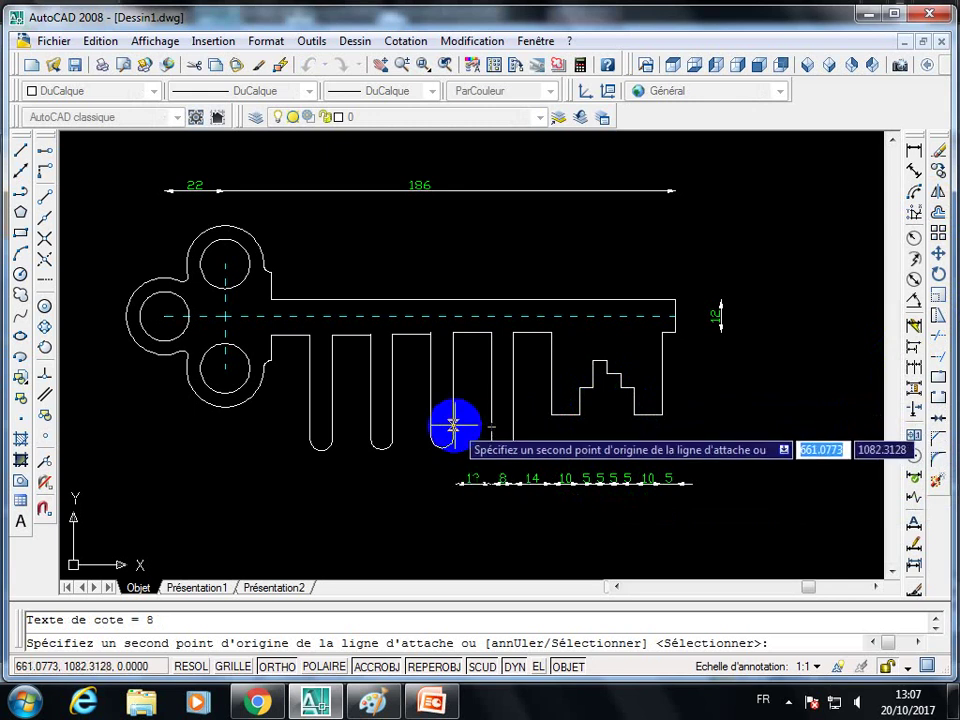
pyautogui.click(453, 428)
pyautogui.click(431, 428)
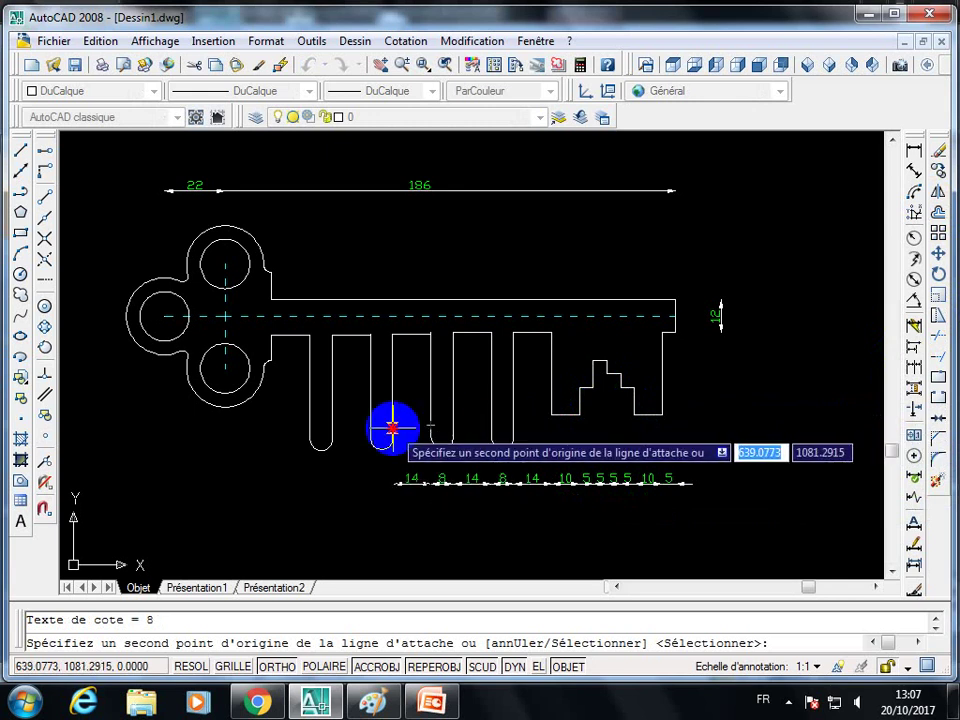
pyautogui.click(392, 427)
pyautogui.click(370, 425)
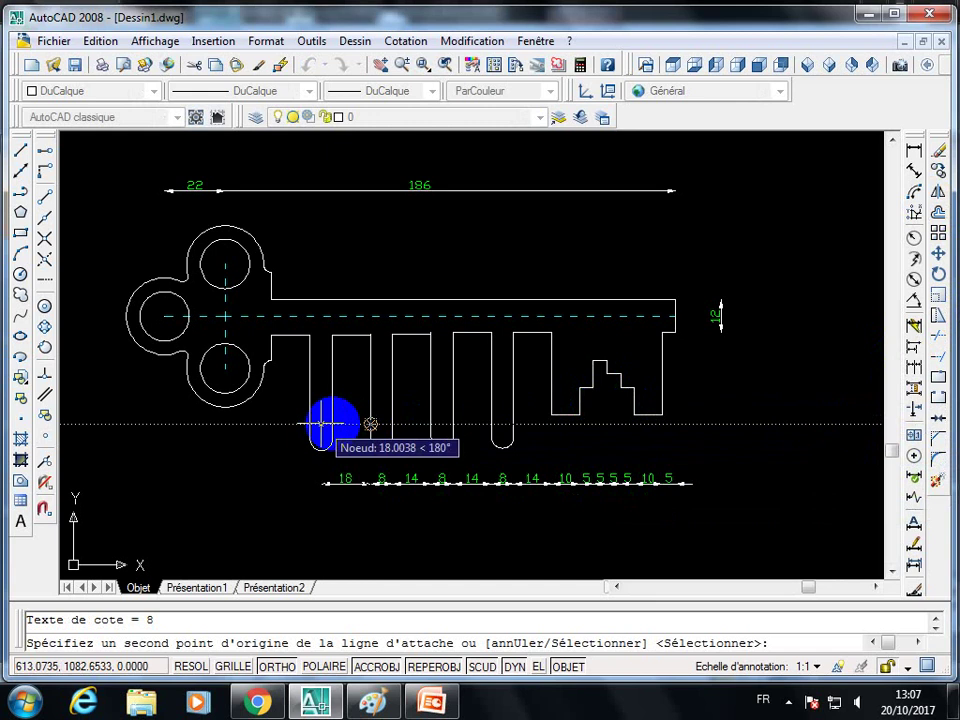
pyautogui.click(332, 425)
pyautogui.click(309, 420)
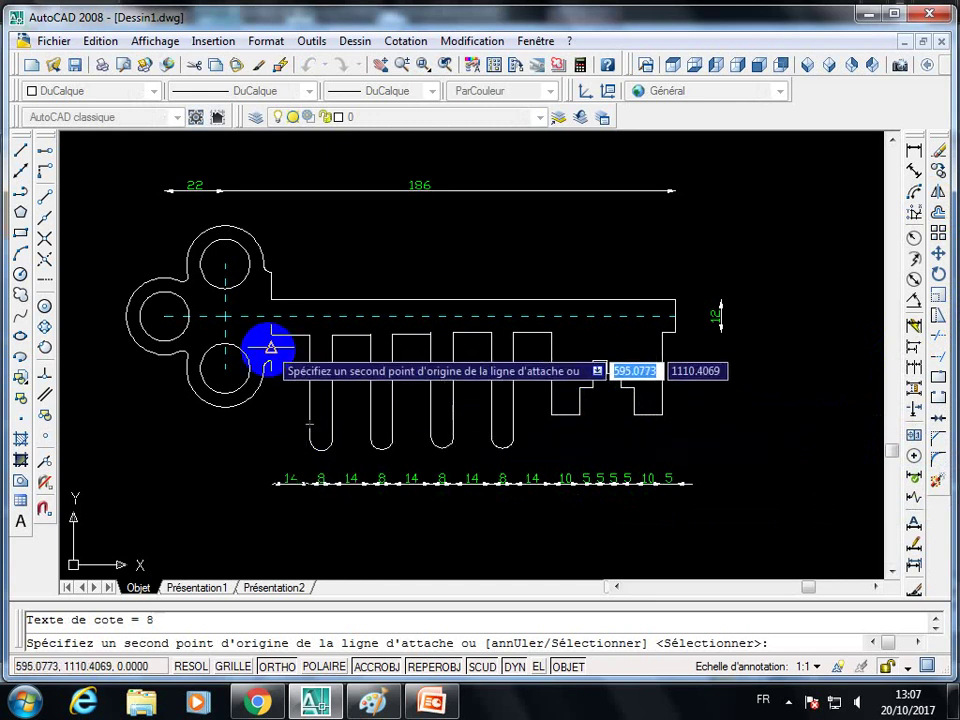
pyautogui.click(270, 348)
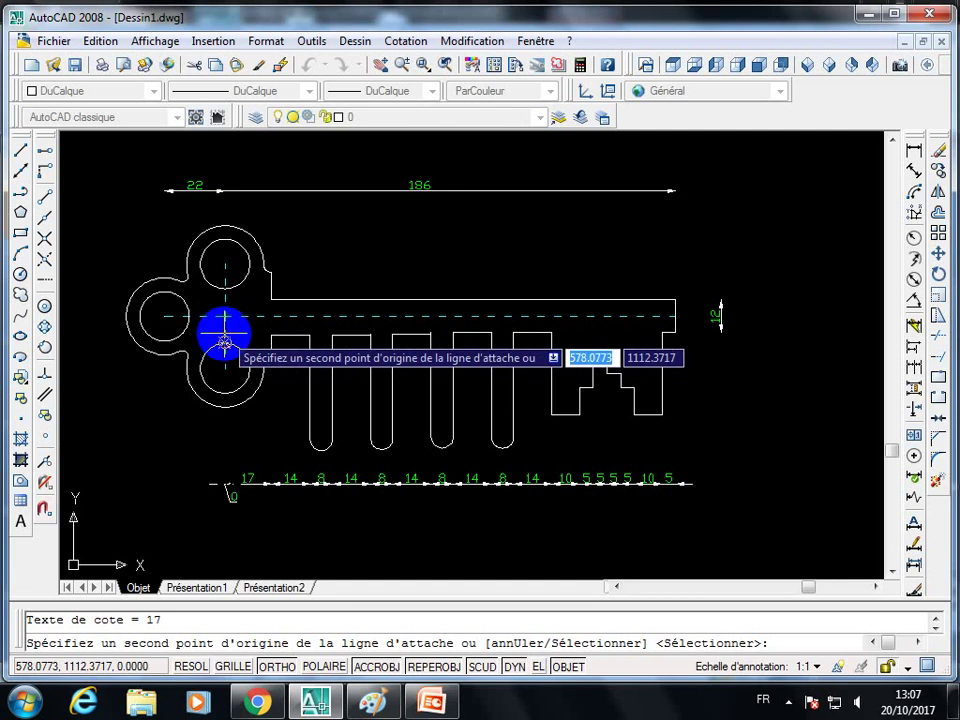
pyautogui.press('Escape')
pyautogui.scroll(2, 350, 422)
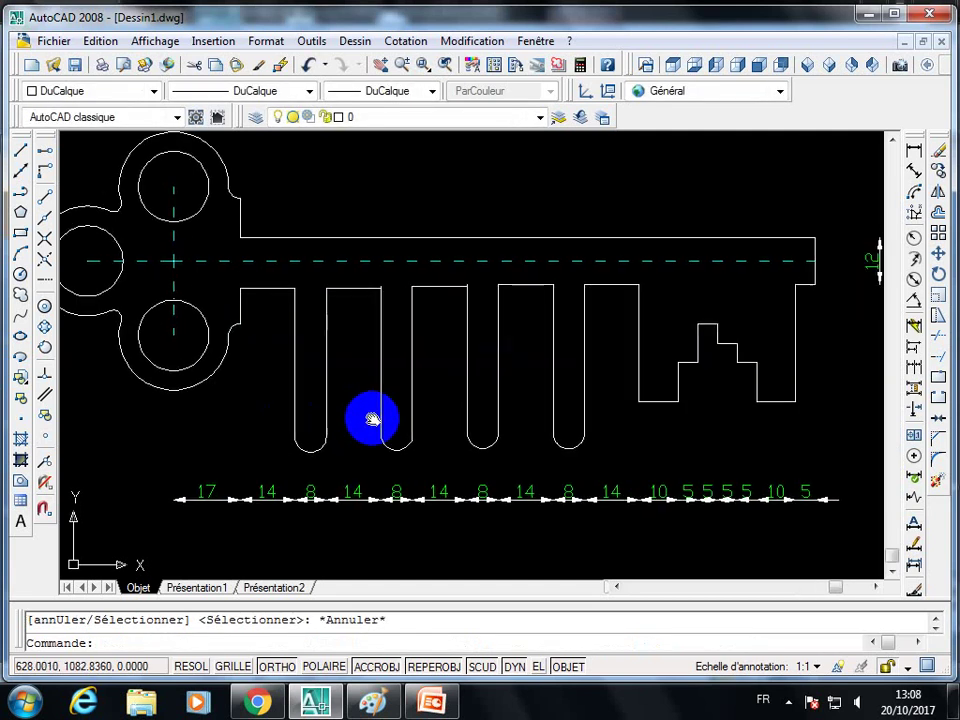
# - Add a vertical 42 dimension from the top of a tooth down to its tip
pyautogui.scroll(-2, 440, 389)
pyautogui.moveTo(456, 388); pyautogui.dragTo(458, 437, button='middle')
pyautogui.click(914, 152)
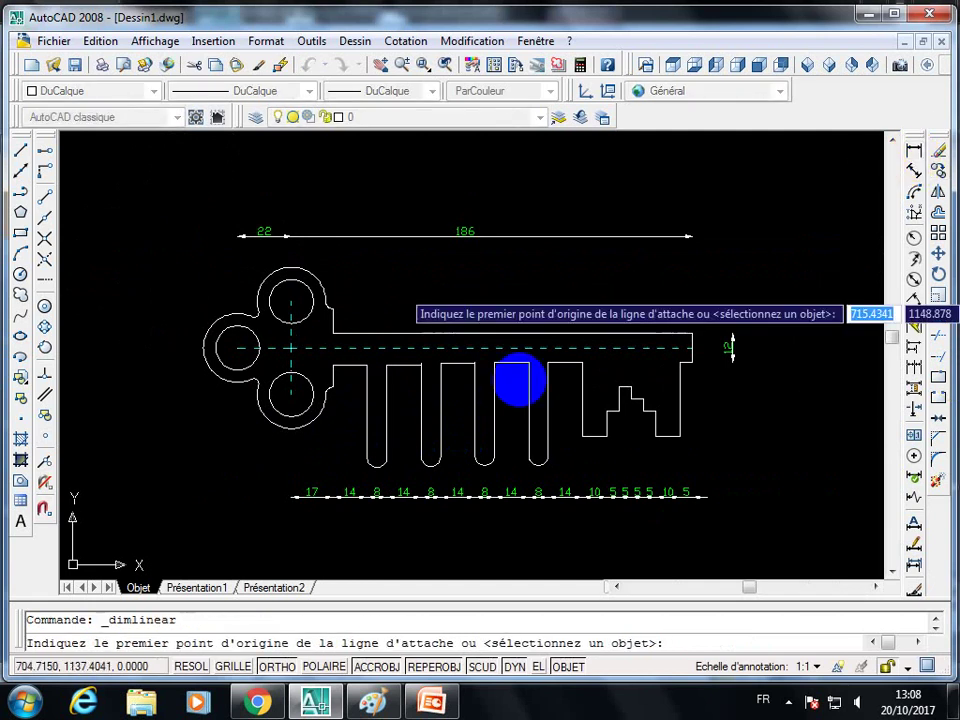
pyautogui.click(547, 362)
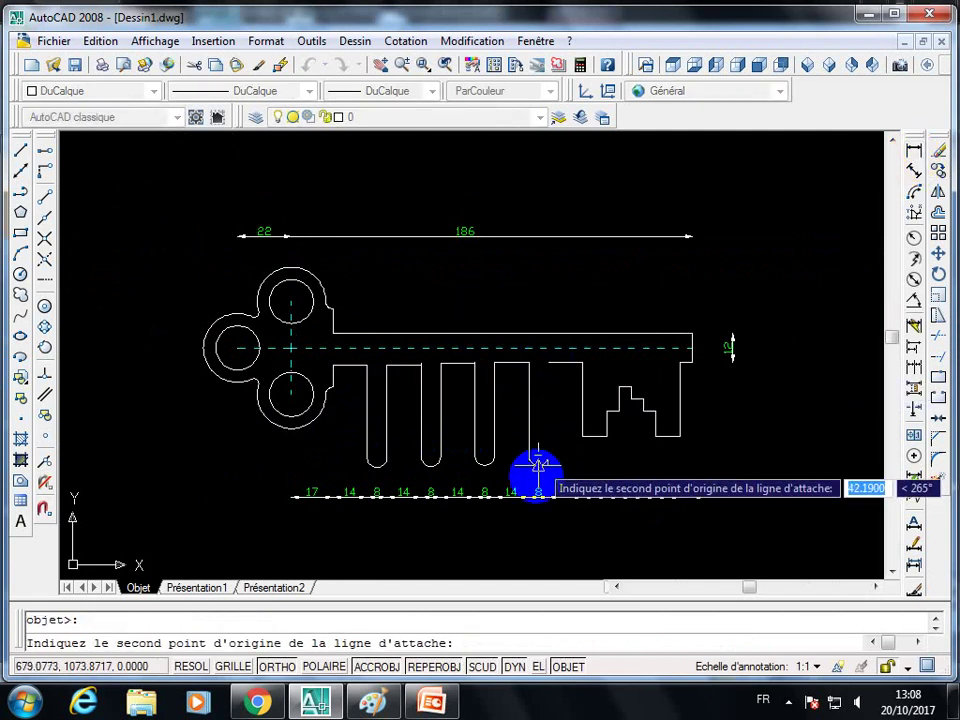
pyautogui.click(535, 462)
pyautogui.click(562, 463)
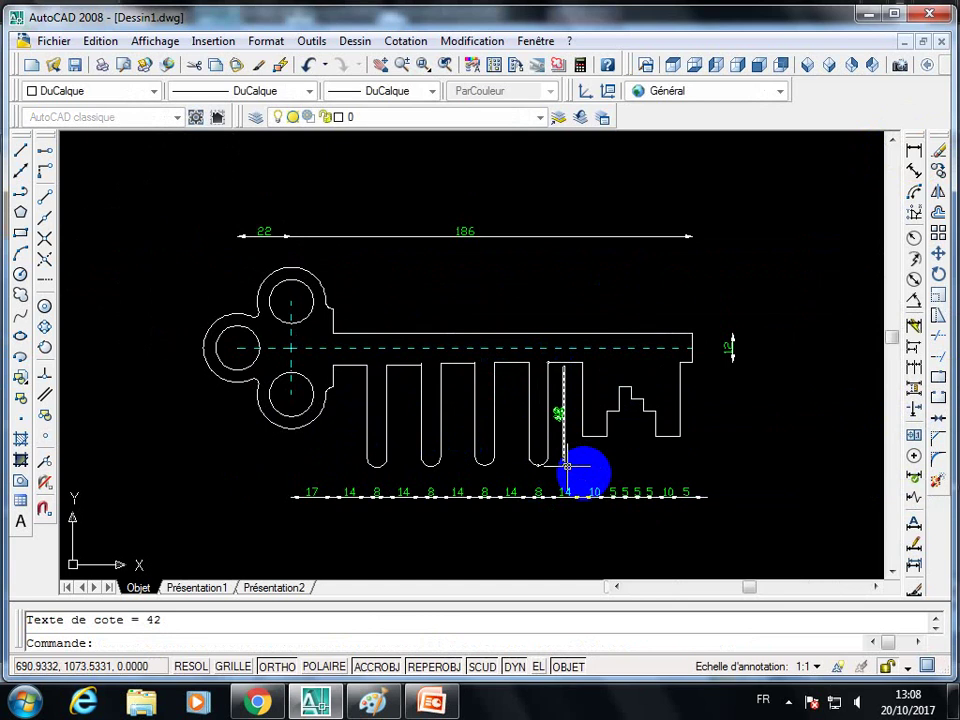
pyautogui.moveTo(586, 468); pyautogui.dragTo(577, 484, button='middle')
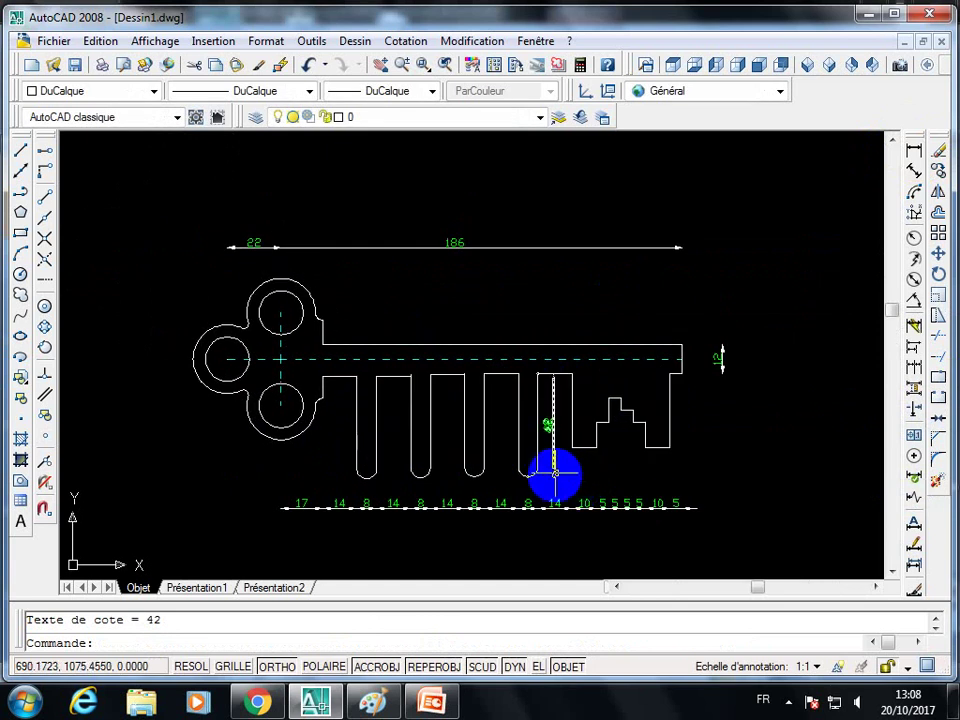
pyautogui.scroll(2, 554, 474)
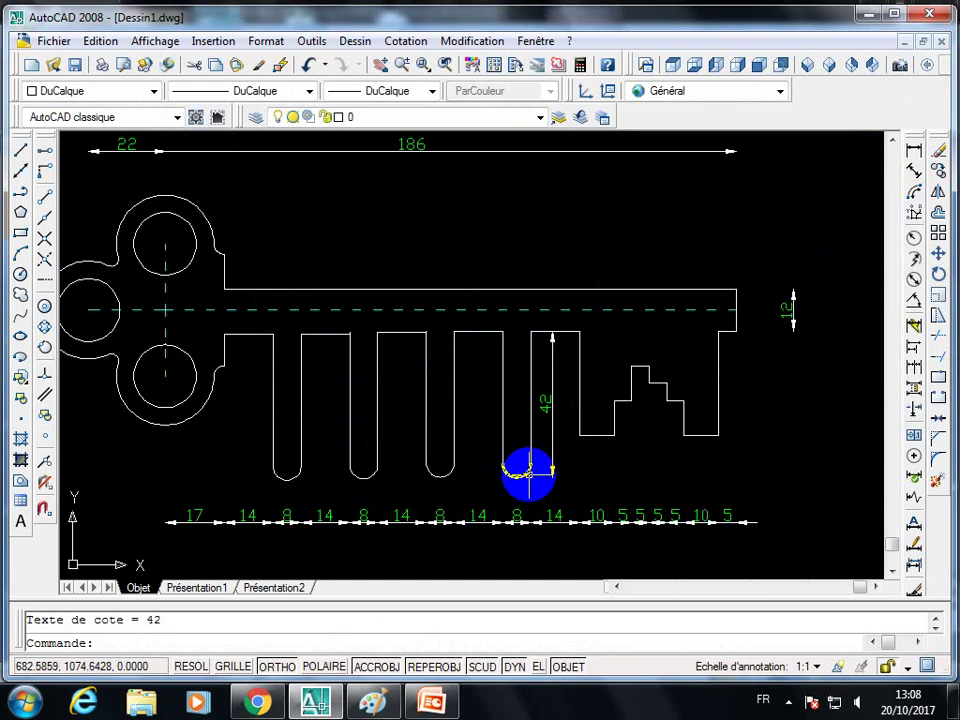
pyautogui.moveTo(527, 474); pyautogui.dragTo(580, 449, button='middle')
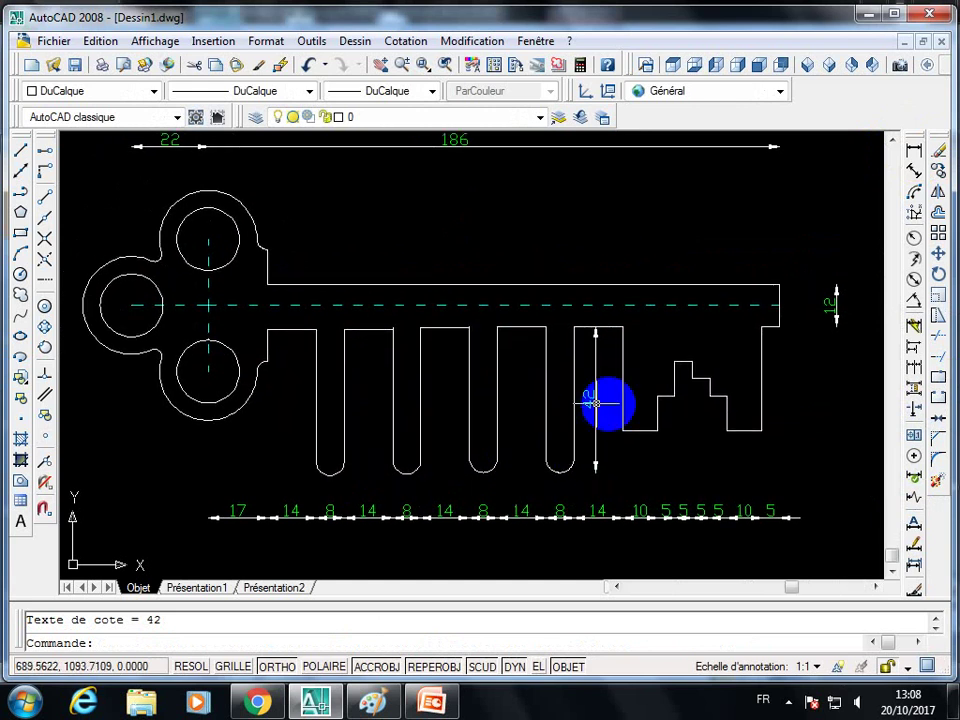
pyautogui.moveTo(612, 403)
pyautogui.mouseDown(button='middle')
pyautogui.moveTo(729, 411)
pyautogui.moveTo(732, 431)
pyautogui.mouseUp(button='middle')
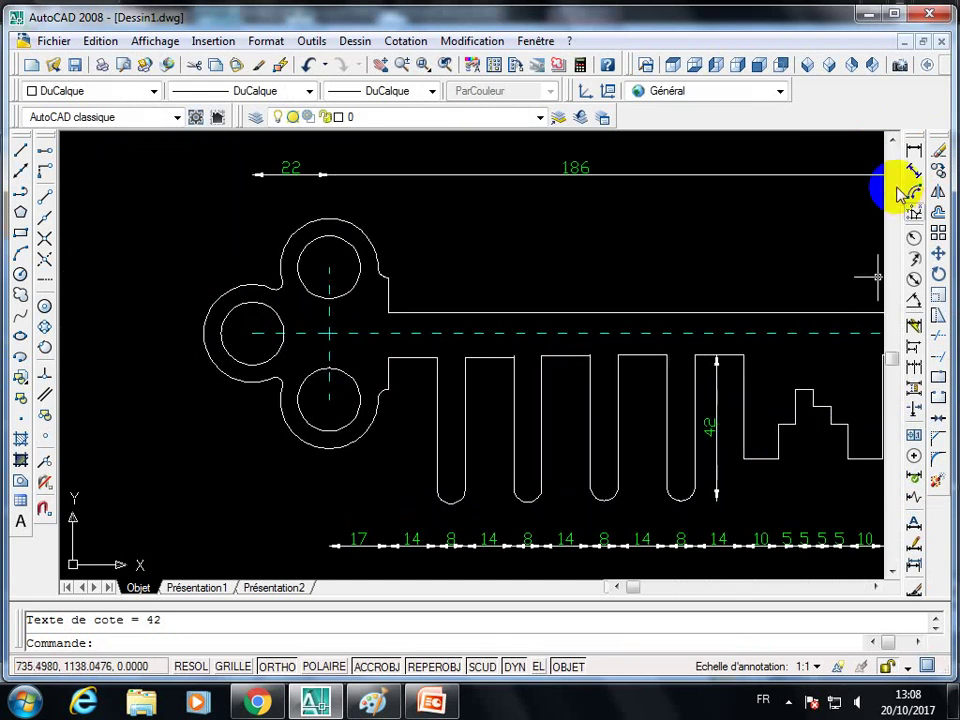
# - Add R14 and R9 radius dimensions to the top ring's outer arc and small circle
pyautogui.click(913, 237)
pyautogui.click(365, 232)
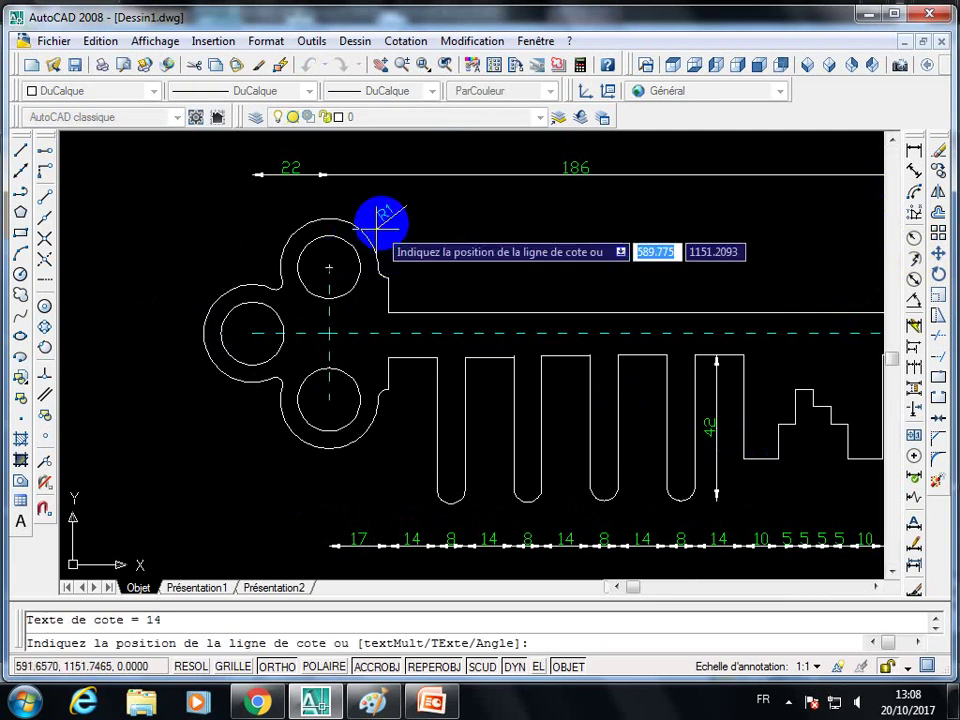
pyautogui.click(399, 204)
pyautogui.press('Return')
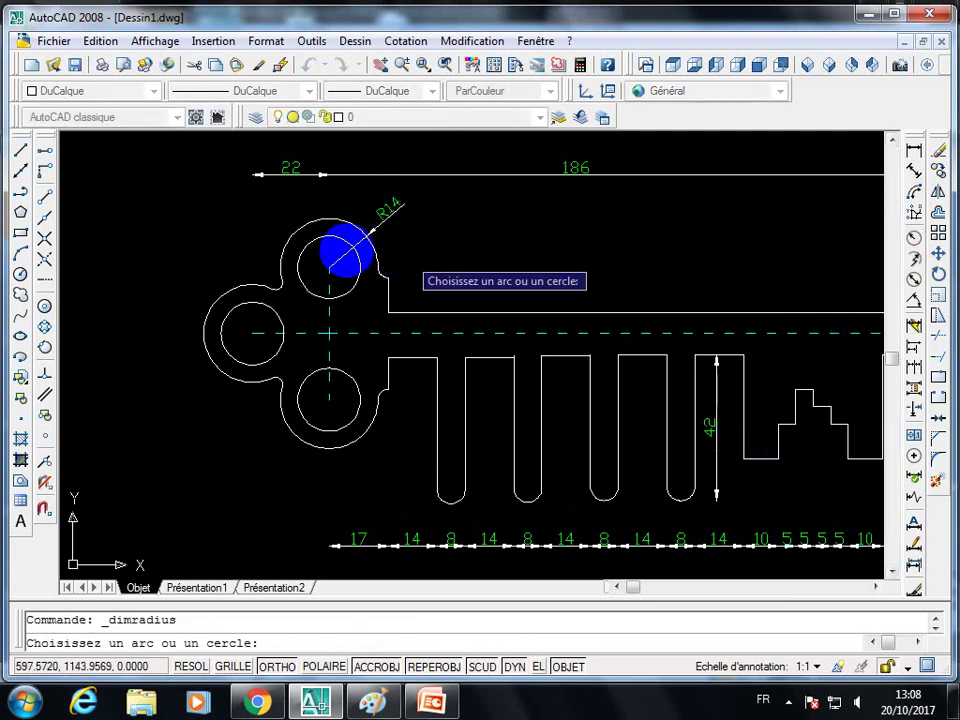
pyautogui.click(307, 244)
pyautogui.click(256, 212)
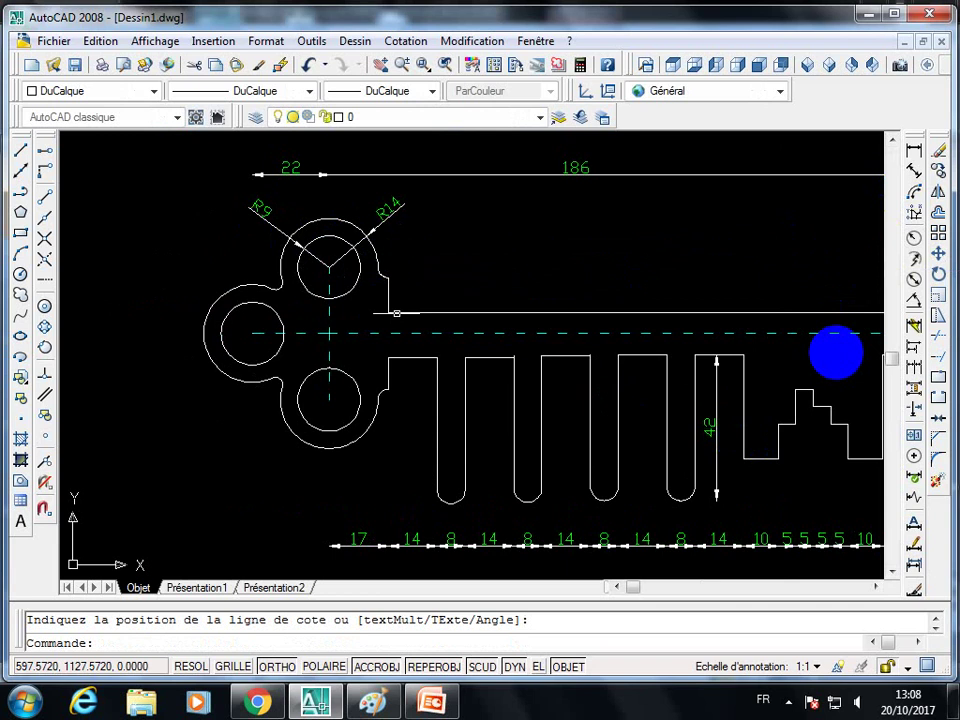
# - Add an Ø18 diameter dimension to the bow's left circle
pyautogui.click(913, 283)
pyautogui.click(231, 352)
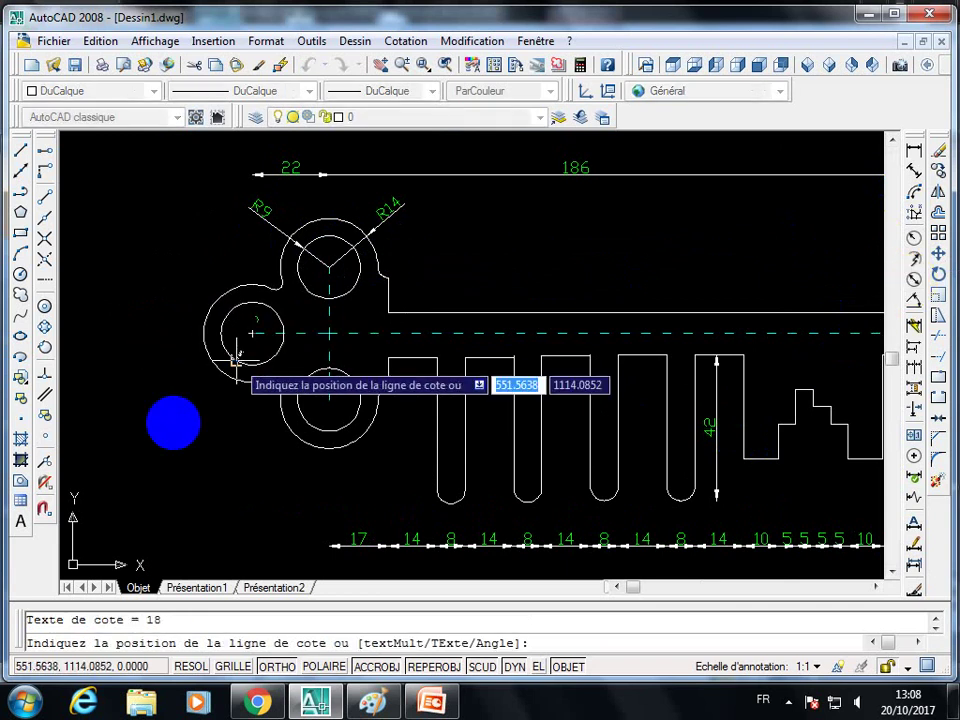
pyautogui.click(162, 437)
pyautogui.moveTo(220, 484); pyautogui.dragTo(195, 426, button='middle')
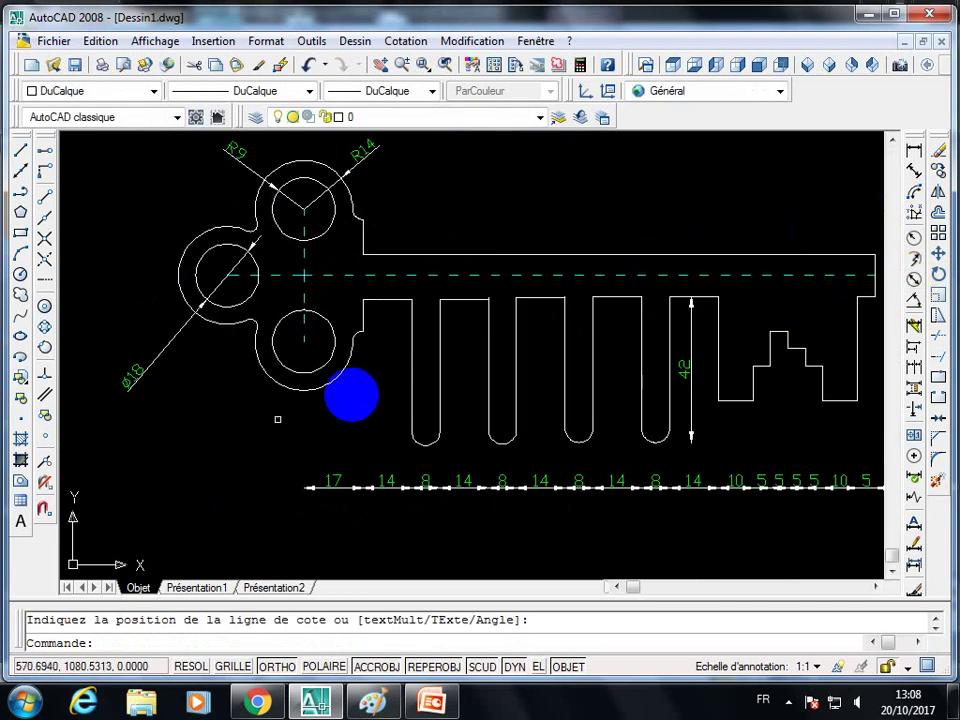
# - Add R3 and R2 radius dimensions to the small fillet arcs near the shaft
pyautogui.click(913, 240)
pyautogui.scroll(5, 400, 360)
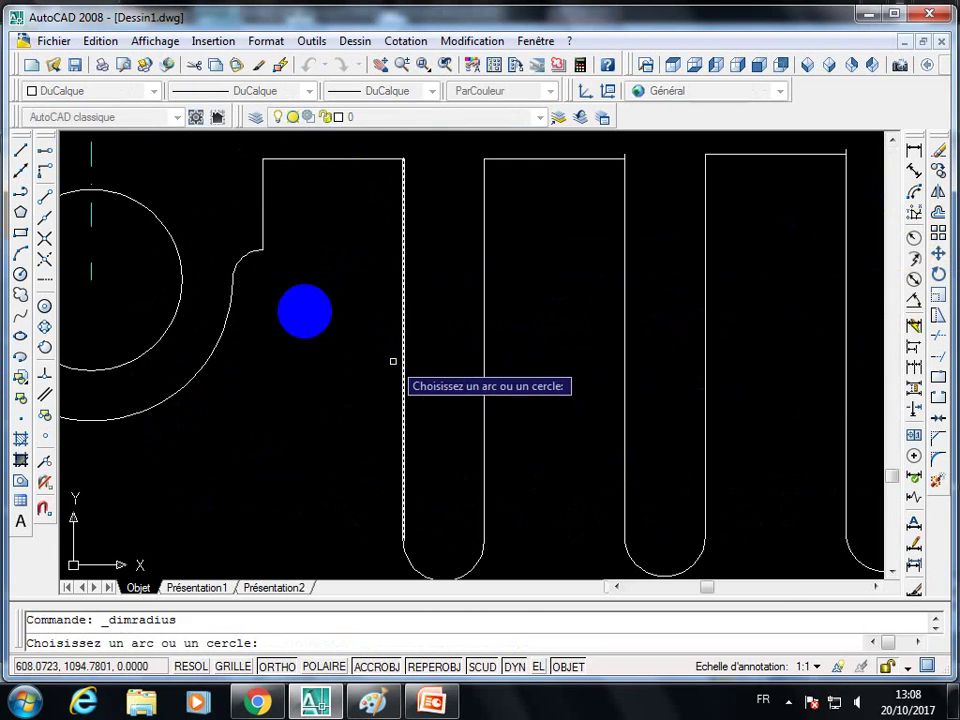
pyautogui.click(237, 261)
pyautogui.click(243, 254)
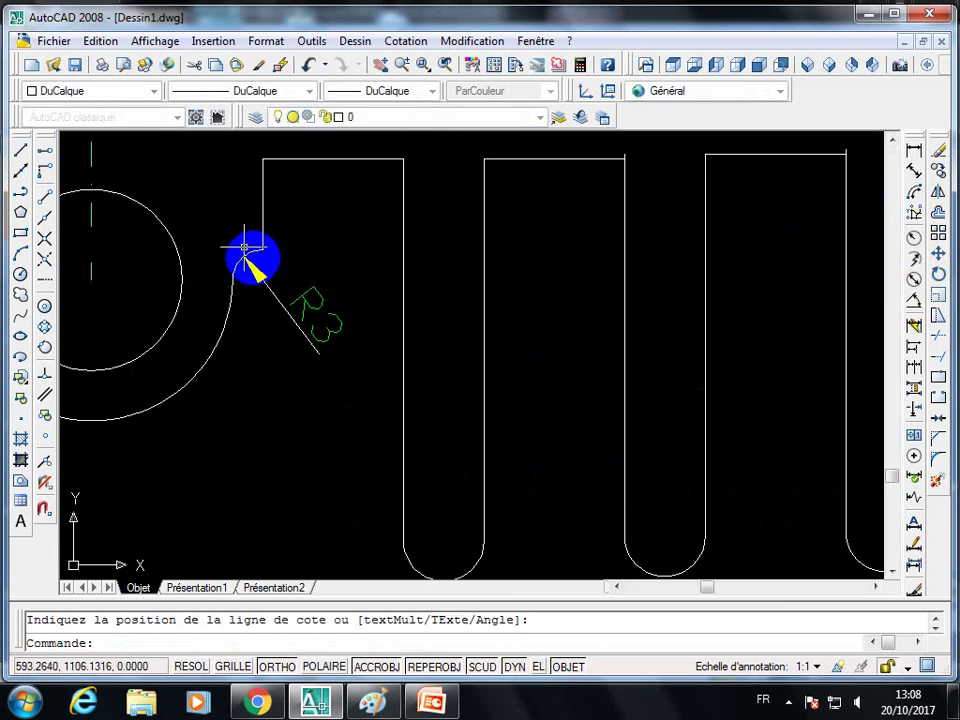
pyautogui.scroll(-2, 450, 390)
pyautogui.scroll(-2, 826, 414)
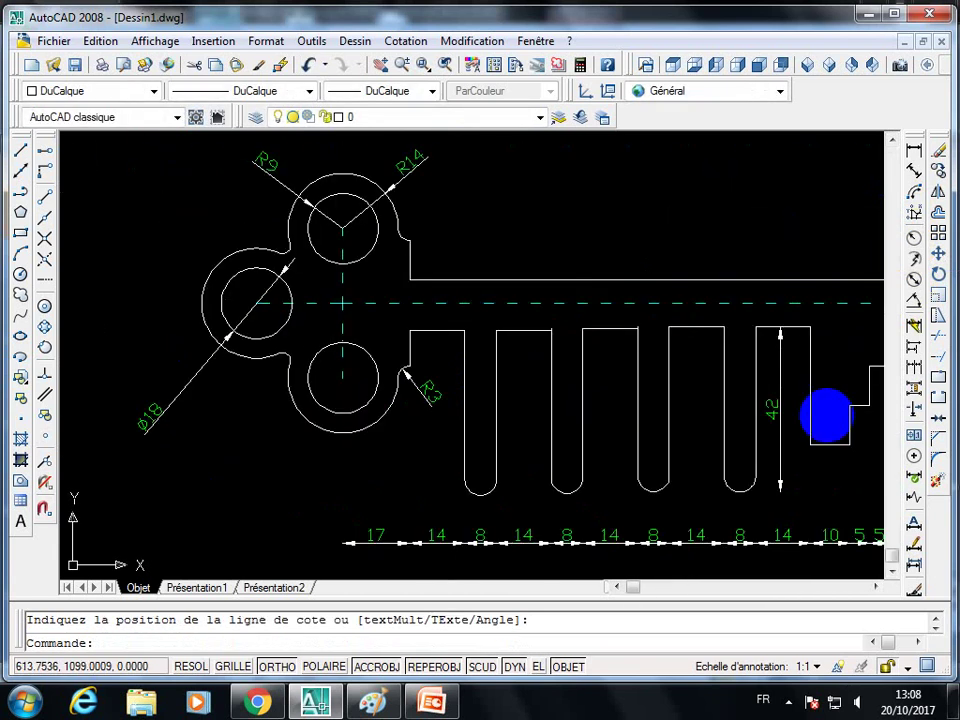
pyautogui.click(914, 259)
pyautogui.scroll(3, 245, 240)
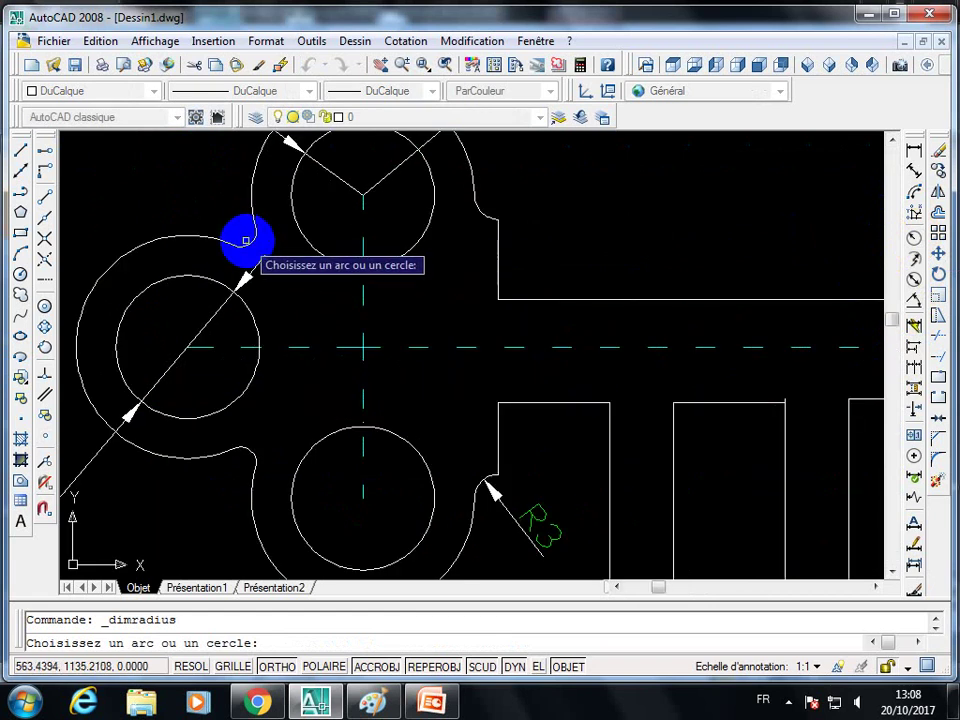
pyautogui.click(245, 240)
pyautogui.click(190, 175)
pyautogui.scroll(-4, 250, 225)
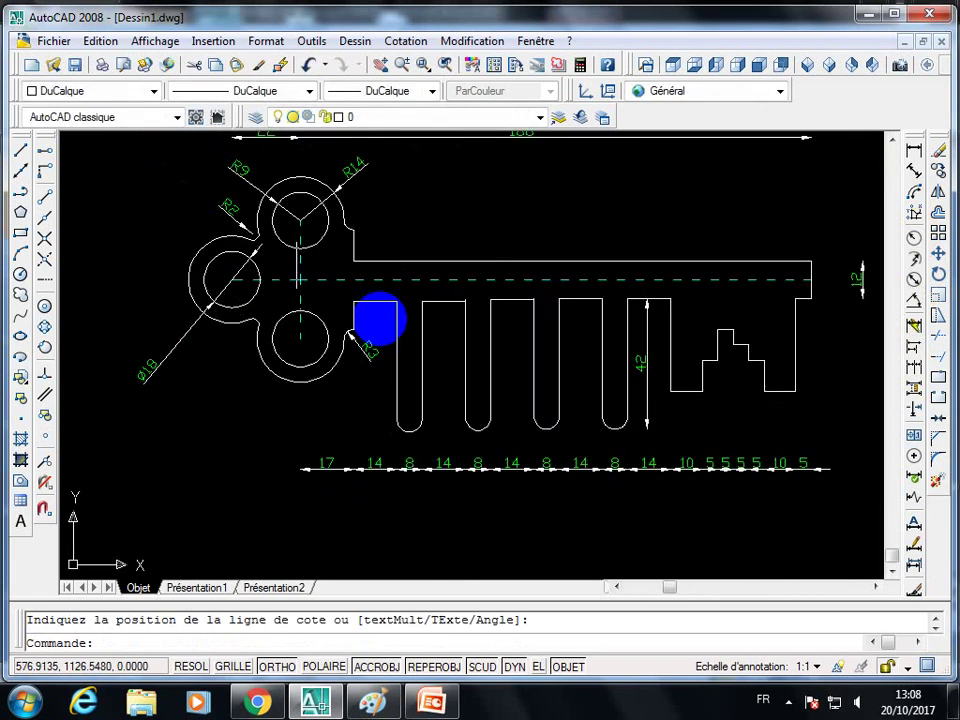
pyautogui.moveTo(376, 318)
pyautogui.mouseDown(button='middle')
pyautogui.moveTo(398, 342)
pyautogui.moveTo(394, 360)
pyautogui.moveTo(391, 352)
pyautogui.mouseUp(button='middle')
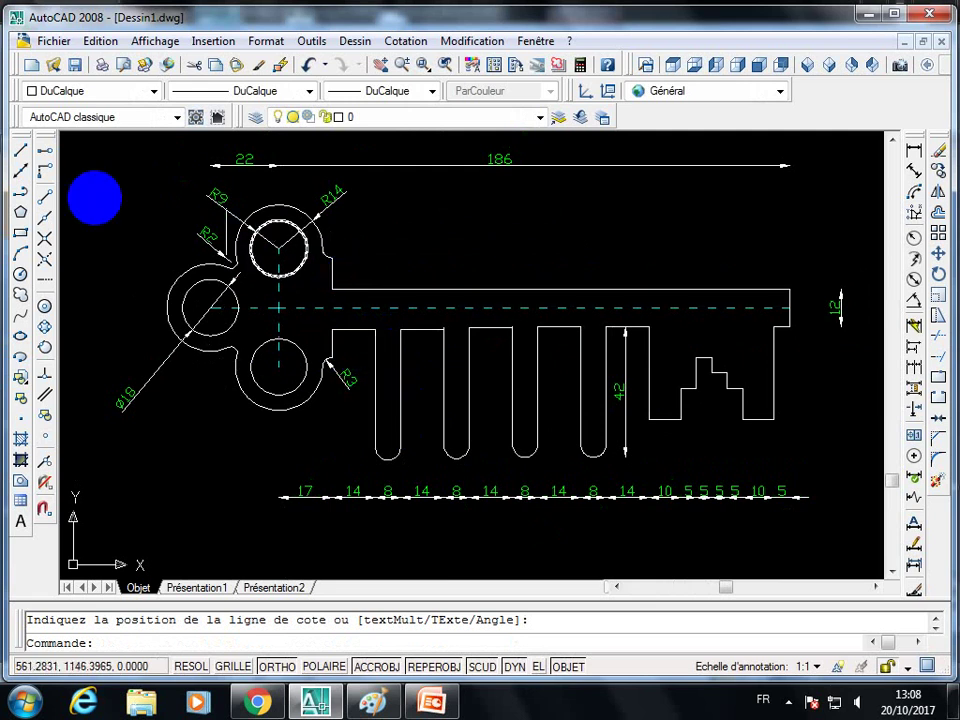
# - Draw a horizontal line right from the upper circle's centre and a short vertical line at the notch arc
pyautogui.click(20, 150)
pyautogui.scroll(3, 205, 236)
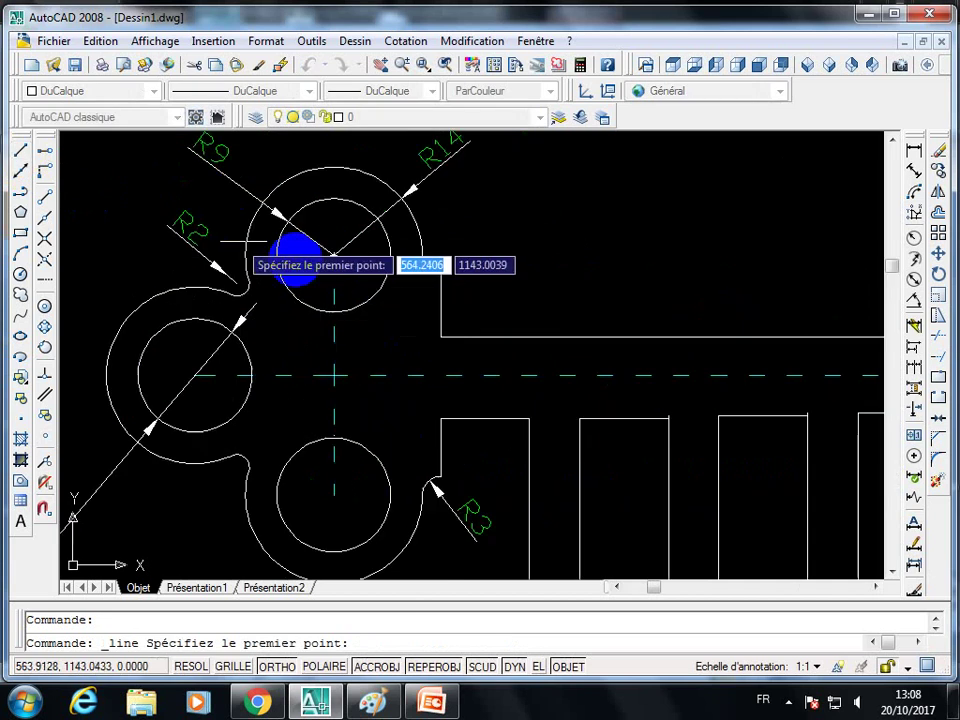
pyautogui.click(333, 252)
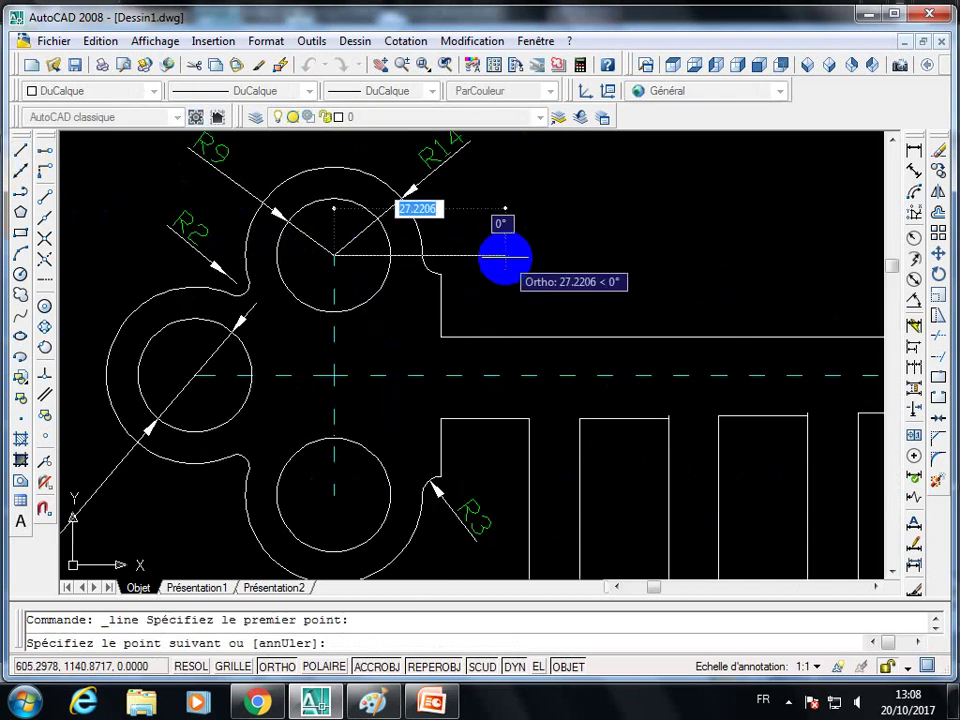
pyautogui.click(505, 257)
pyautogui.press('Escape')
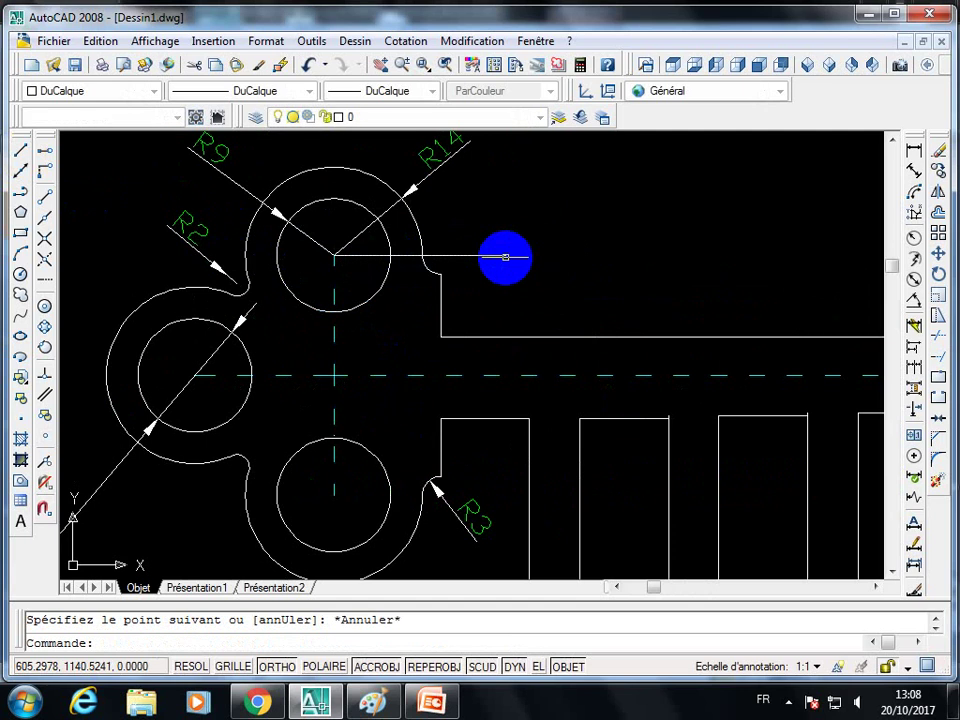
pyautogui.press('Return')
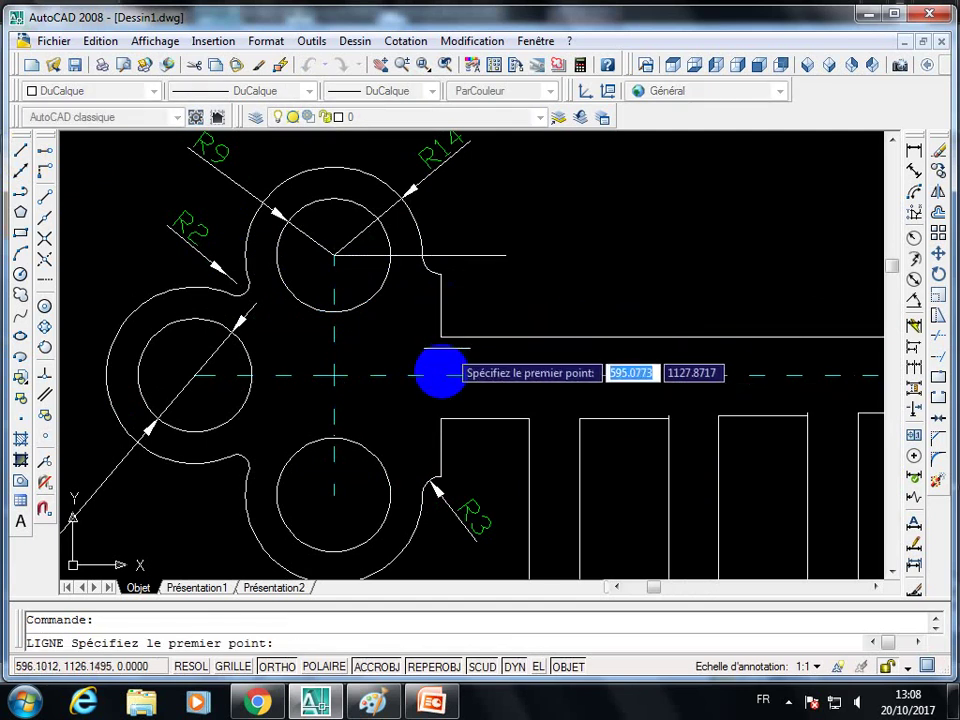
pyautogui.click(438, 270)
pyautogui.press('Escape')
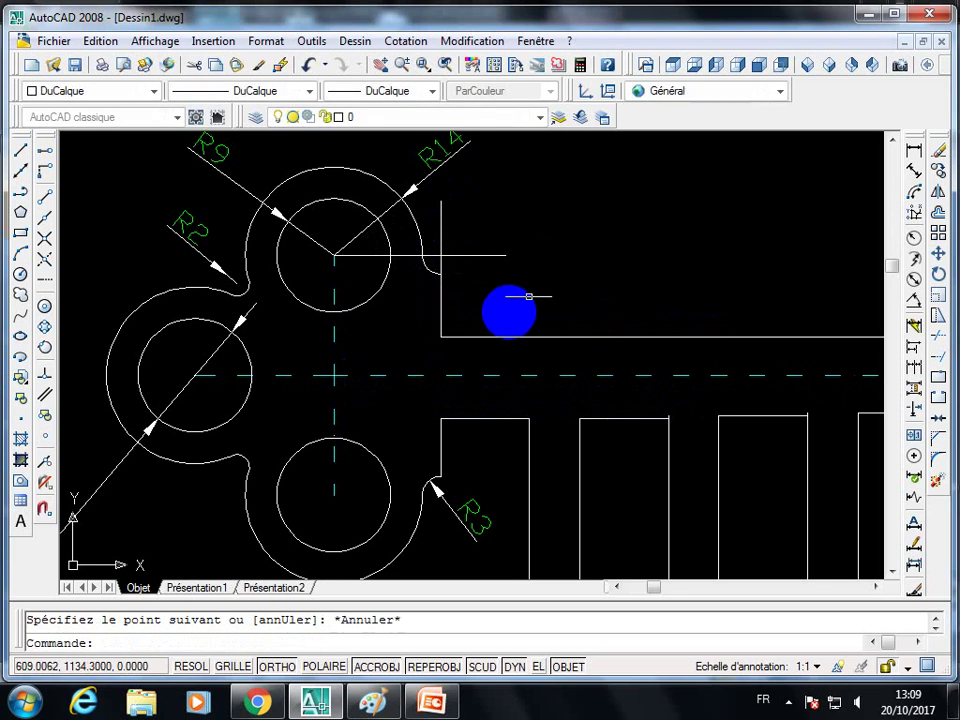
# - Copy an existing centre line's properties onto the new horizontal and vertical lines
pyautogui.click(466, 42)
pyautogui.click(520, 79)
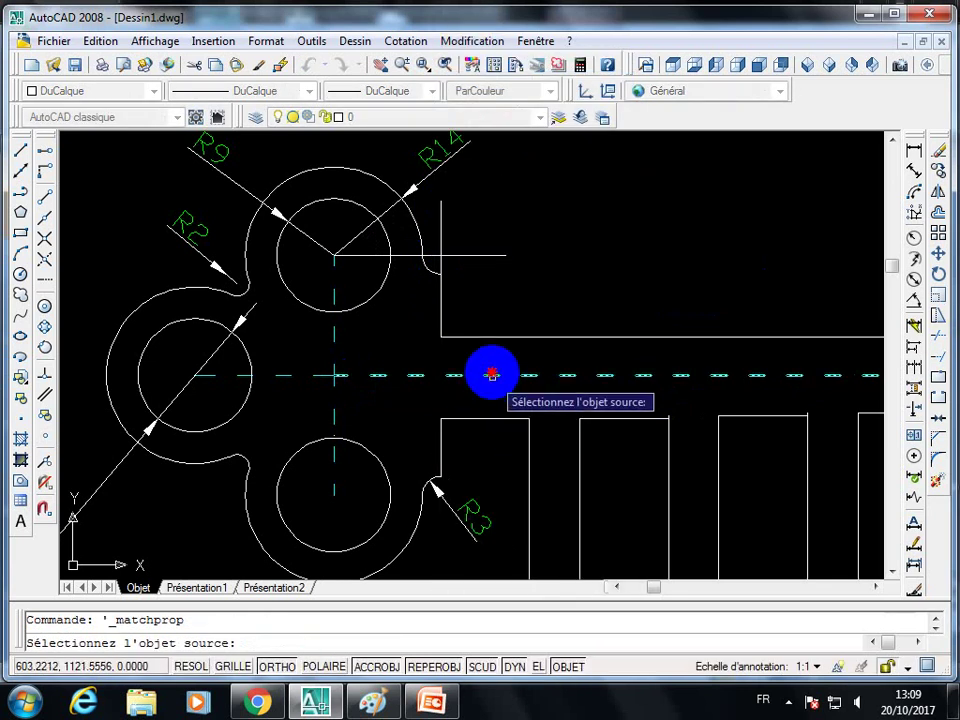
pyautogui.click(492, 374)
pyautogui.click(470, 255)
pyautogui.click(441, 248)
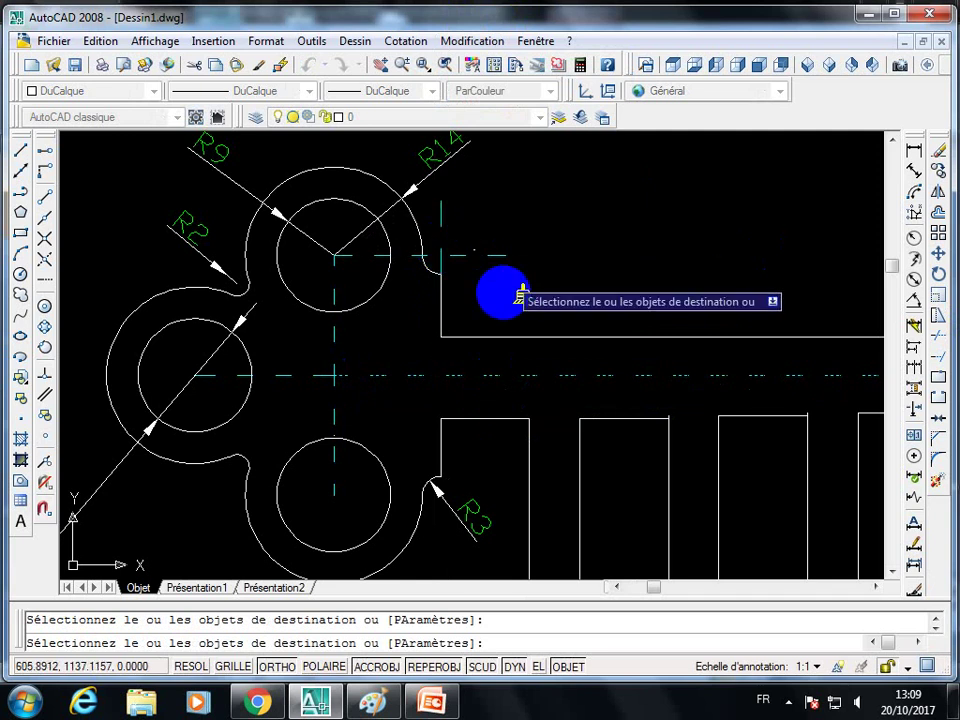
pyautogui.press('Escape')
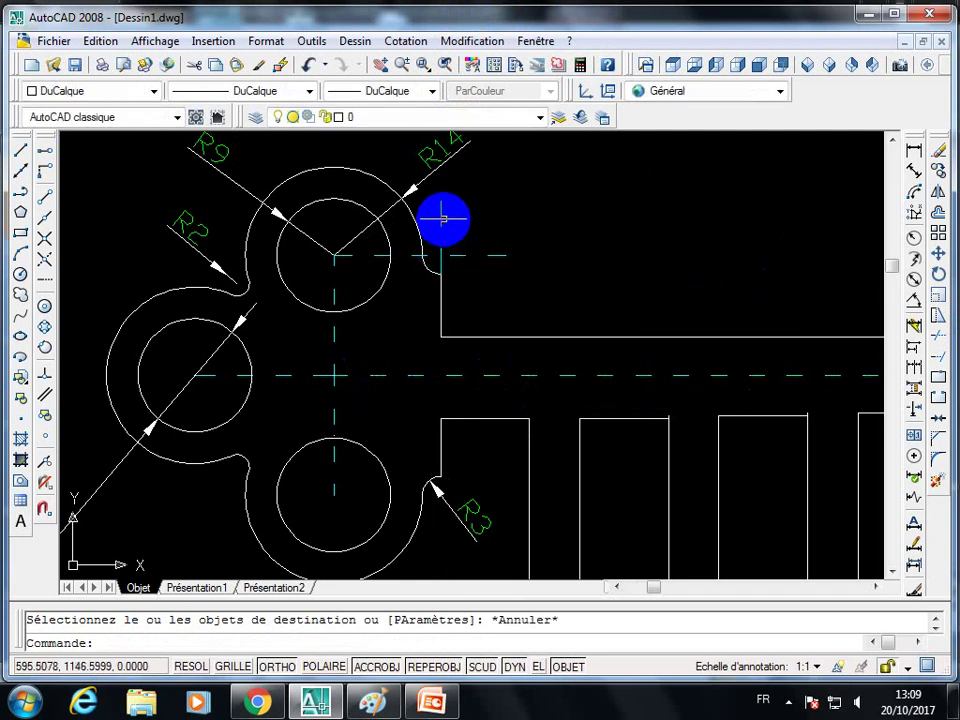
# - Set the short vertical centre line's colour to red in the Properties panel
pyautogui.click(441, 219)
pyautogui.rightClick(441, 220)
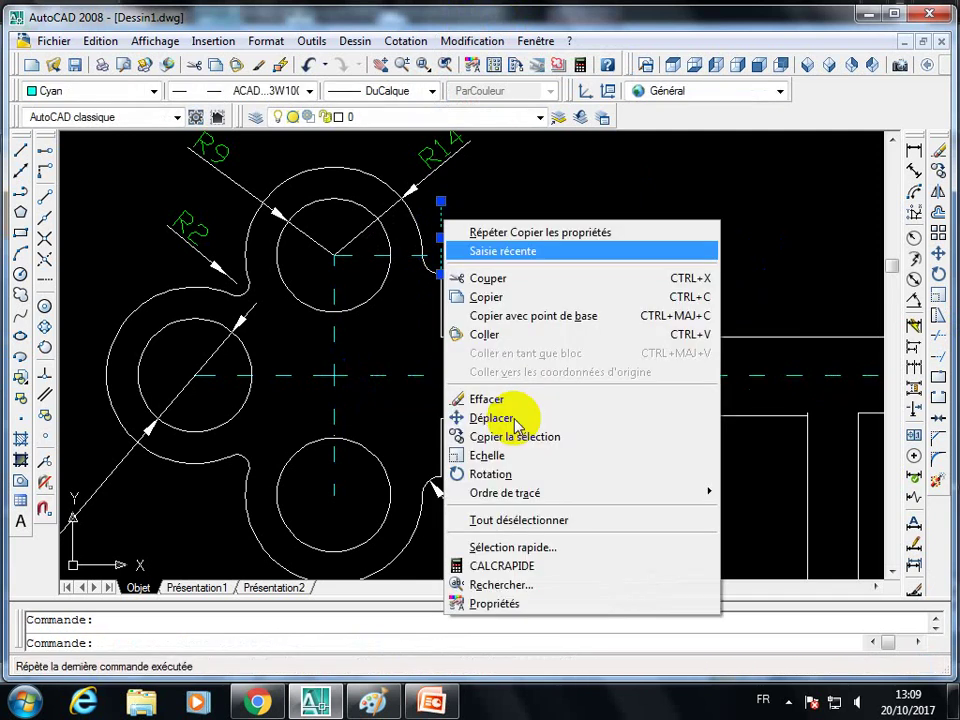
pyautogui.click(495, 604)
pyautogui.click(170, 193)
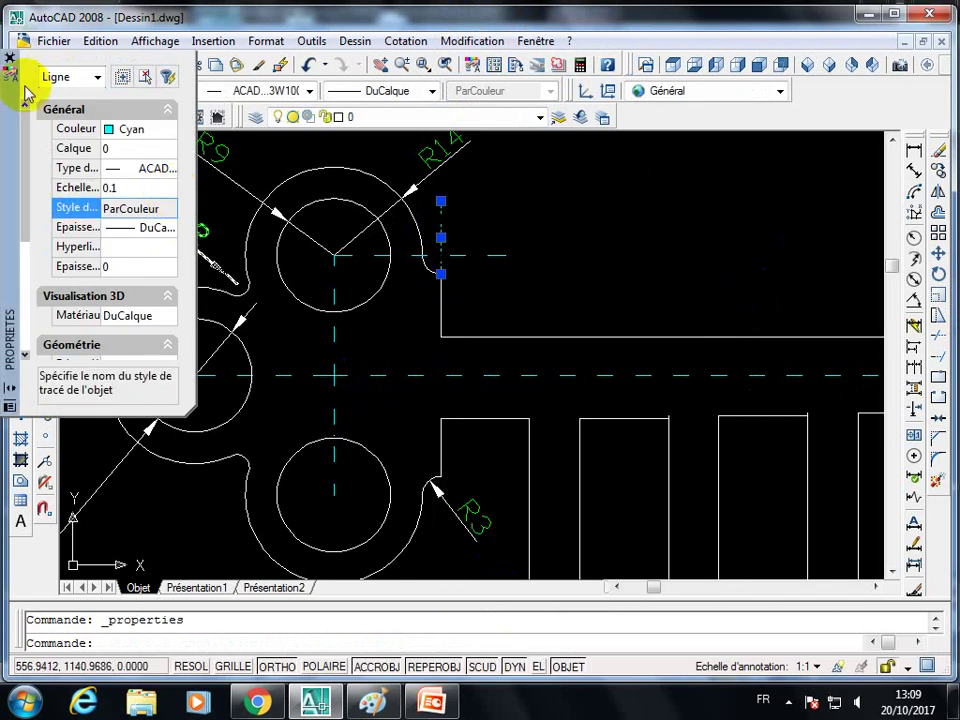
pyautogui.click(120, 130)
pyautogui.click(130, 150)
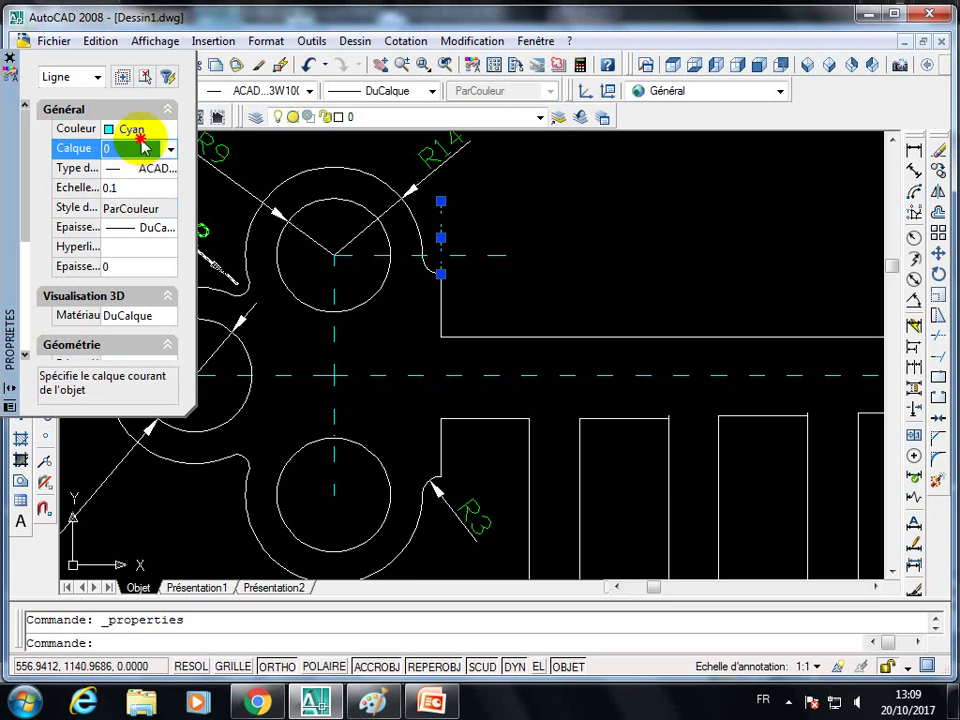
pyautogui.click(147, 132)
pyautogui.click(148, 137)
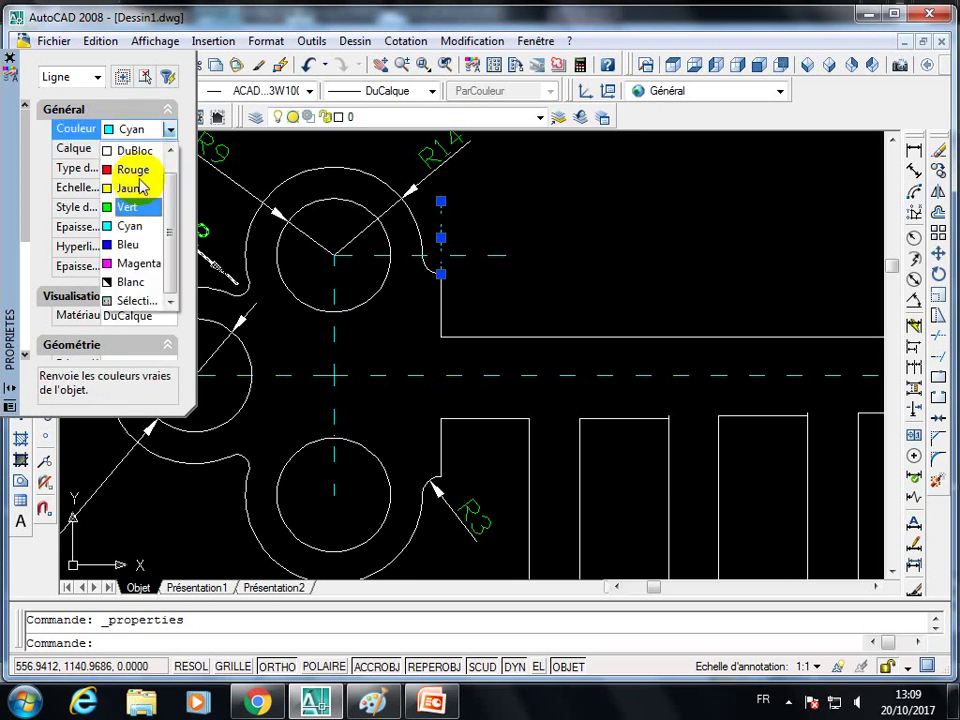
pyautogui.click(134, 170)
pyautogui.press('Escape')
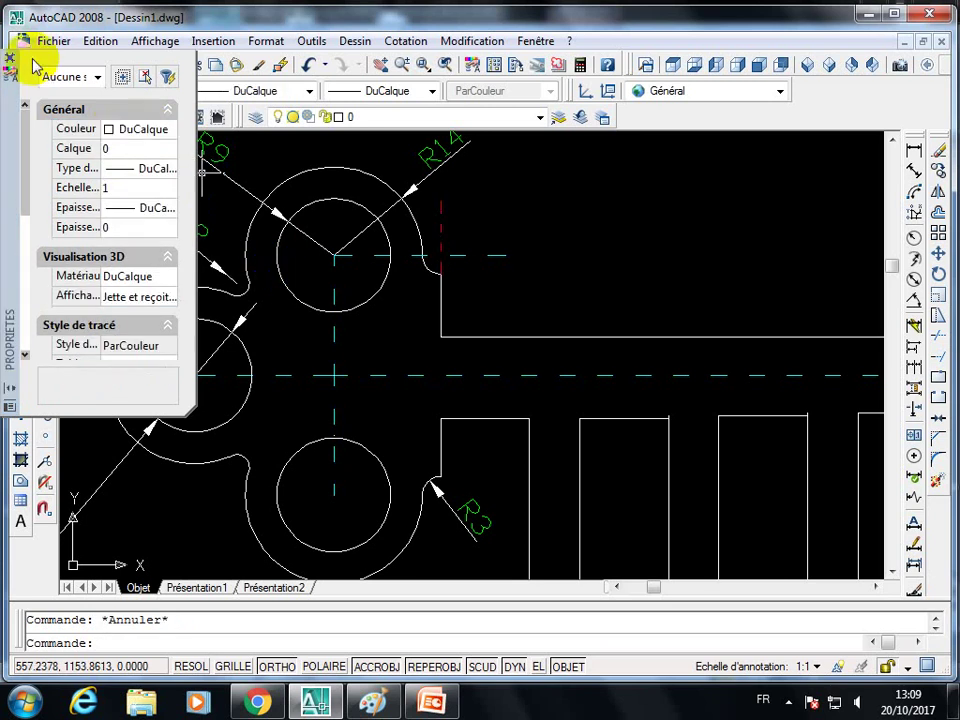
pyautogui.click(9, 58)
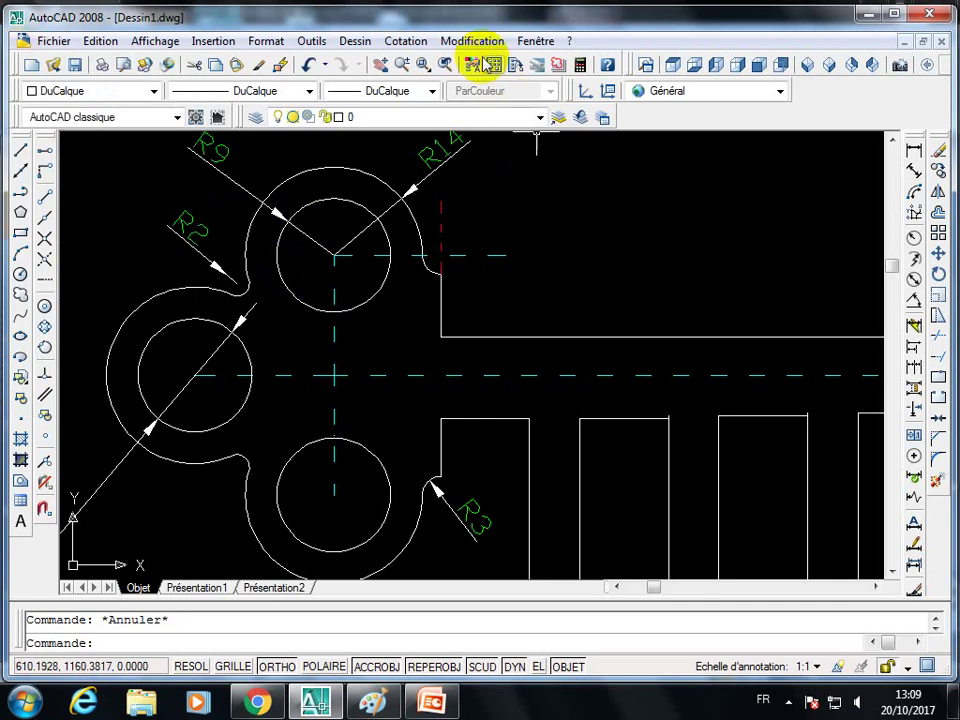
# - Make the horizontal centre line red from the colour toolbar list
pyautogui.click(466, 273)
pyautogui.click(463, 257)
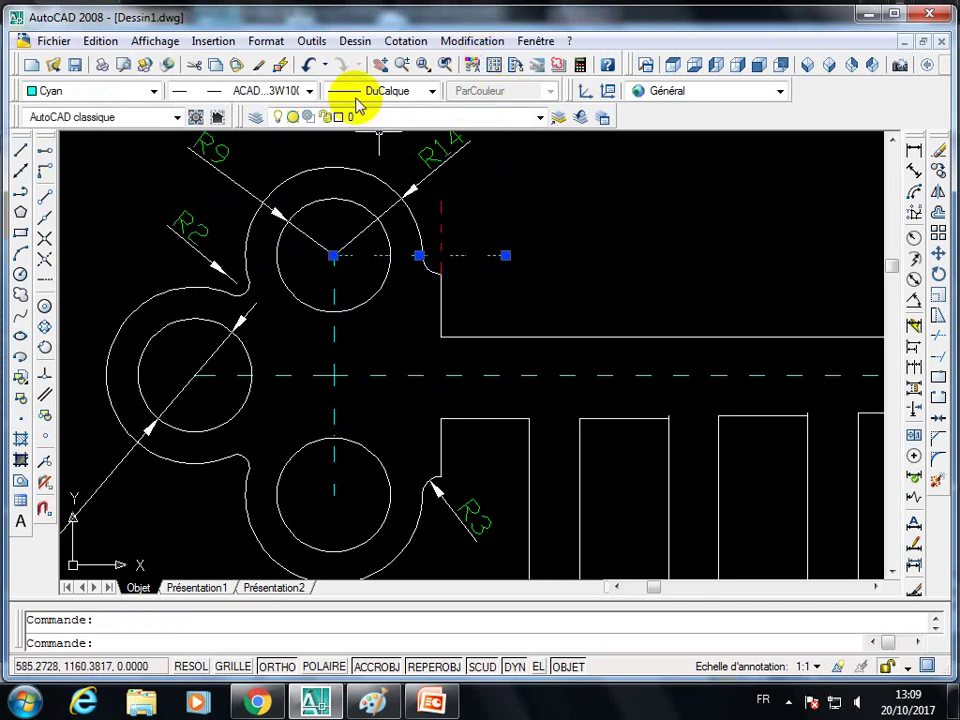
pyautogui.click(356, 98)
pyautogui.click(152, 90)
pyautogui.click(152, 90)
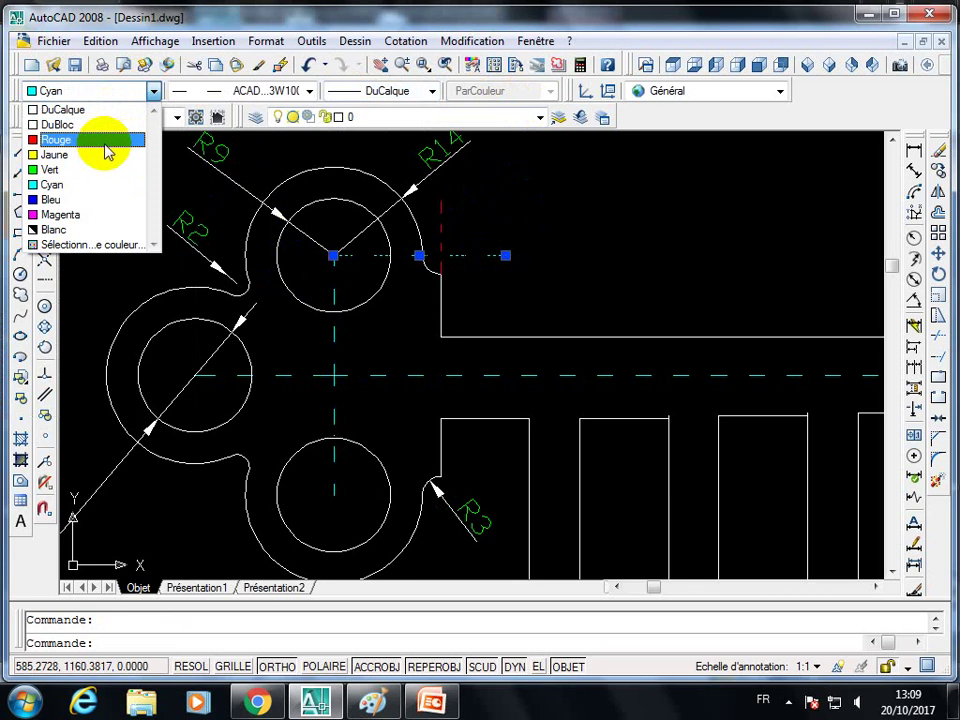
pyautogui.click(105, 142)
pyautogui.press('Escape')
# - Zoom out and recentre the key in model space
pyautogui.scroll(-2, 490, 340)
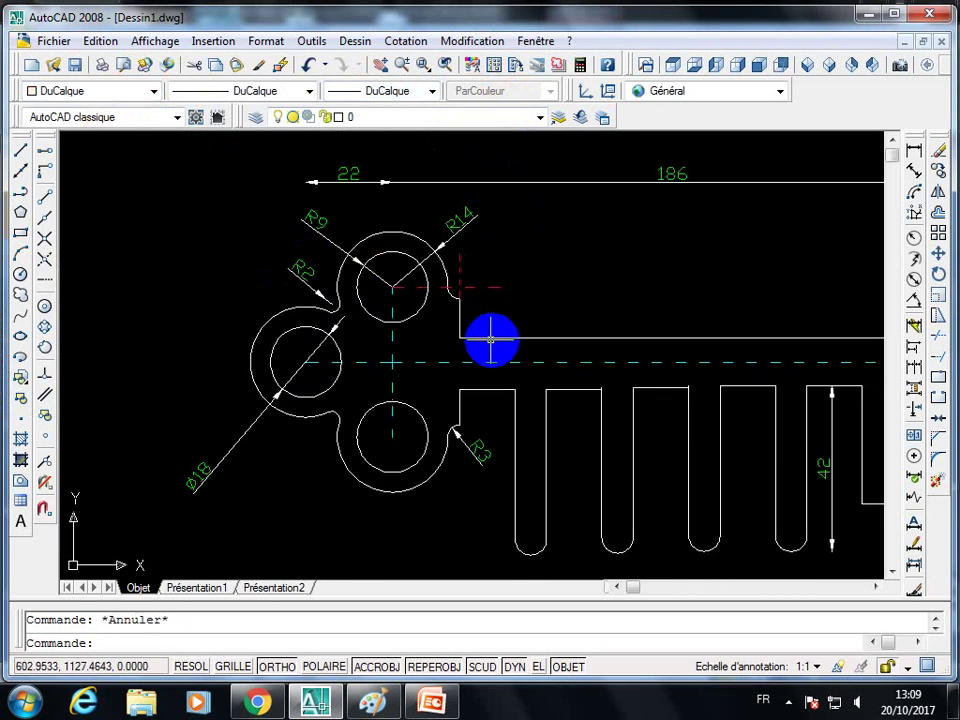
pyautogui.scroll(3, 450, 306)
pyautogui.scroll(-2, 470, 340)
pyautogui.scroll(-2, 487, 366)
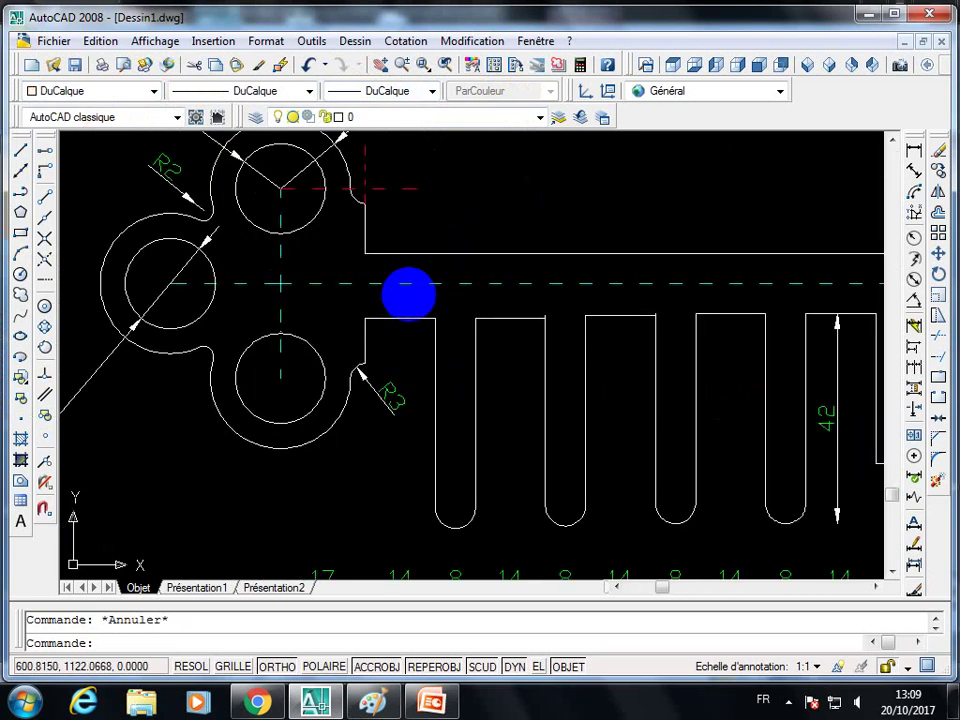
pyautogui.scroll(-3, 501, 364)
pyautogui.scroll(2, 509, 365)
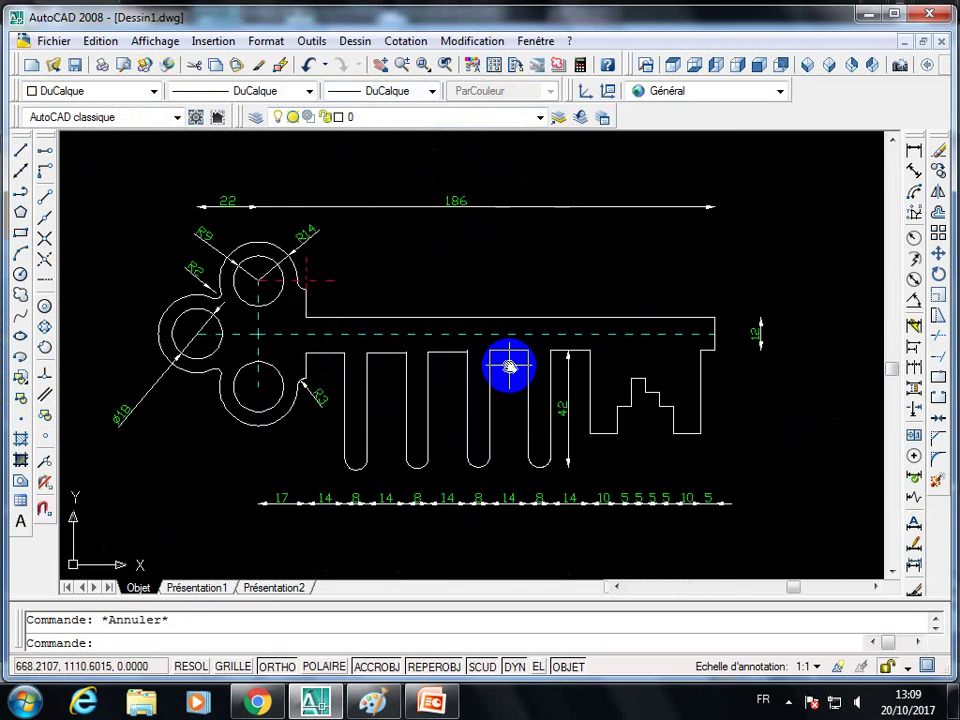
pyautogui.moveTo(510, 364); pyautogui.dragTo(542, 373, button='middle')
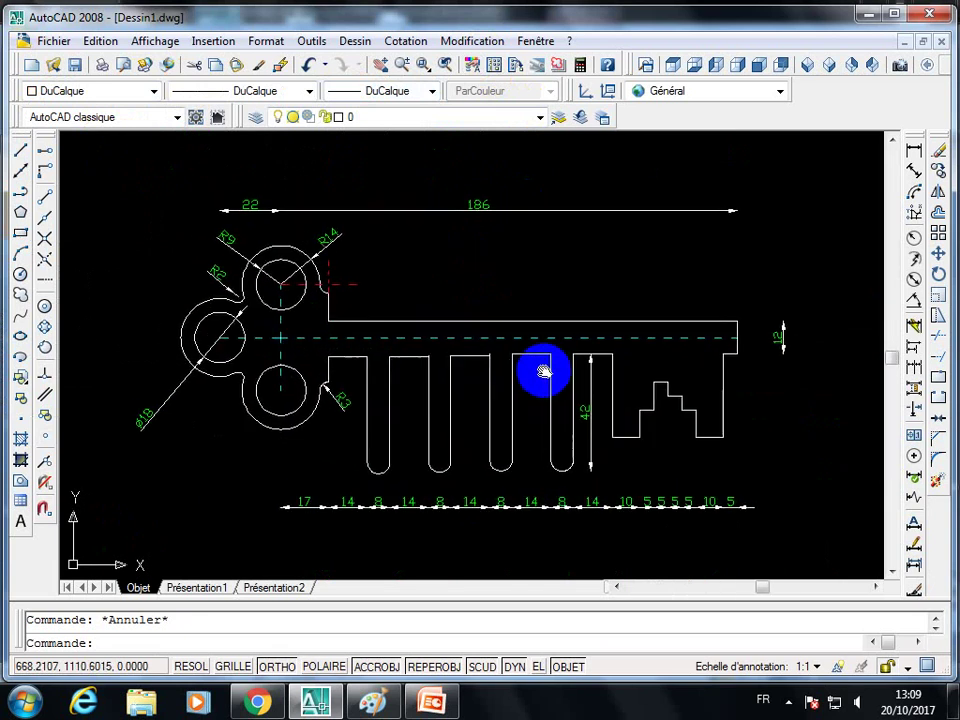
# - Preview the Présentation1 paper layout, then return to model space and recentre the drawing
pyautogui.click(224, 589)
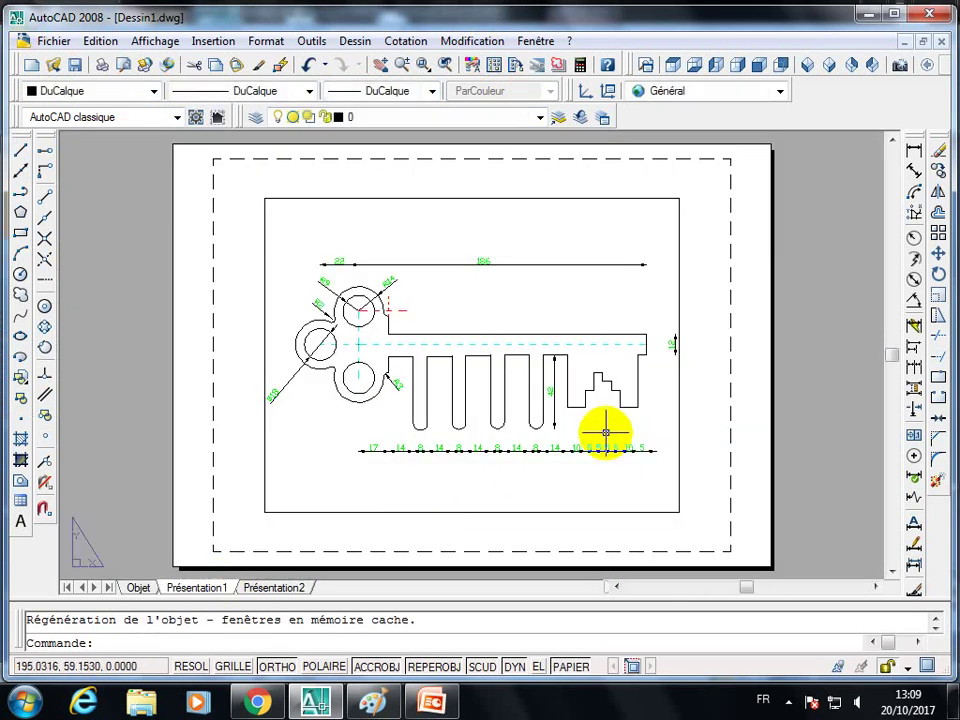
pyautogui.scroll(1, 605, 432)
pyautogui.click(137, 587)
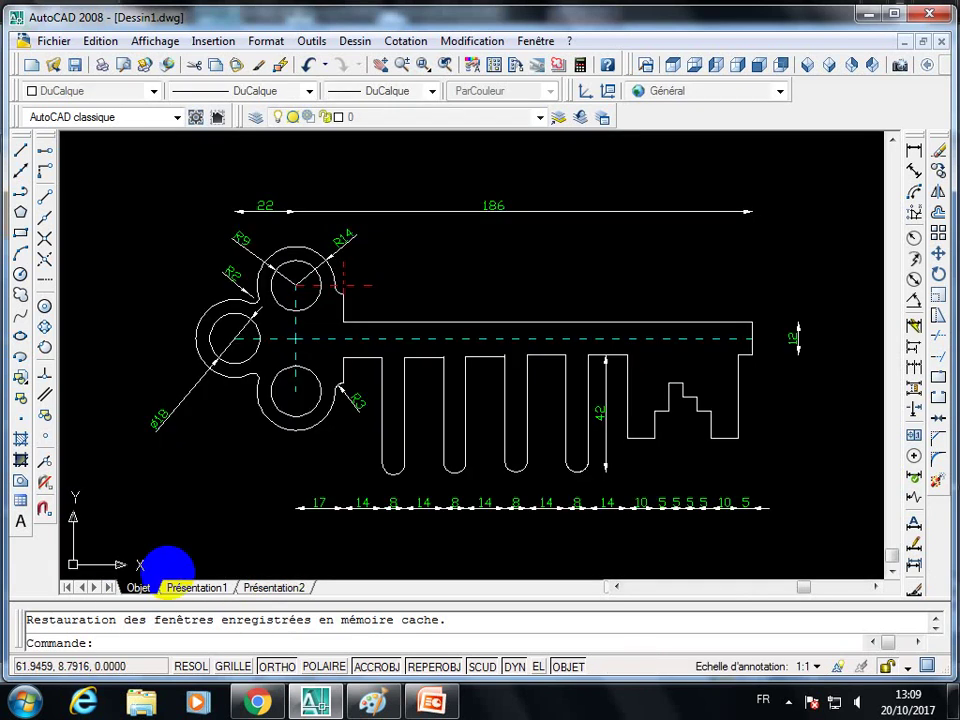
pyautogui.moveTo(347, 499)
pyautogui.mouseDown(button='middle')
pyautogui.moveTo(355, 488)
pyautogui.moveTo(317, 514)
pyautogui.moveTo(325, 507)
pyautogui.mouseUp(button='middle')
# - Add vertical linear dimensions 10 and 5 on the right-hand bit steps
pyautogui.click(912, 153)
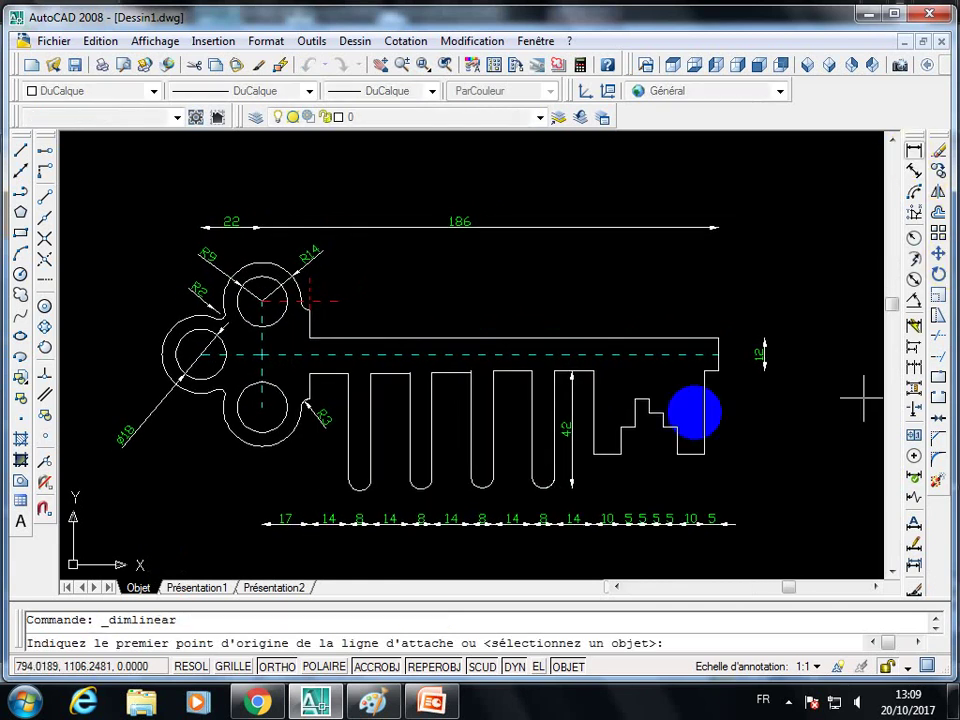
pyautogui.click(677, 452)
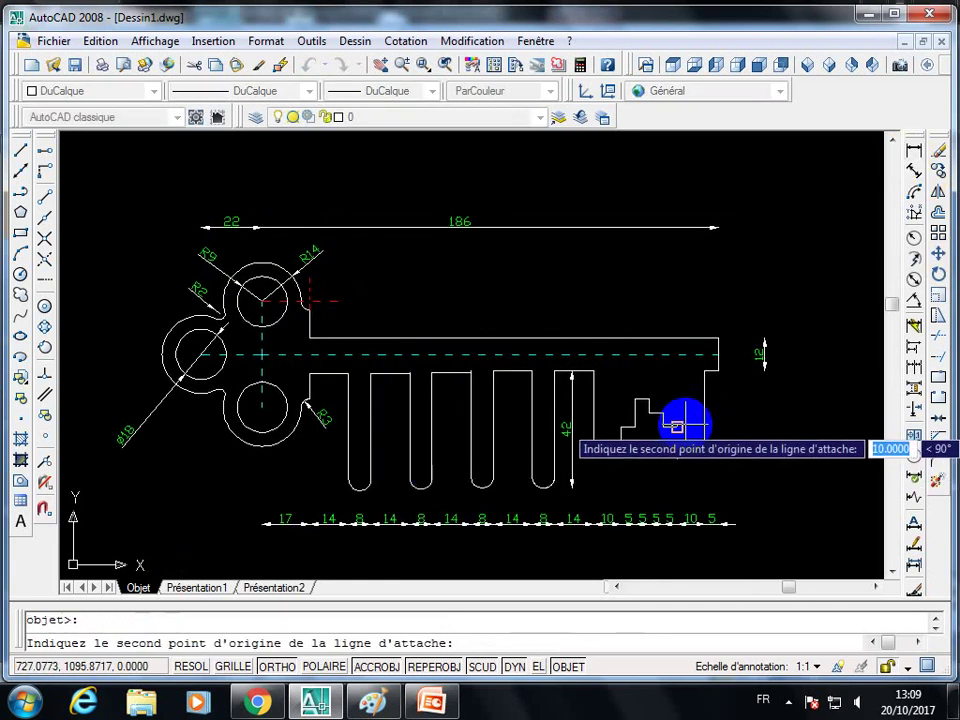
pyautogui.click(677, 428)
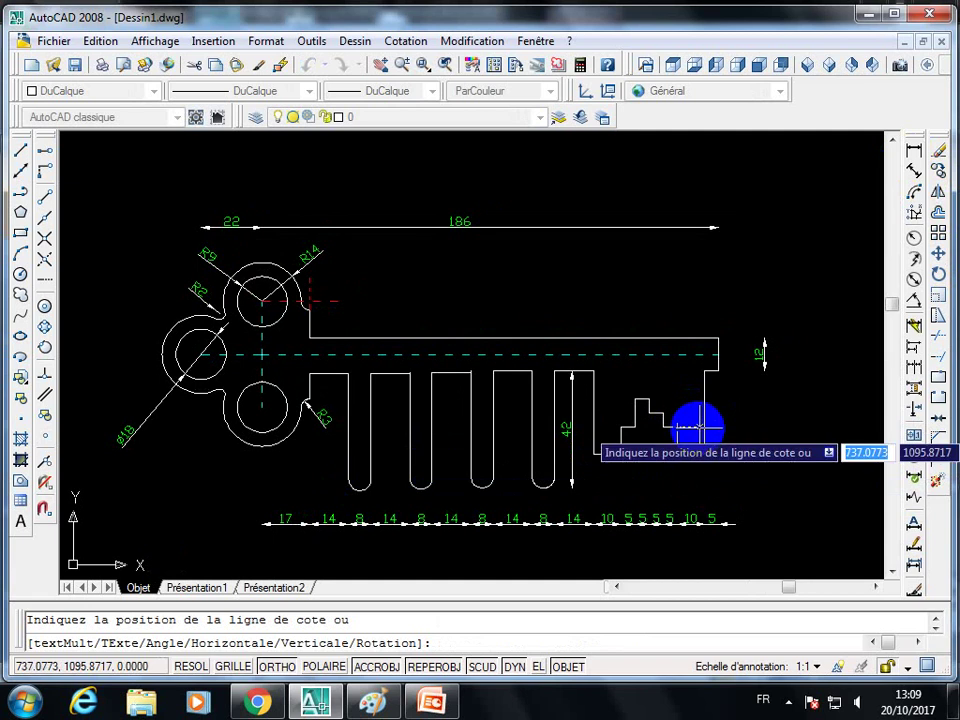
pyautogui.scroll(2, 690, 432)
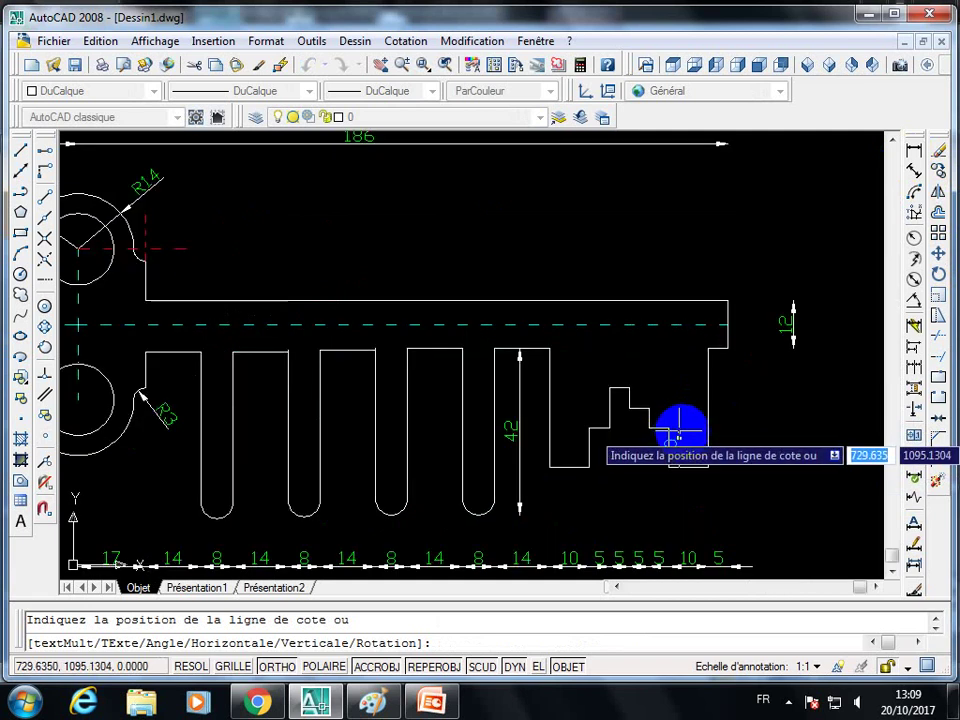
pyautogui.click(690, 432)
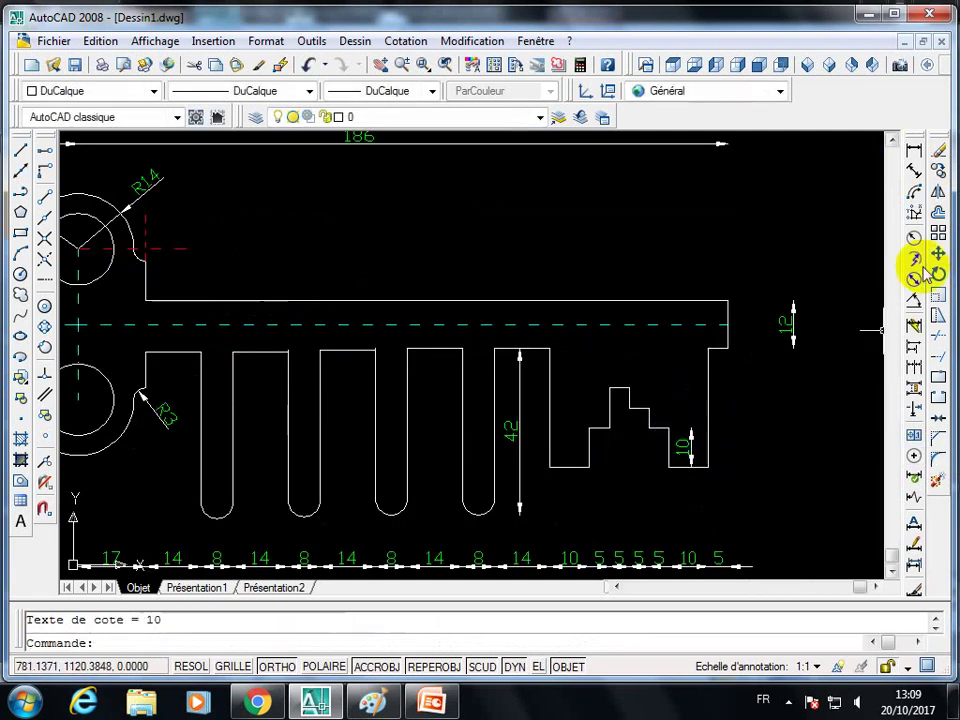
pyautogui.press('Return')
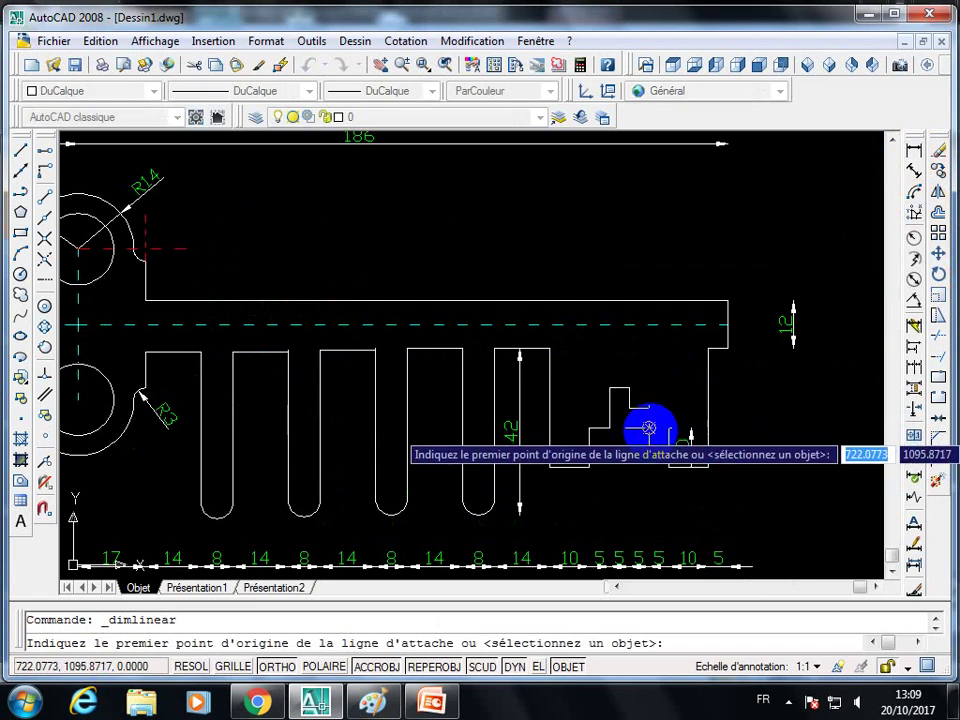
pyautogui.click(645, 420)
pyautogui.click(649, 408)
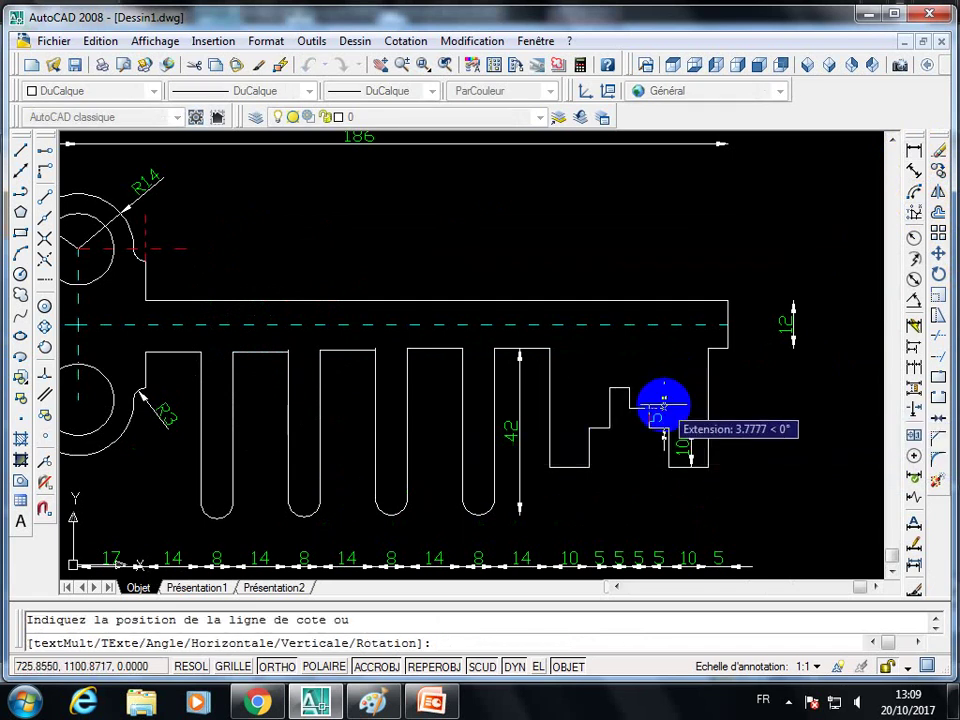
pyautogui.scroll(4, 663, 405)
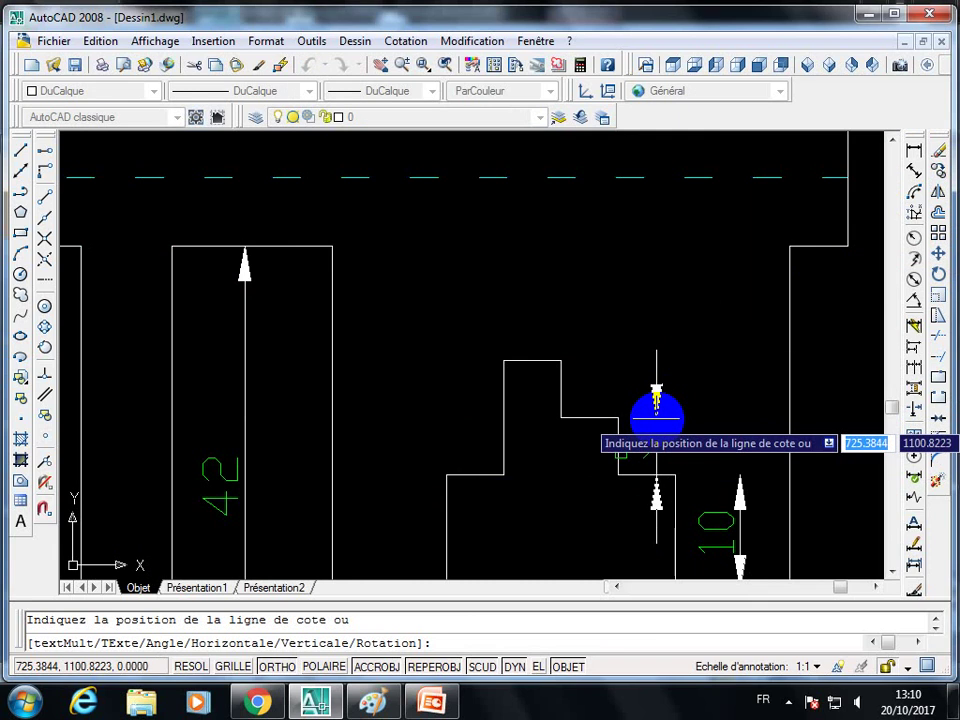
pyautogui.click(656, 402)
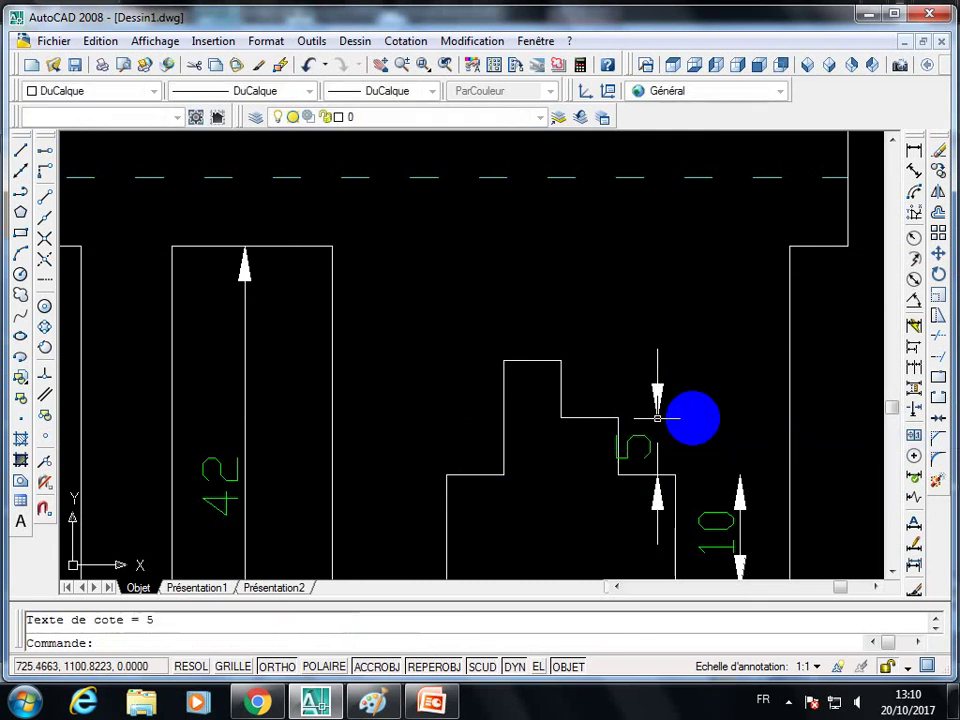
# - Add the second 5 dimension on the upper step and the 10 dimension left of the left step
pyautogui.click(913, 149)
pyautogui.click(561, 417)
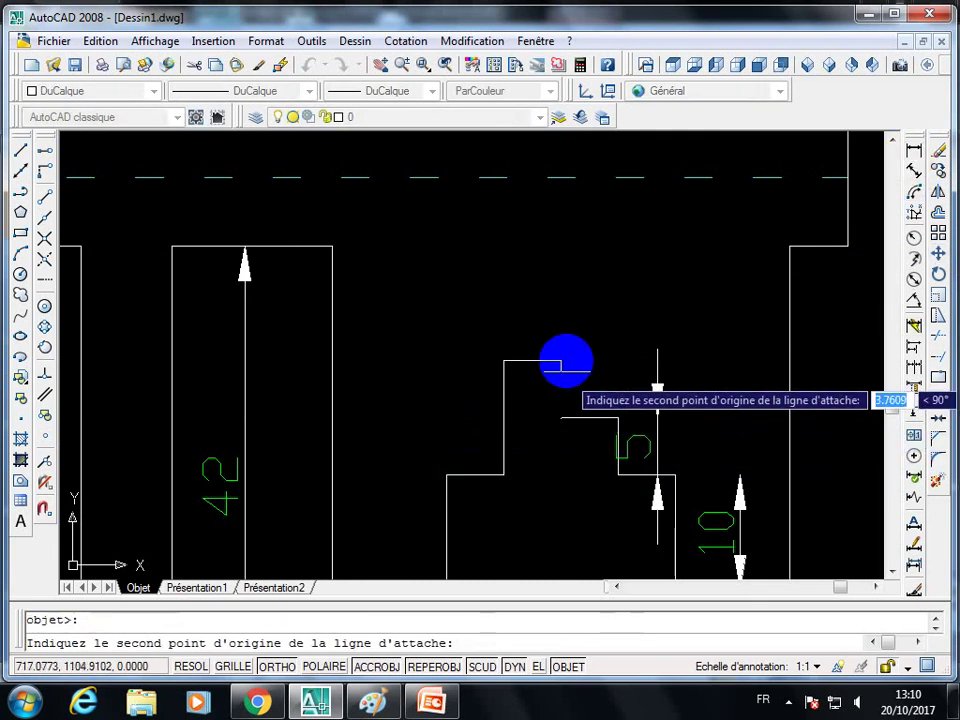
pyautogui.click(561, 360)
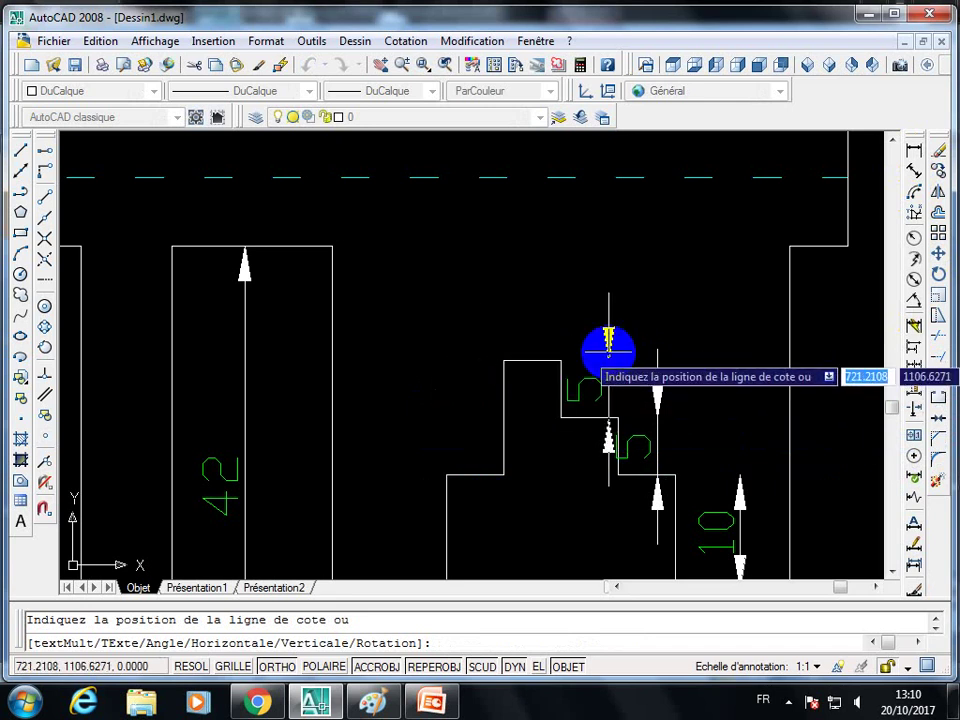
pyautogui.click(608, 345)
pyautogui.scroll(-3, 531, 394)
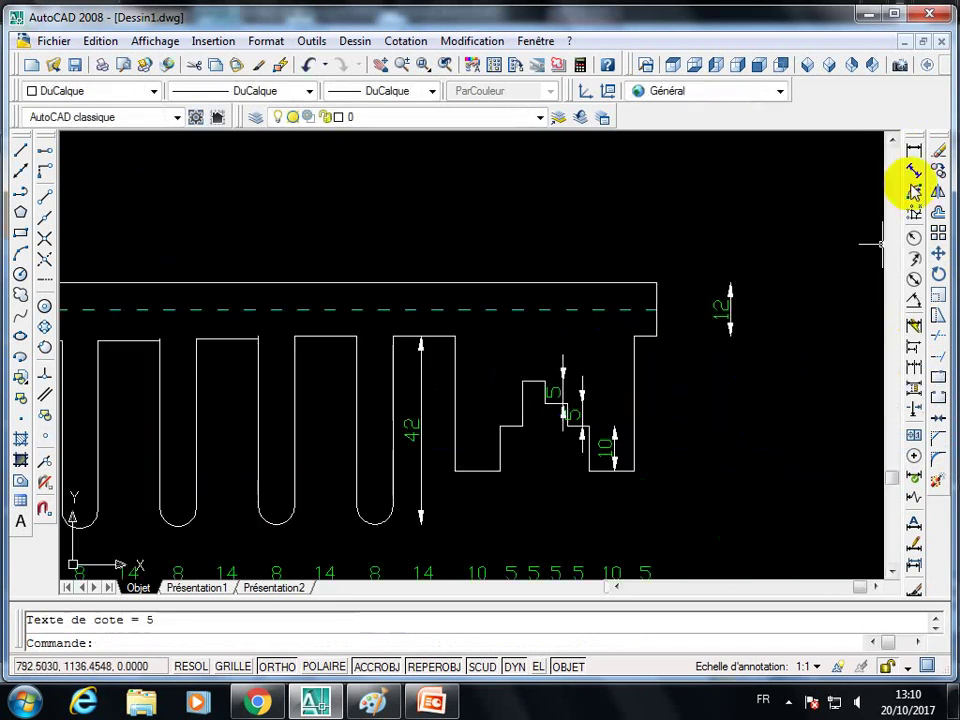
pyautogui.click(915, 165)
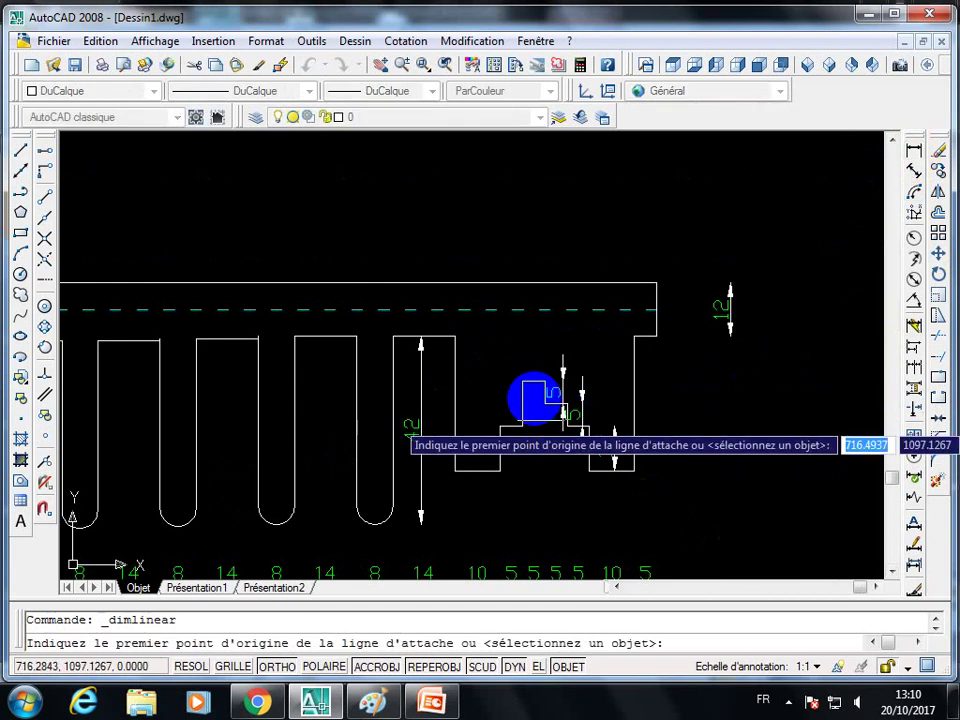
pyautogui.click(521, 381)
pyautogui.click(503, 427)
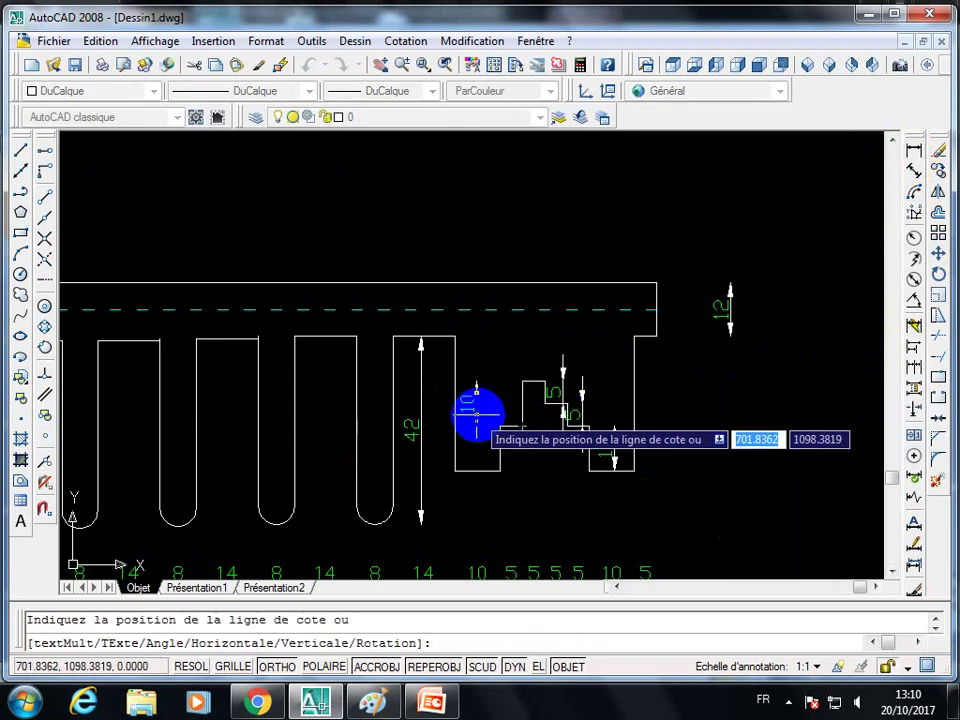
pyautogui.click(478, 406)
# - Zoom out and recentre the view on the whole dimensioned key
pyautogui.rightClick(869, 186)
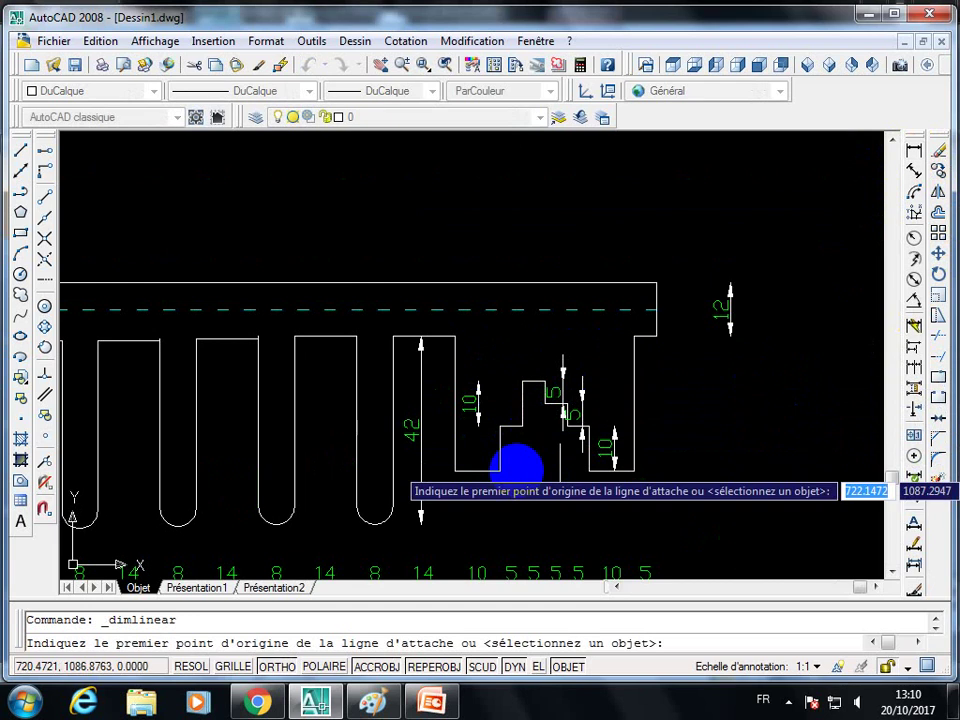
pyautogui.scroll(-1, 604, 436)
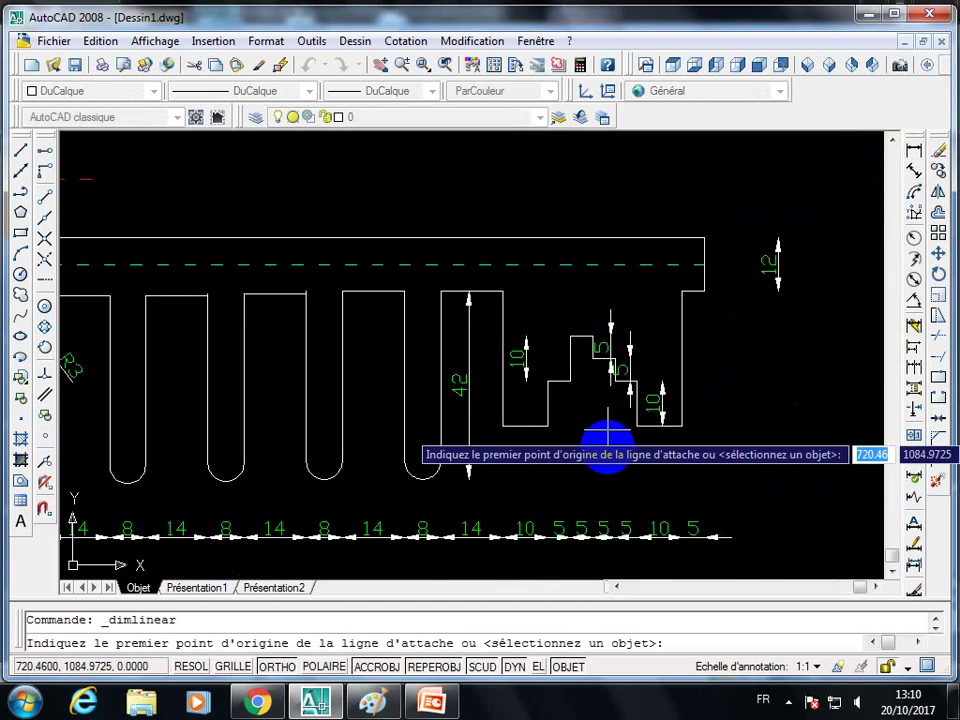
pyautogui.scroll(-3, 600, 430)
pyautogui.scroll(3, 592, 426)
pyautogui.scroll(-1, 600, 430)
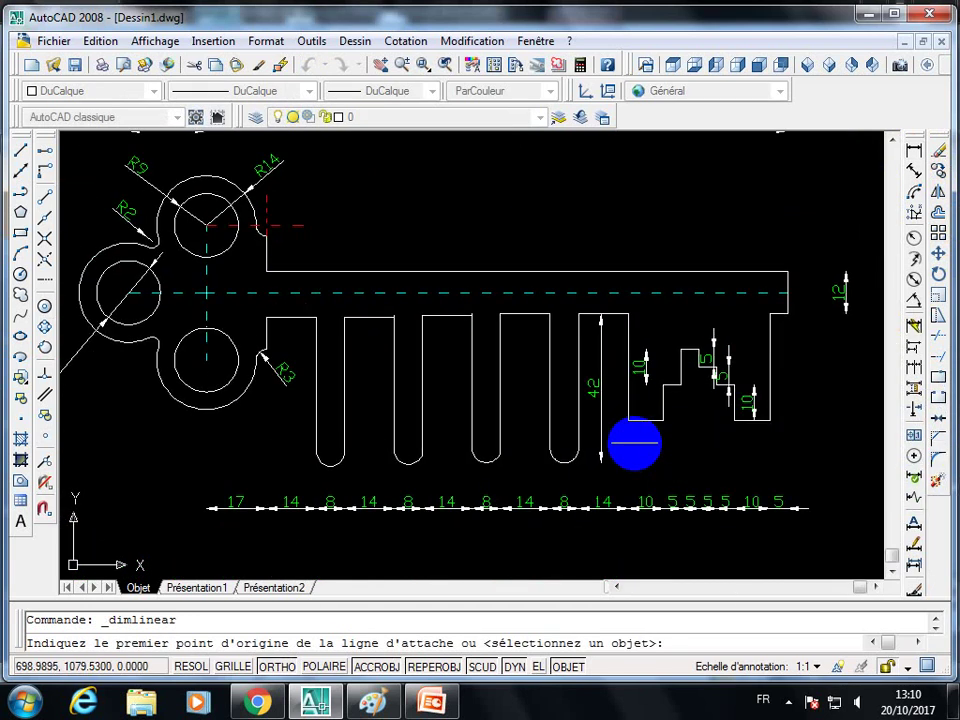
pyautogui.scroll(-2, 634, 443)
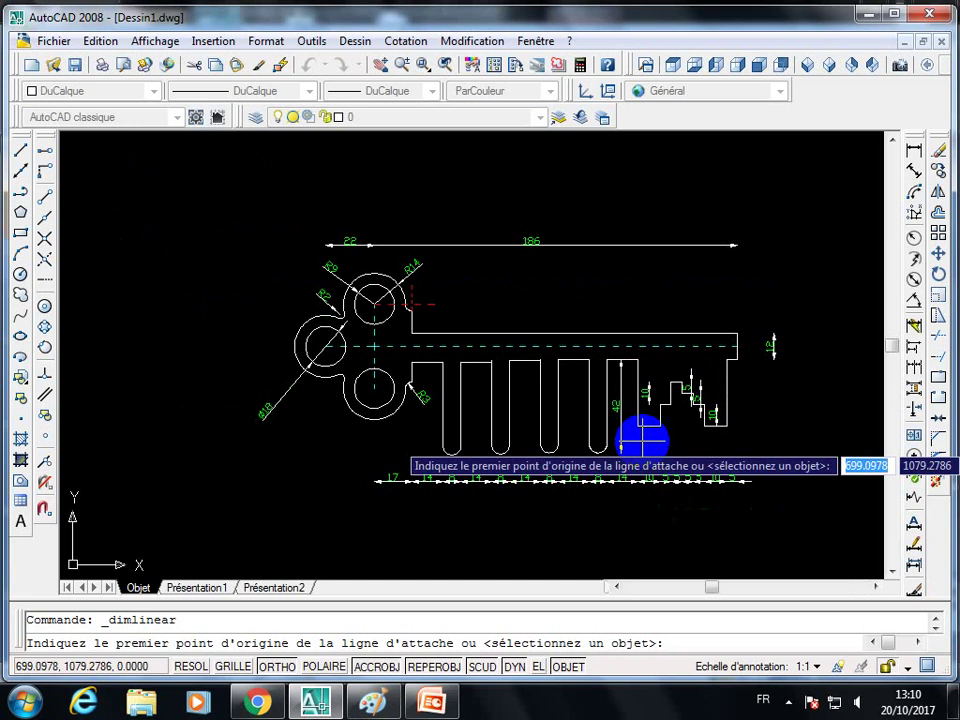
pyautogui.moveTo(643, 437); pyautogui.dragTo(632, 446, button='middle')
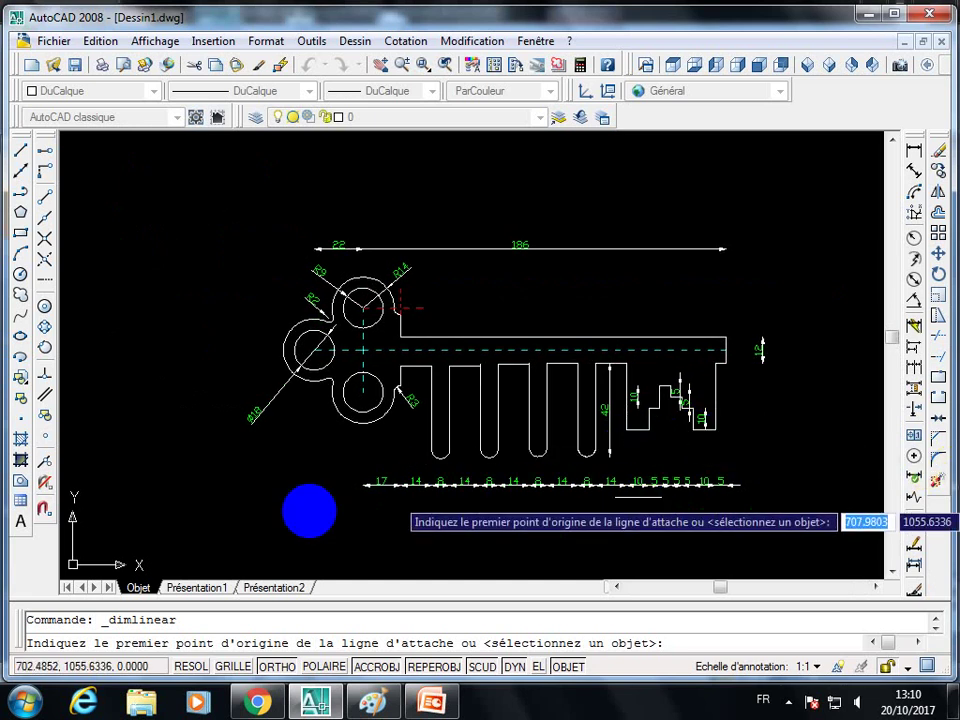
# - Hatch the inside of the key outline with the ANSI31 pattern
pyautogui.click(20, 437)
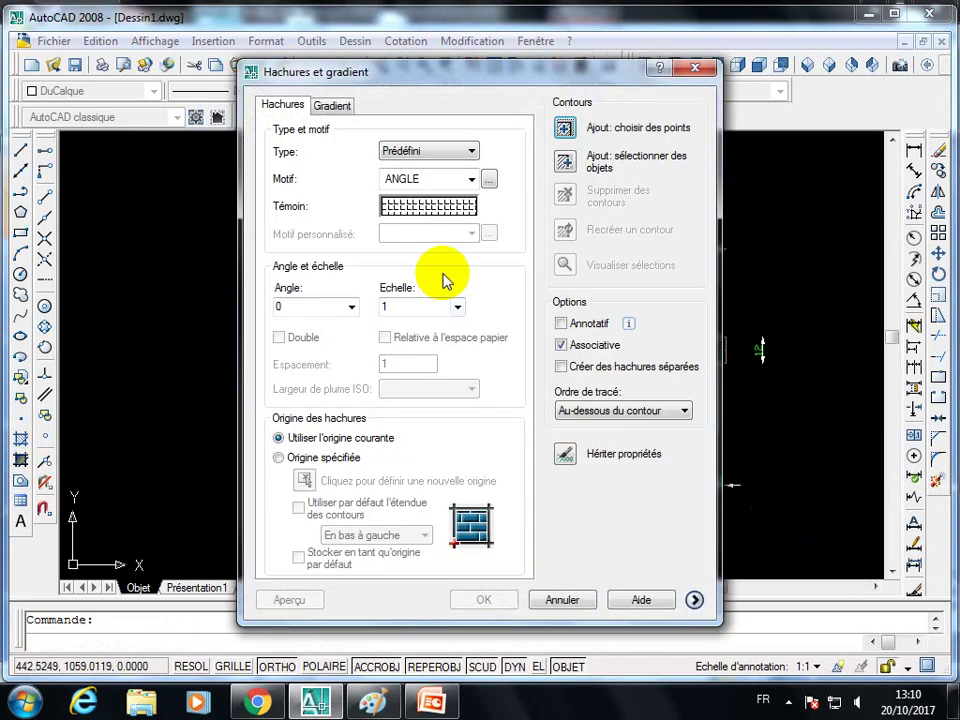
pyautogui.click(466, 180)
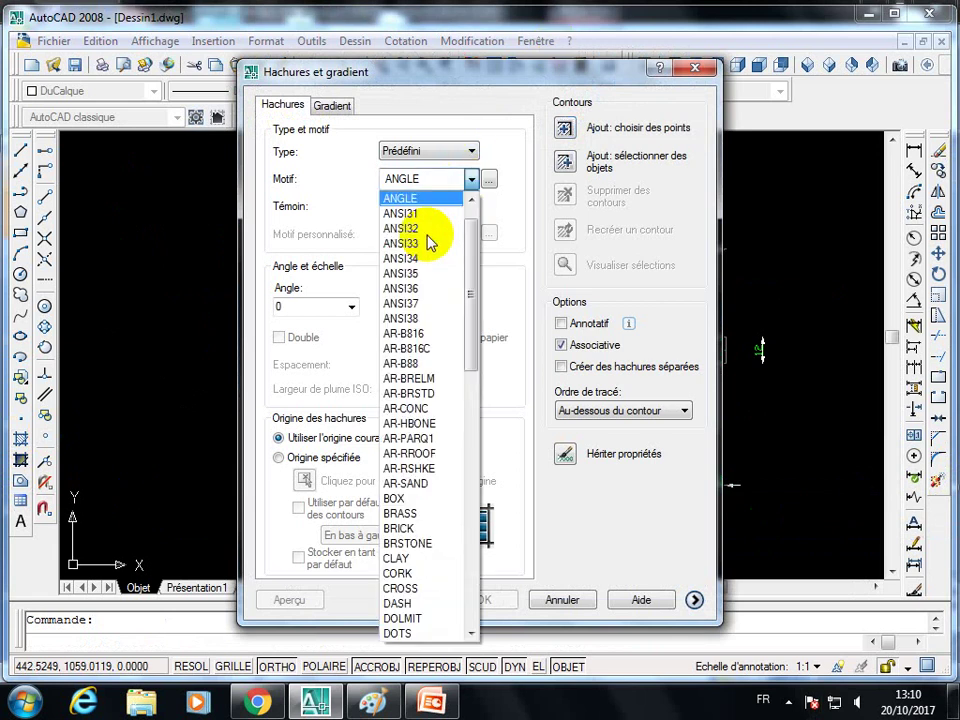
pyautogui.click(425, 213)
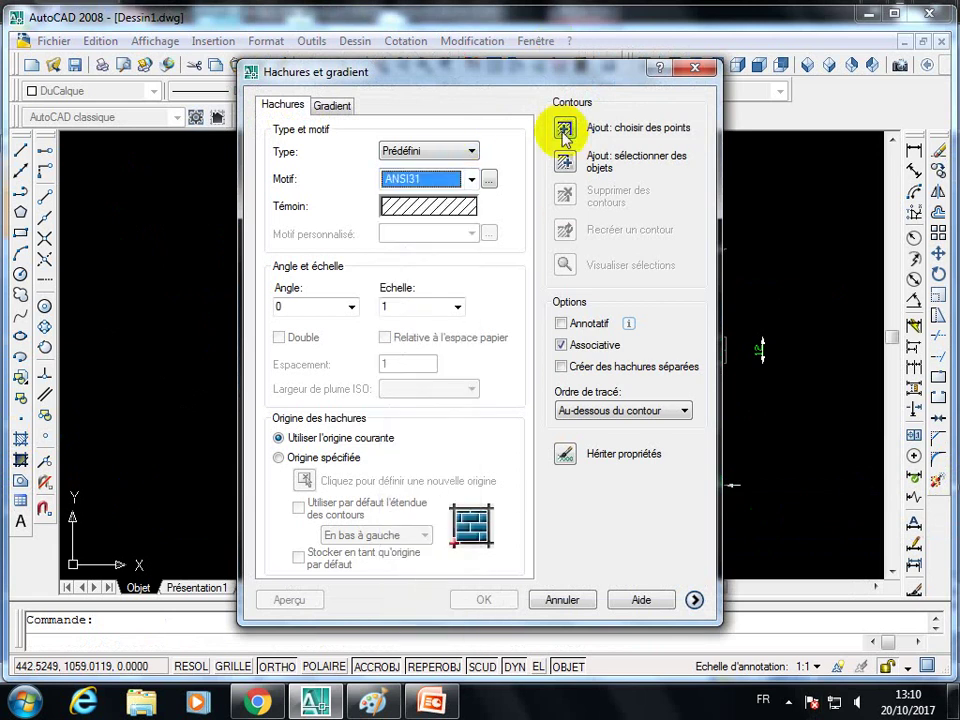
pyautogui.click(564, 129)
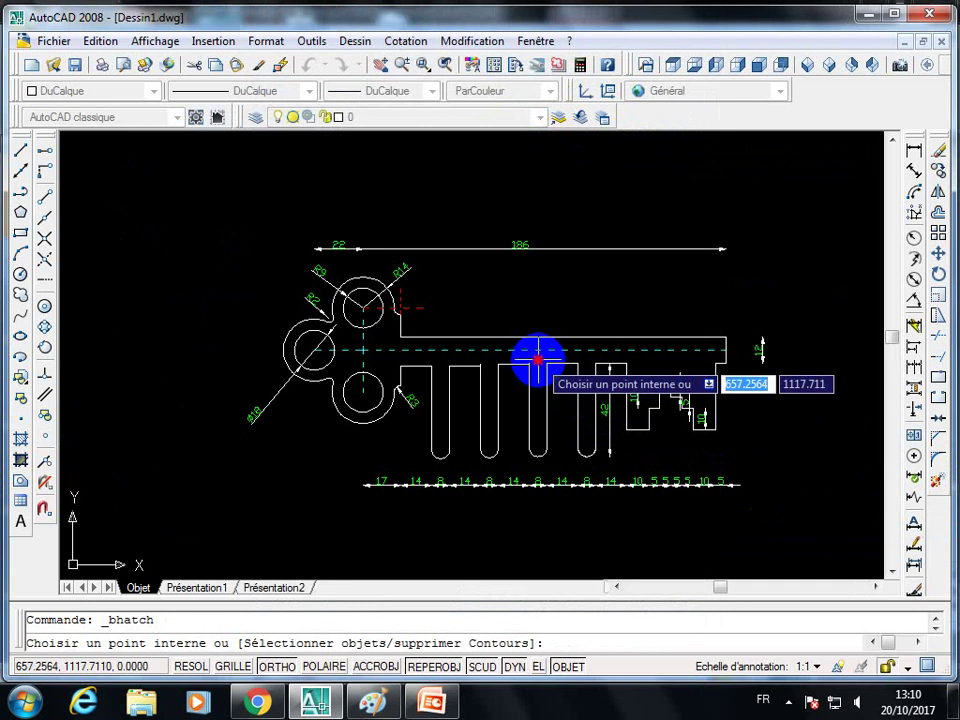
pyautogui.click(520, 358)
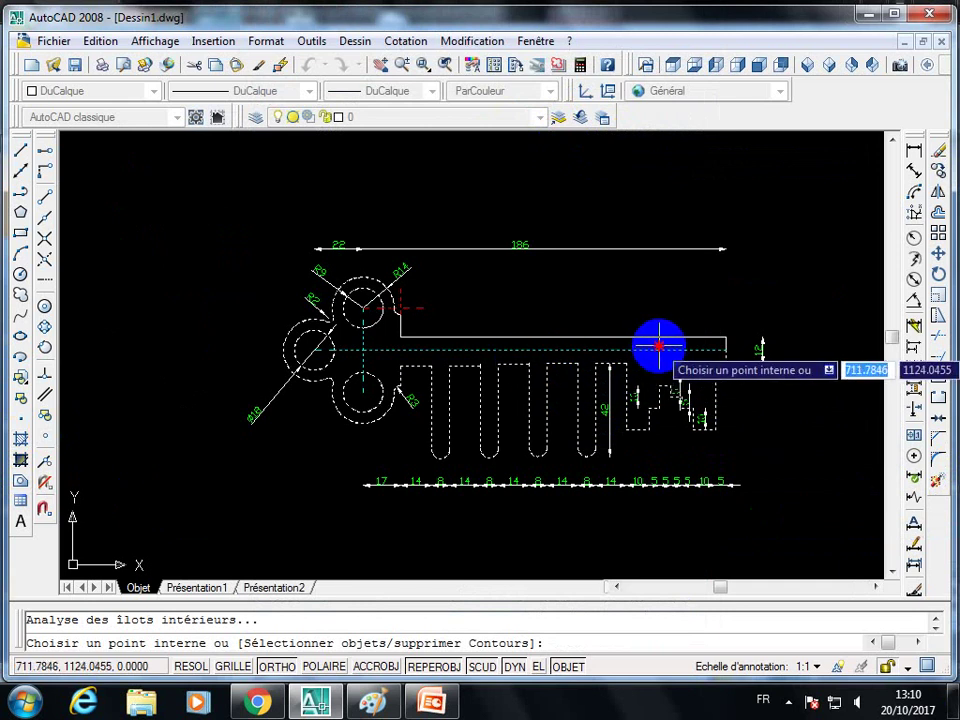
pyautogui.press('Return')
pyautogui.press('Return')
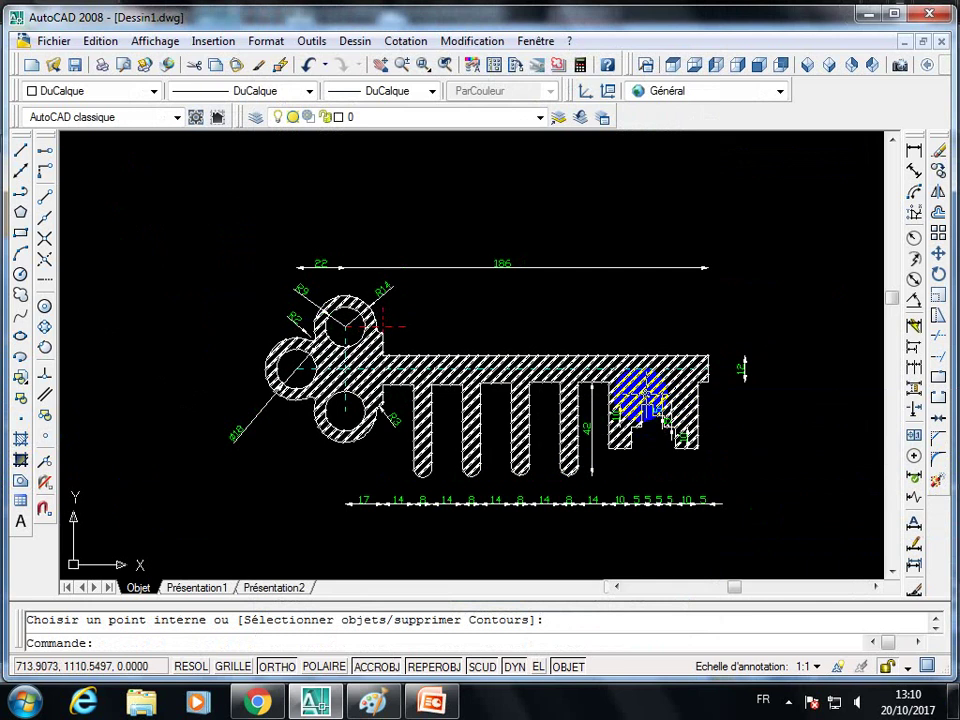
# - Change the hatch scale to 0.2 for denser lines
pyautogui.doubleClick(645, 395)
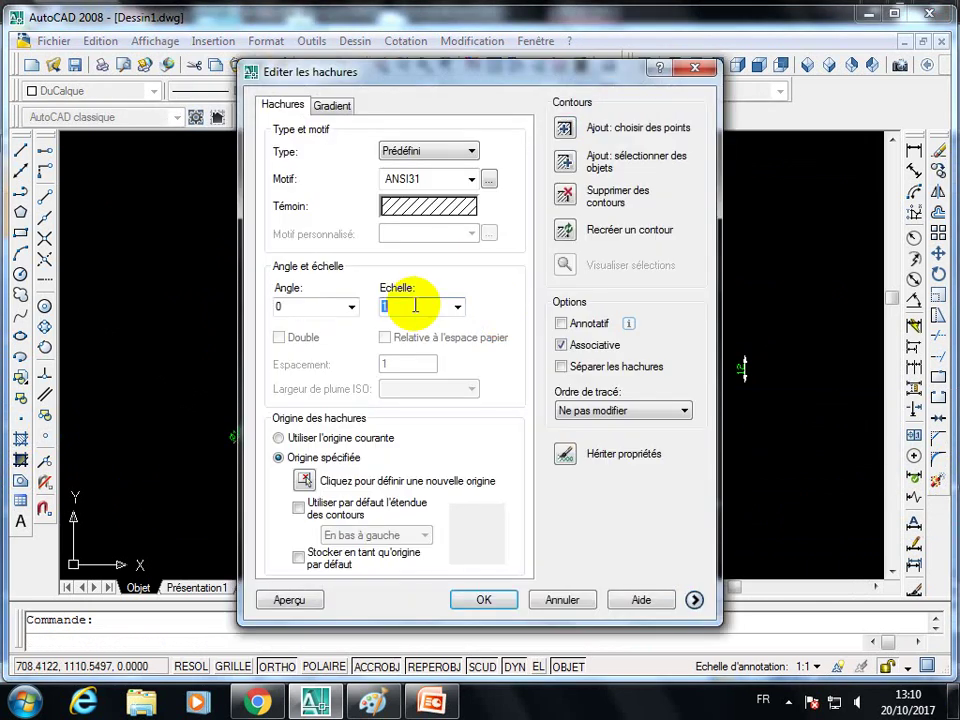
pyautogui.write('.2')
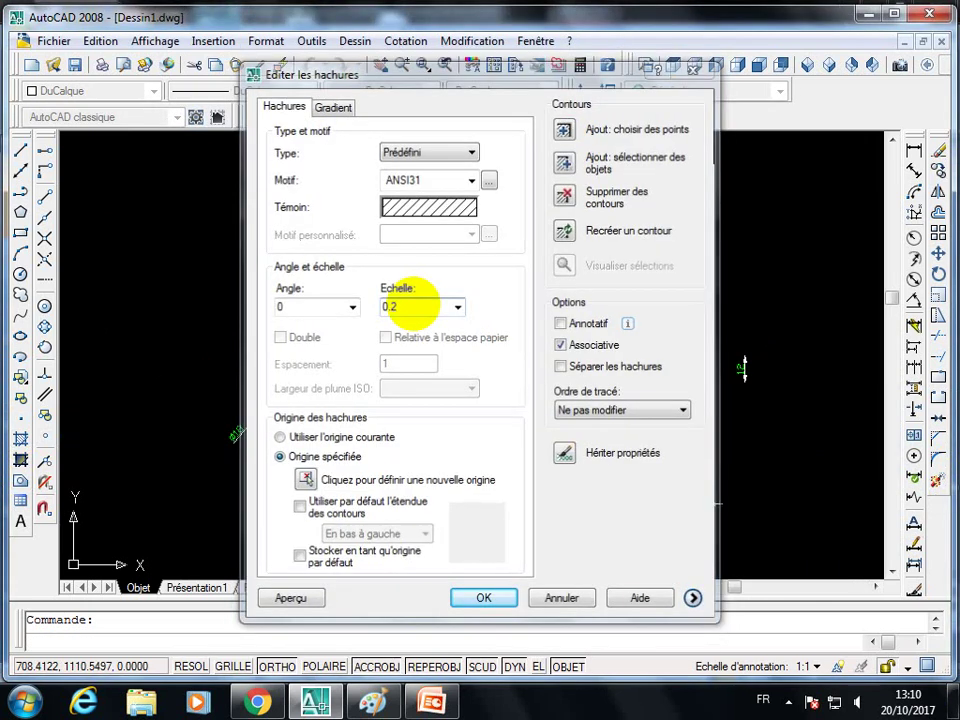
pyautogui.press('Return')
pyautogui.scroll(2, 590, 432)
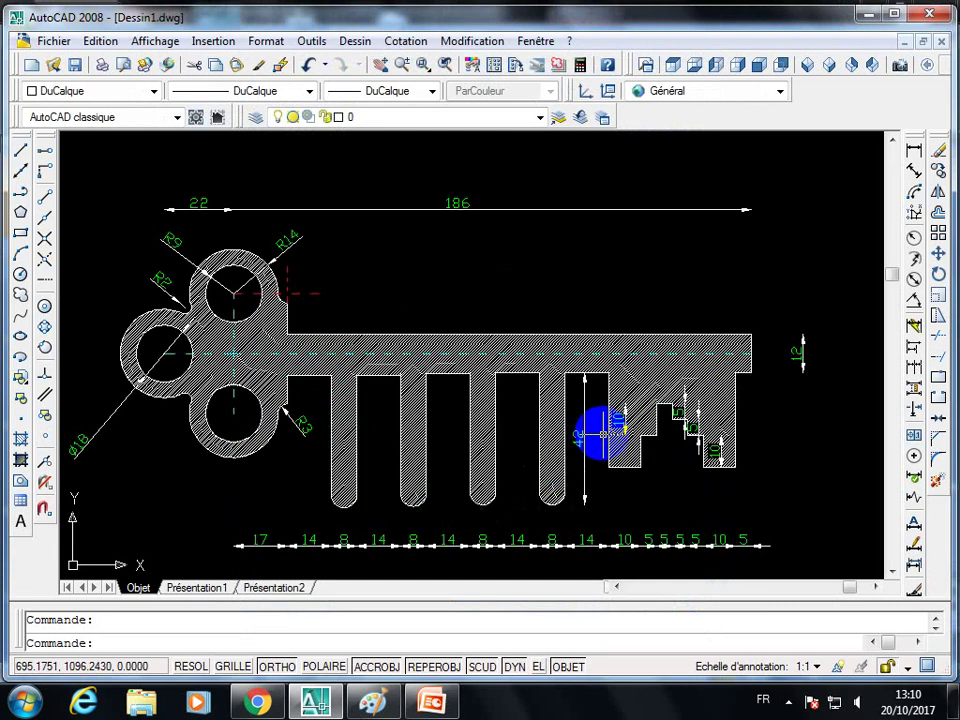
pyautogui.scroll(1, 630, 422)
# - Nudge the view to centre the finished key, then show the taskbar's hidden tray icons
pyautogui.scroll(-1, 645, 410)
pyautogui.moveTo(645, 400); pyautogui.dragTo(645, 391, button='middle')
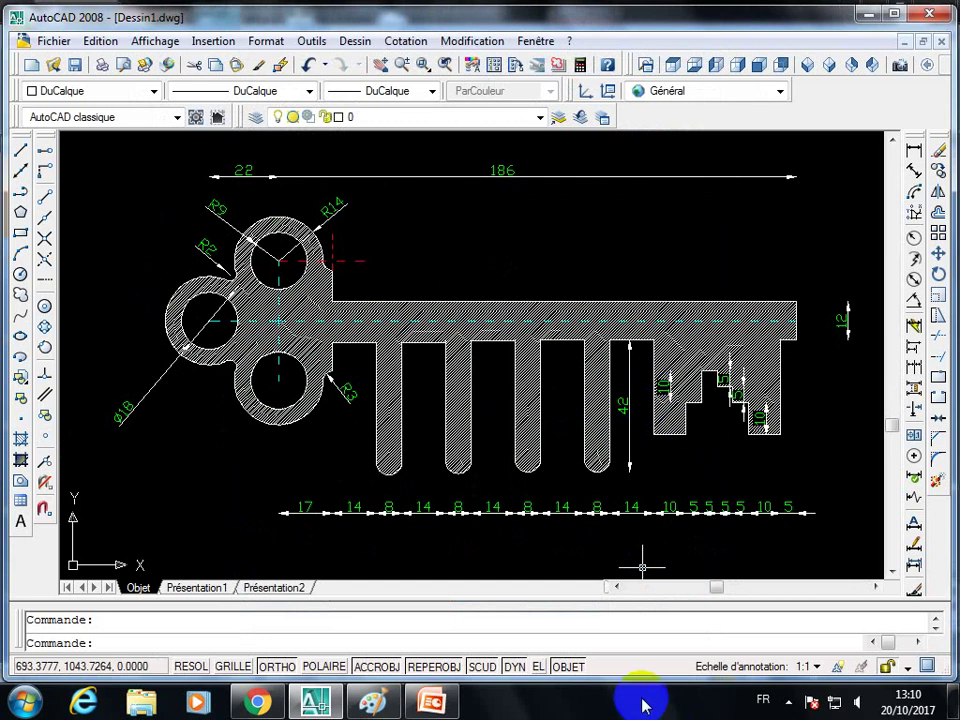
pyautogui.click(787, 702)
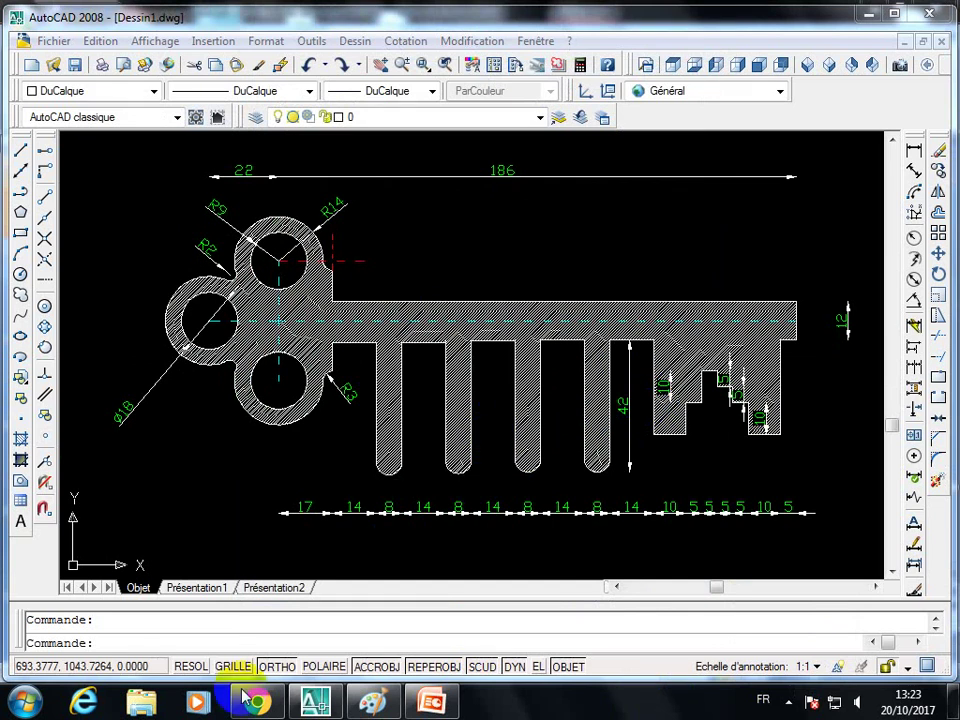
pyautogui.click(790, 703)
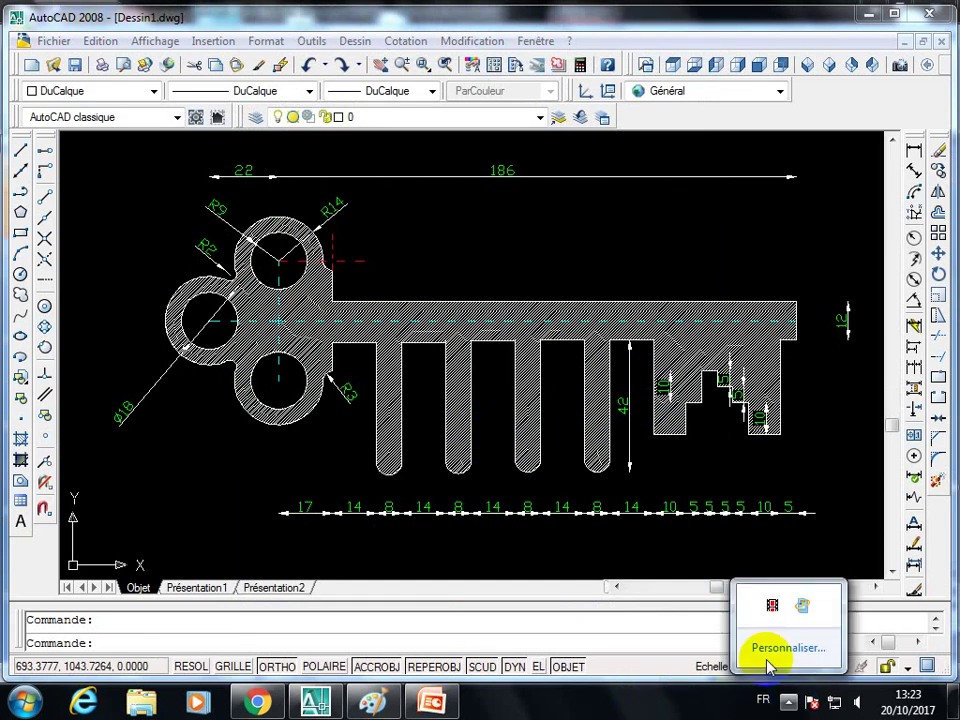